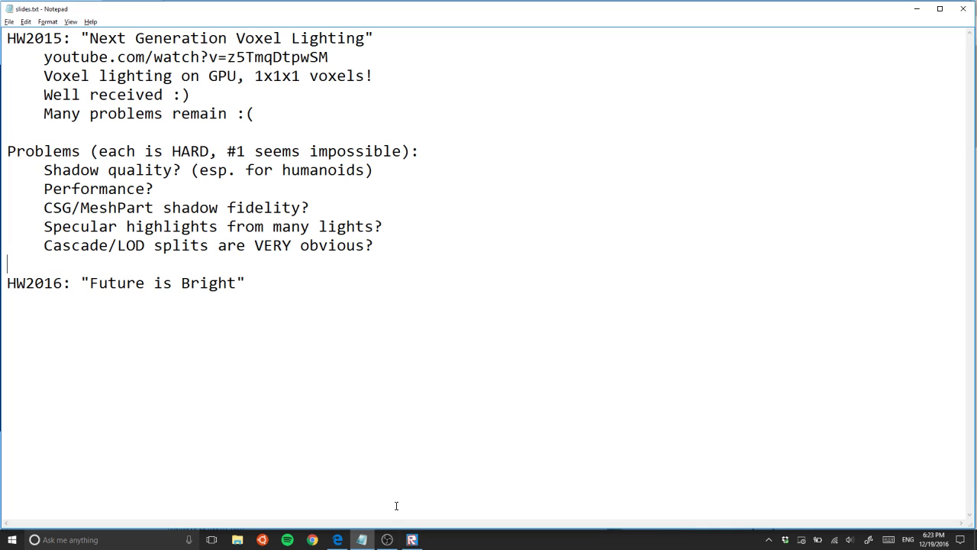
Switch to Roblox Studio and open the recent file demo-lights.rbxl.
click(416, 540)
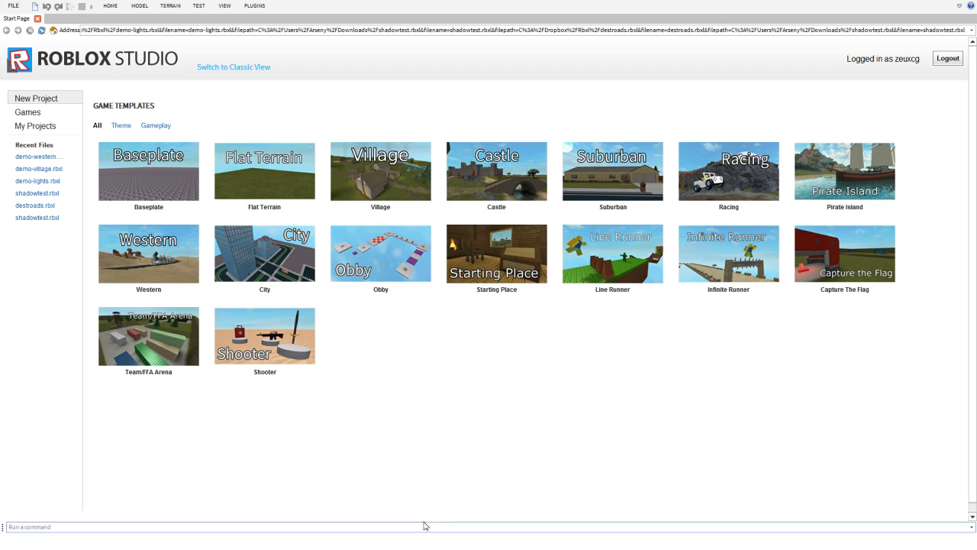
click(39, 182)
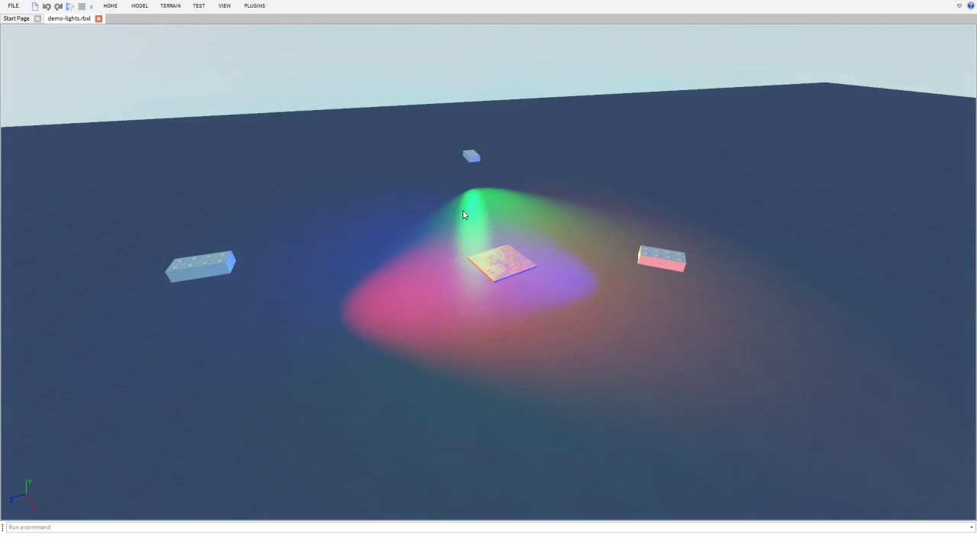
Examine the coloured lights and the textured plate's surface from near and far.
scroll(478, 215, up, 15)
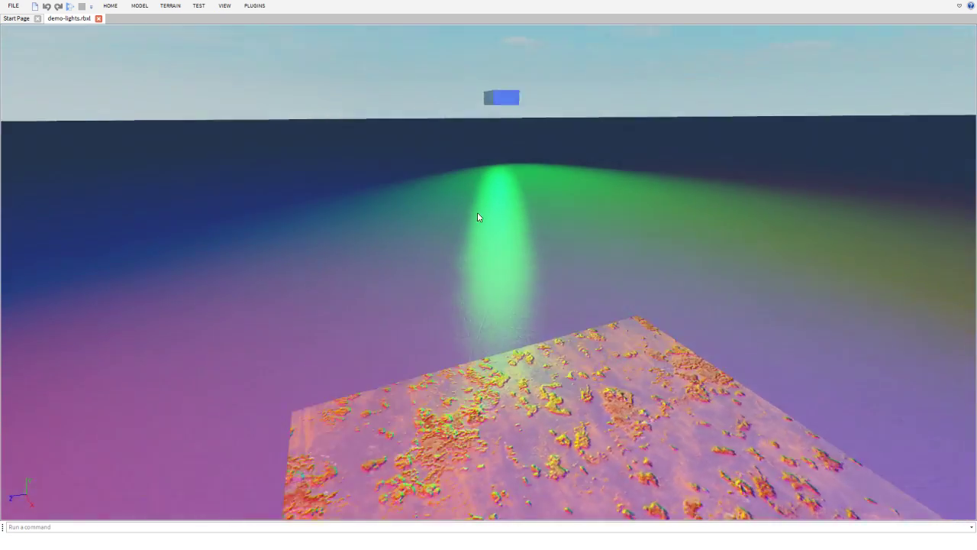
scroll(478, 218, down, 5)
scroll(477, 218, up, 8)
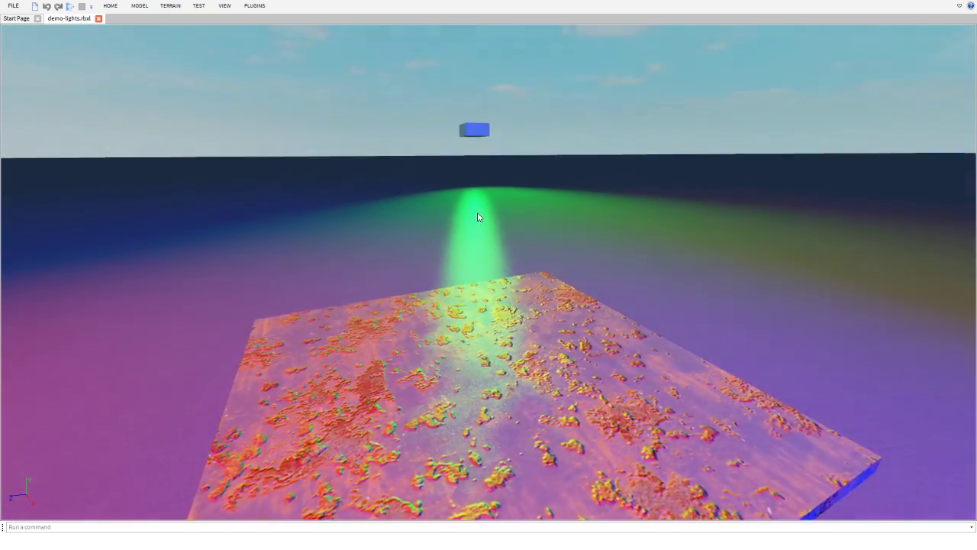
scroll(478, 217, down, 8)
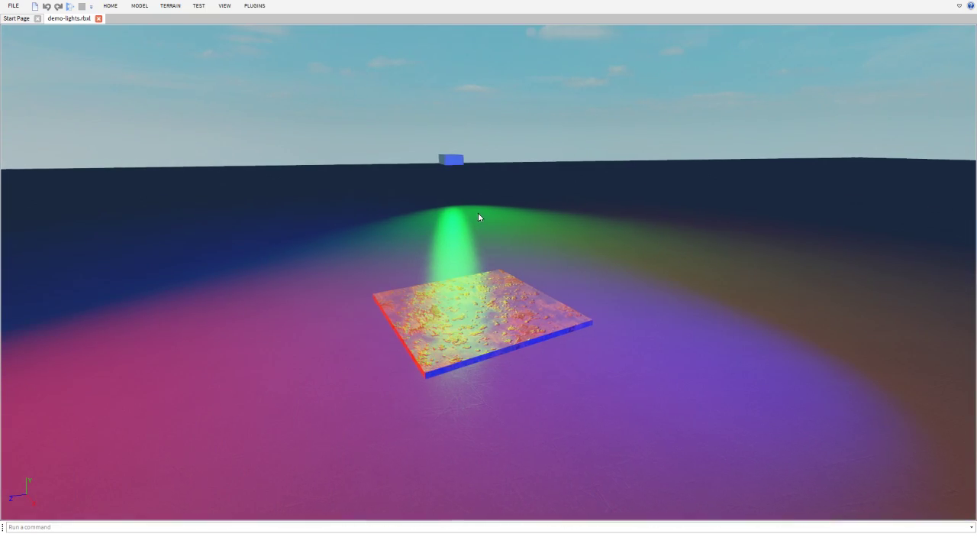
scroll(478, 212, up, 10)
right_drag(477, 213, 477, 217)
scroll(477, 212, down, 4)
scroll(477, 217, up, 4)
scroll(478, 217, down, 5)
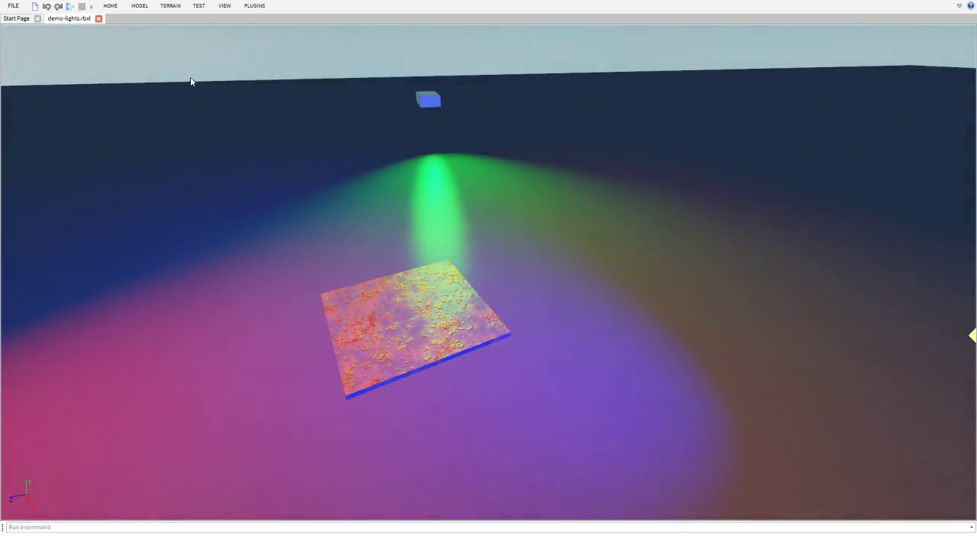
Show the Properties and Explorer panels beside the 3D scene.
click(223, 6)
click(47, 30)
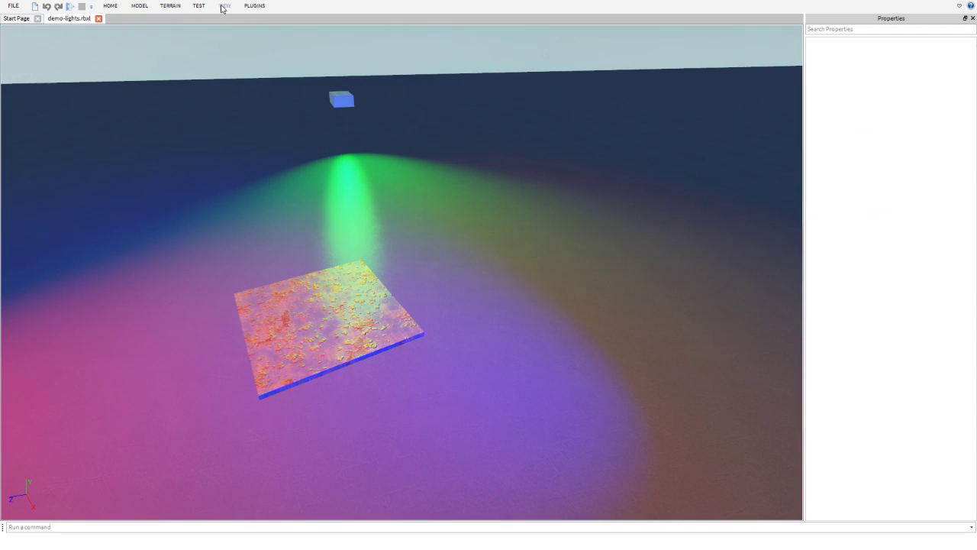
click(223, 6)
click(16, 33)
Move the floating part that carries the green light about 4.5 studs along the Z axis.
click(341, 99)
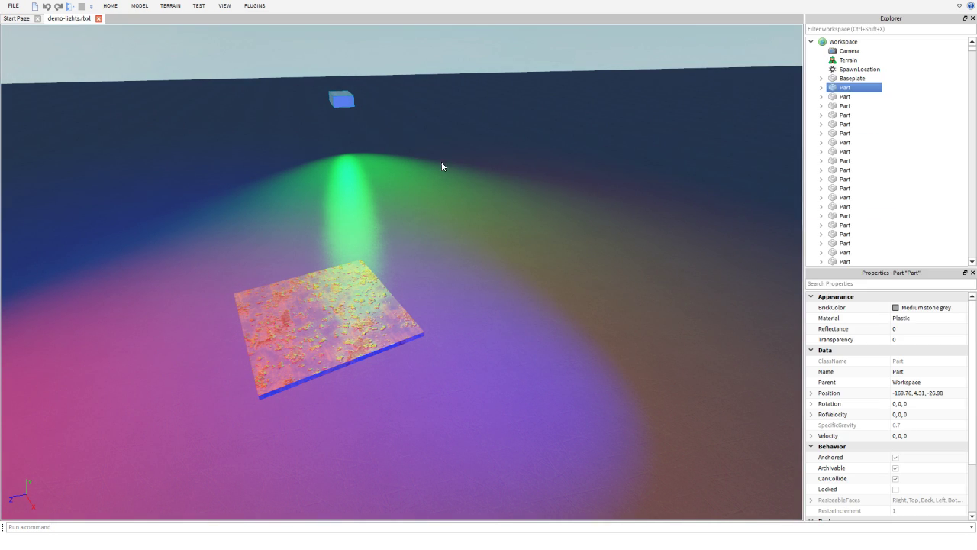
key(ctrl+2)
drag(398, 99, 351, 102)
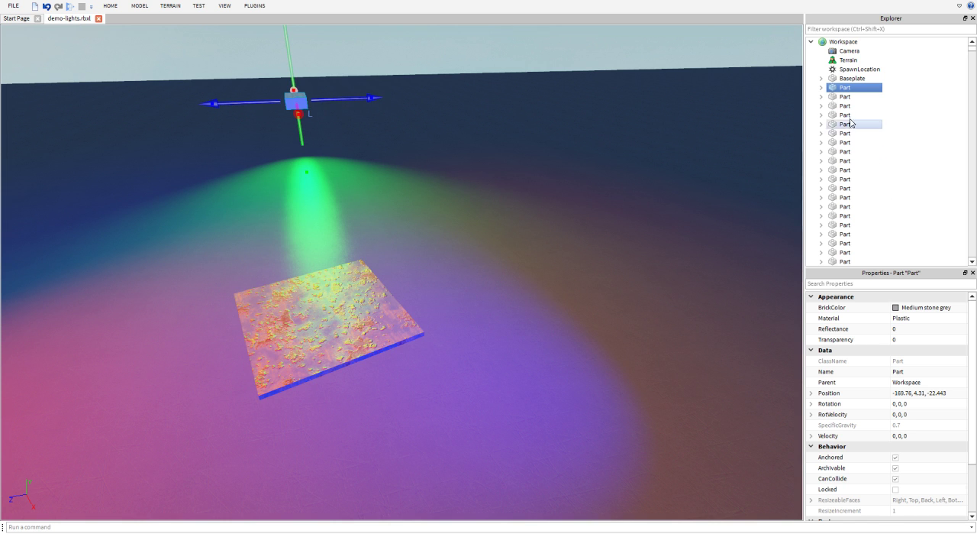
Set the angle of the floating part's SpotLight to 117.
click(821, 87)
click(858, 97)
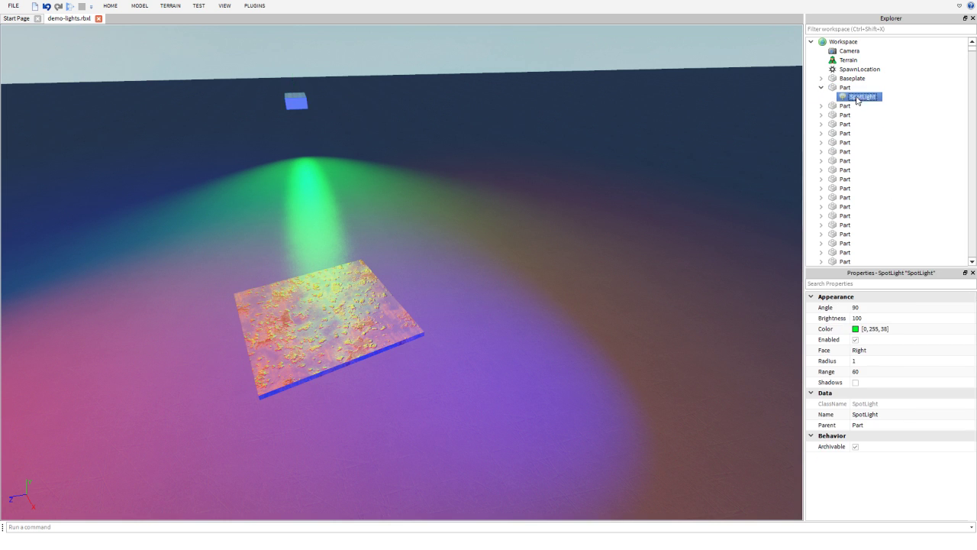
click(863, 307)
mouse_move(928, 308)
mouse_down()
mouse_move(921, 311)
mouse_move(942, 307)
mouse_up()
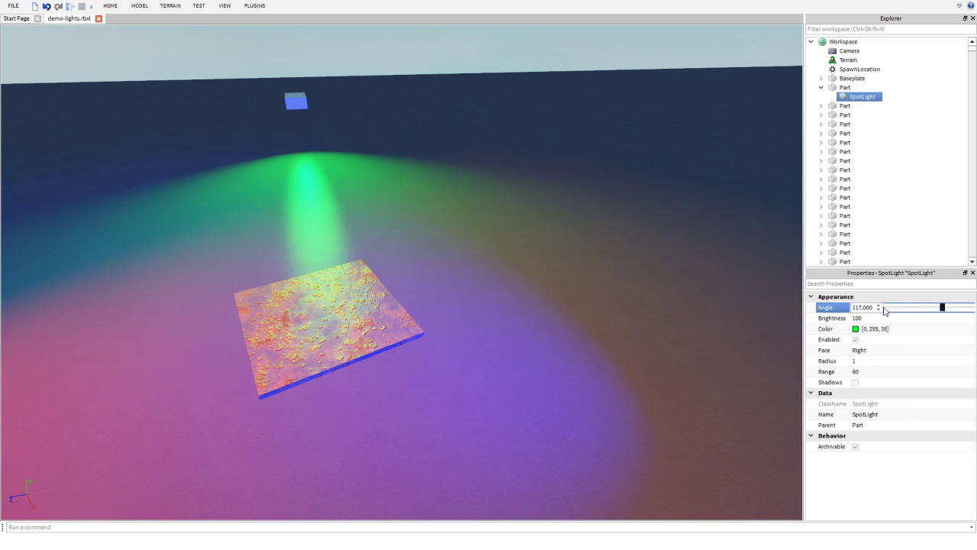
Lower the floating part to a height of about 1.8 and set its SpotLight's range to 100.
click(296, 101)
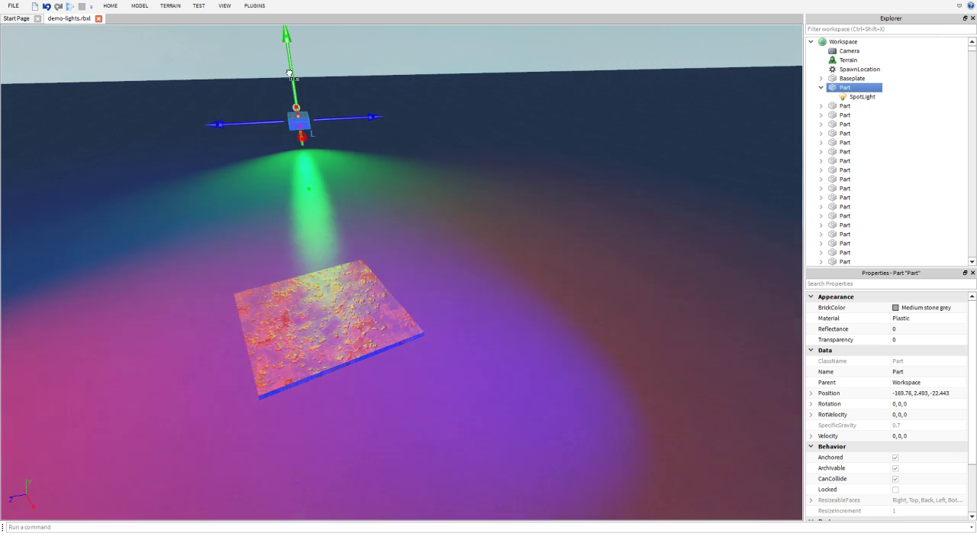
click(861, 96)
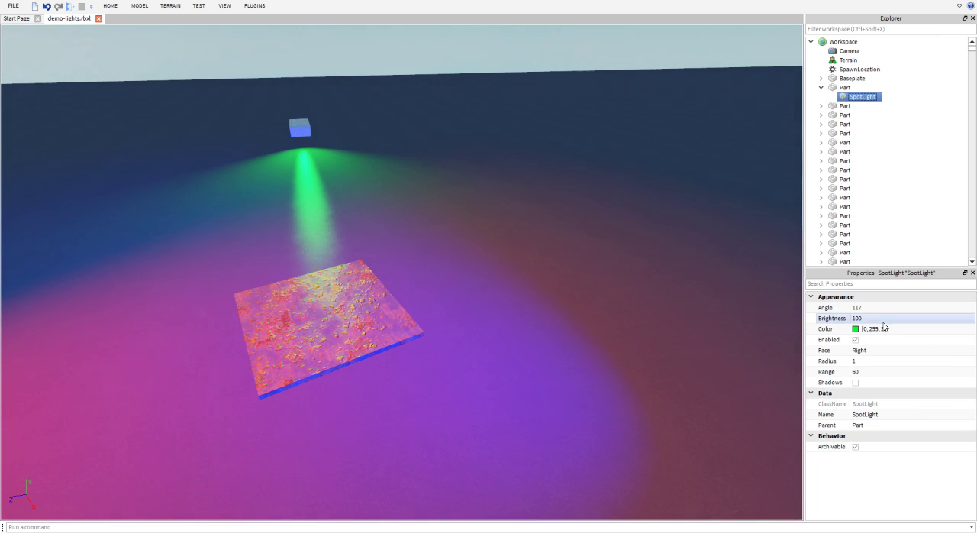
click(875, 373)
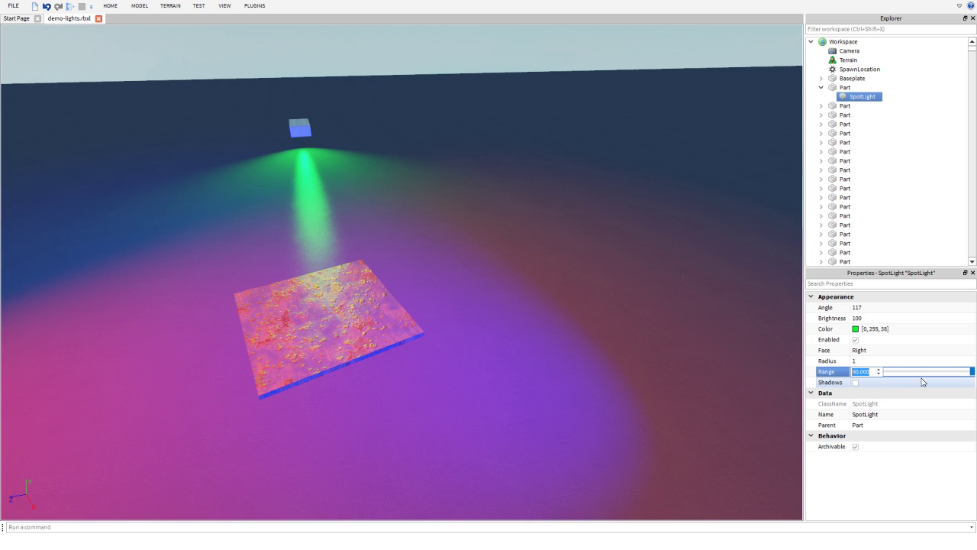
text(10000)
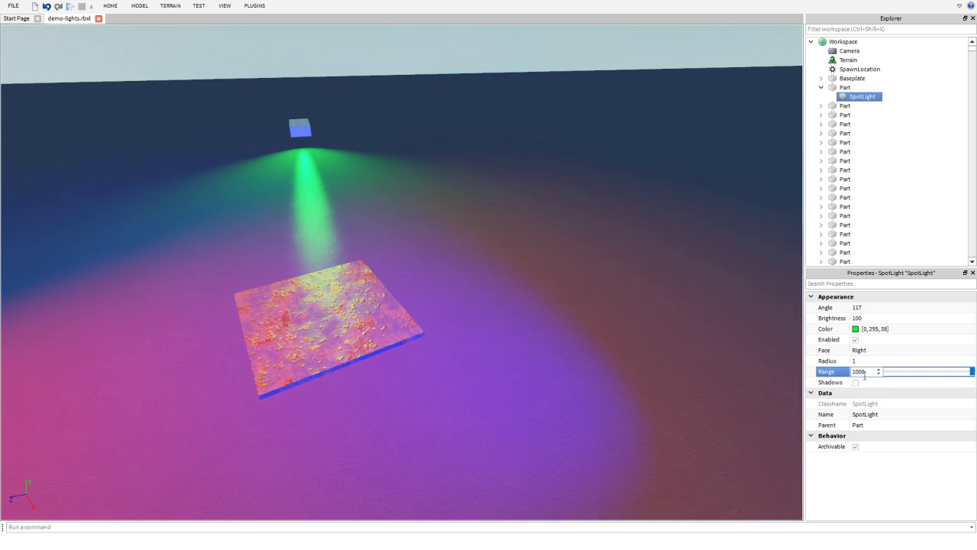
key(Return)
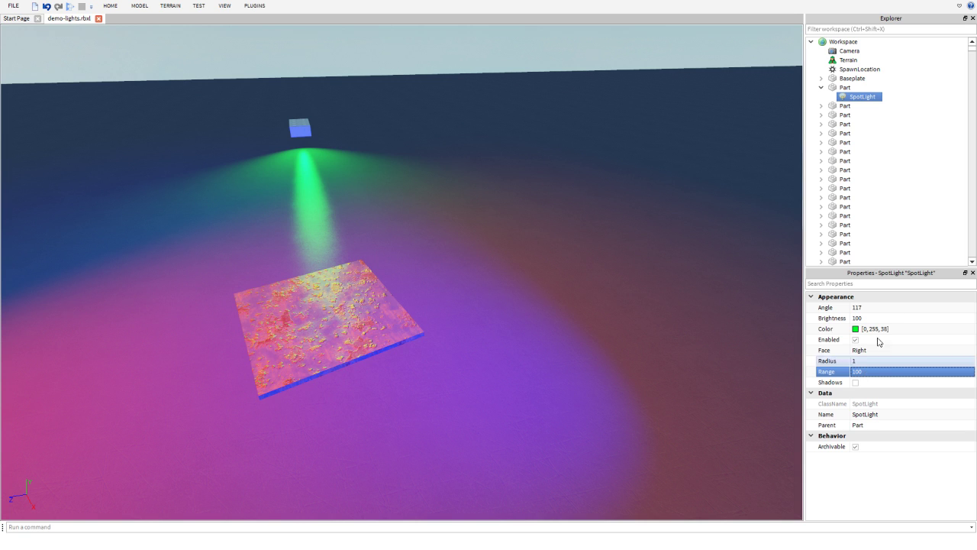
Try brightness values of 1 and 10 on the SpotLight.
click(859, 319)
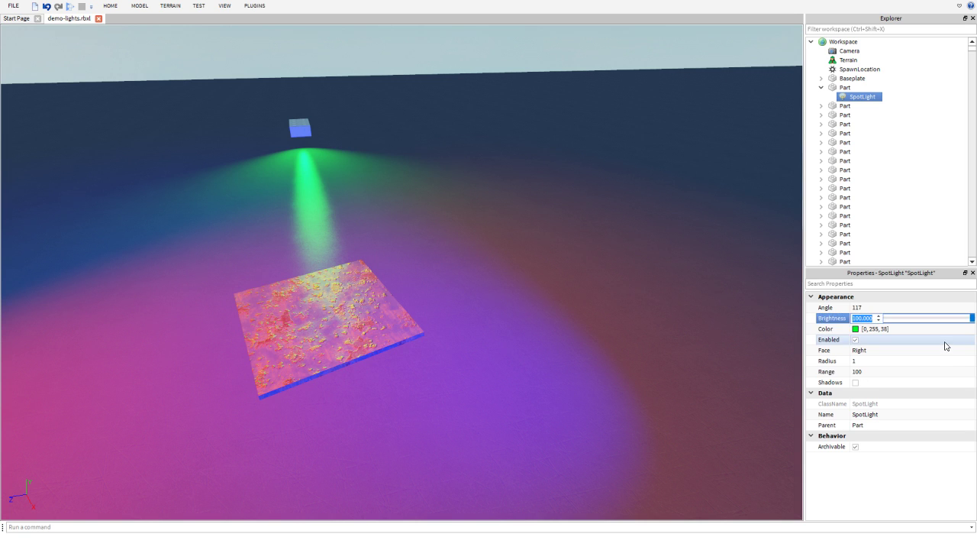
text(1)
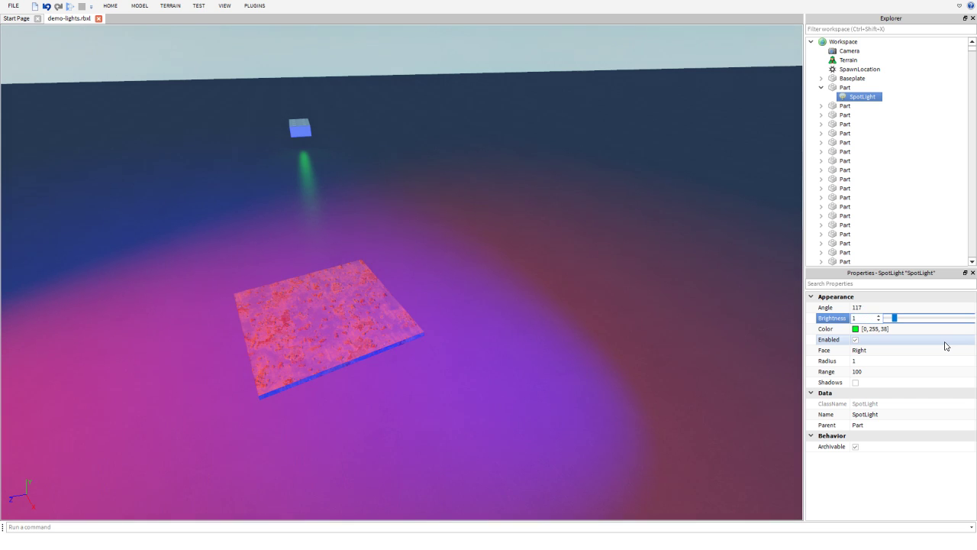
click(895, 318)
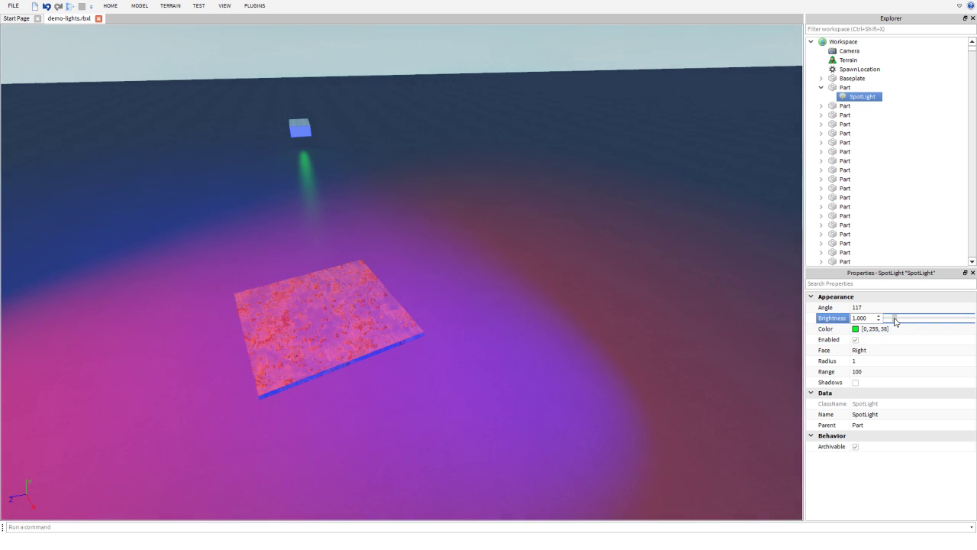
drag(895, 321, 975, 323)
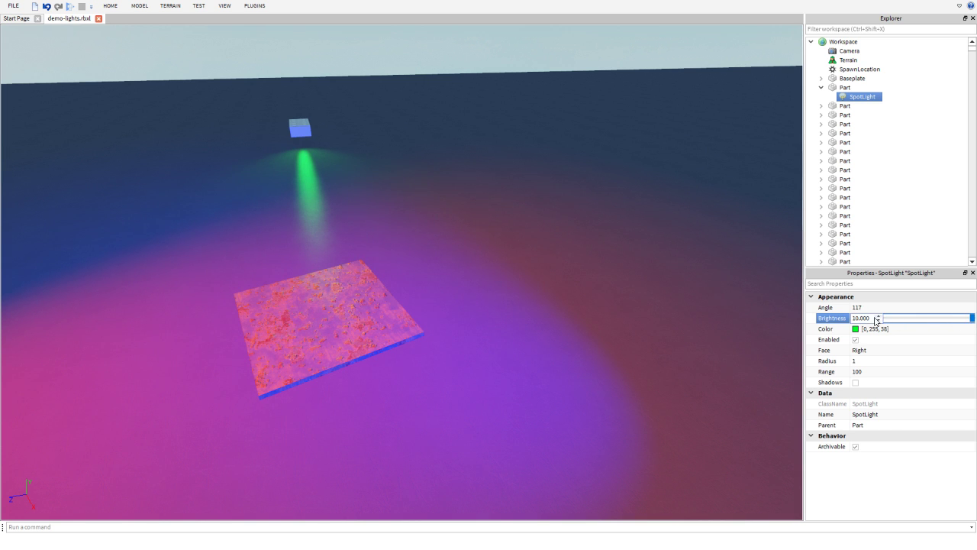
Raise the SpotLight's brightness through 100 and 10000 and settle on 1000.
text(100)
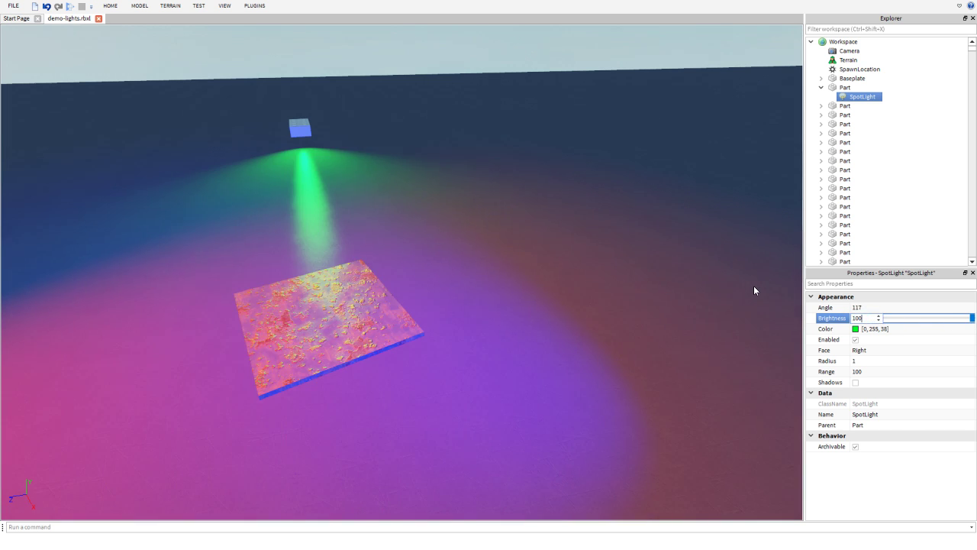
text(00)
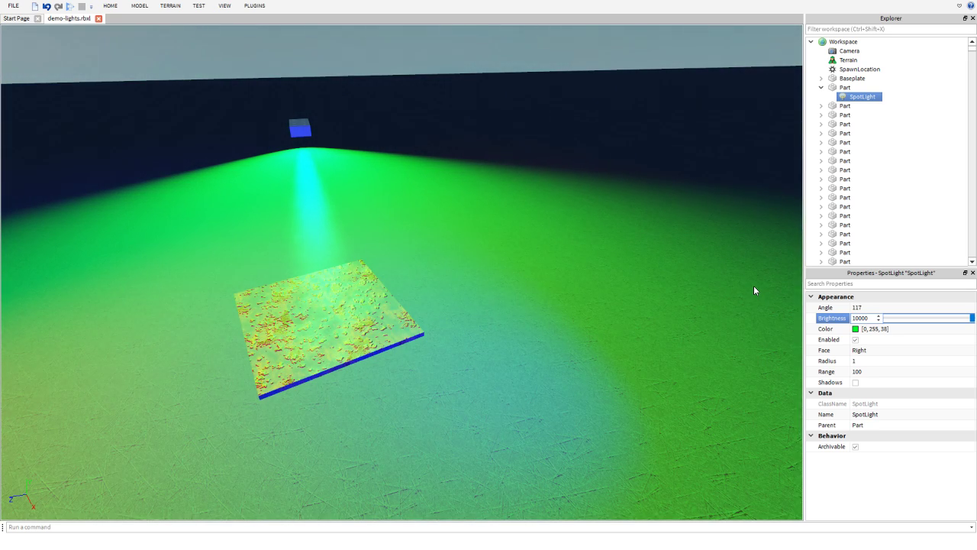
key(BackSpace)
key(Return)
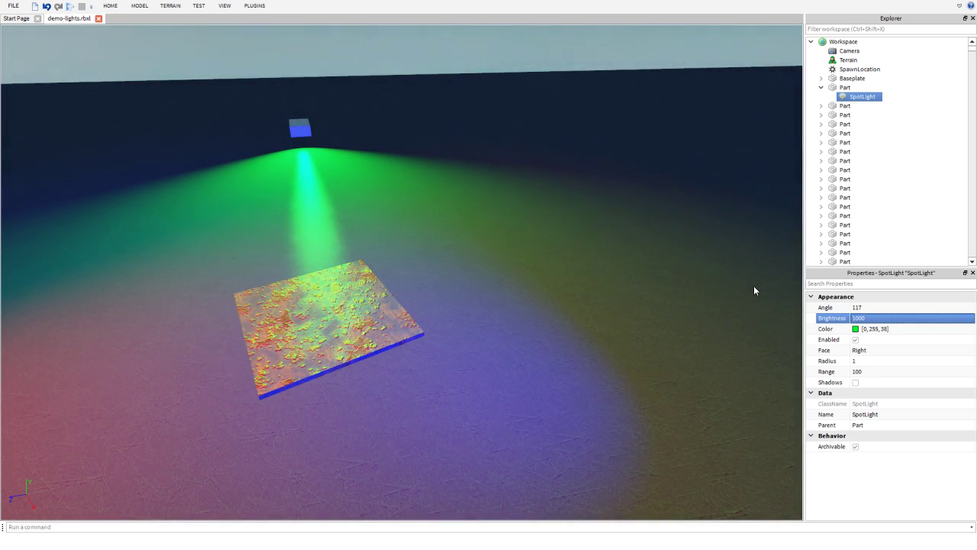
Change the SpotLight's color to orange, RGB 255, 153, 29.
click(856, 328)
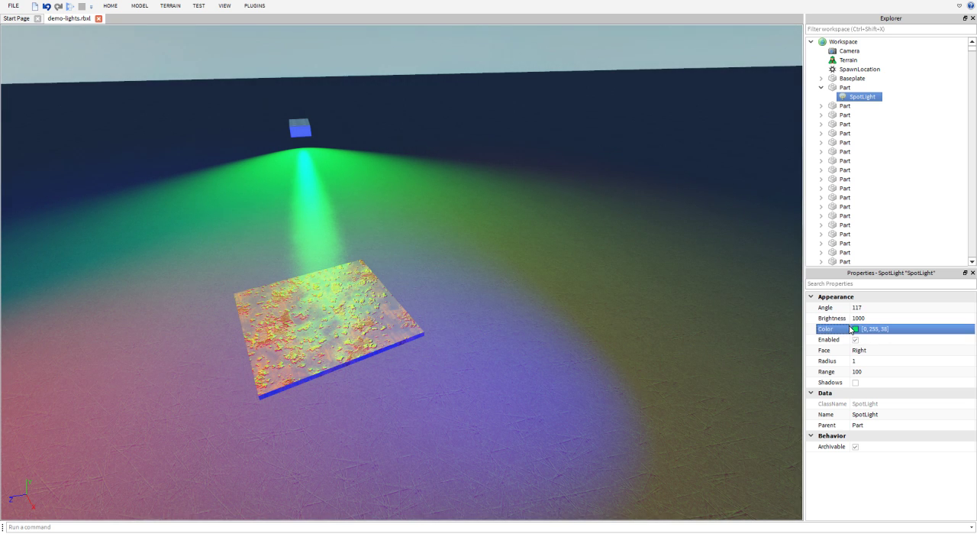
click(586, 204)
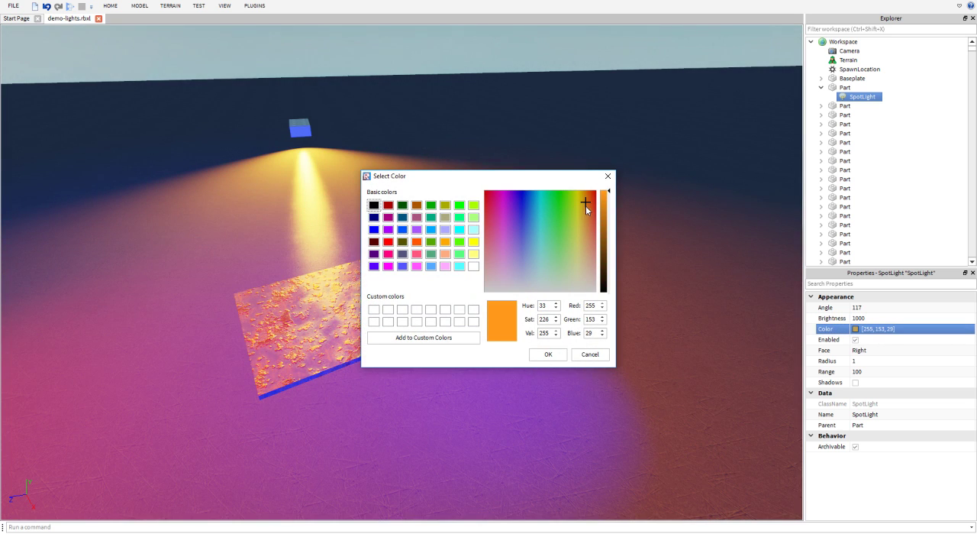
click(550, 354)
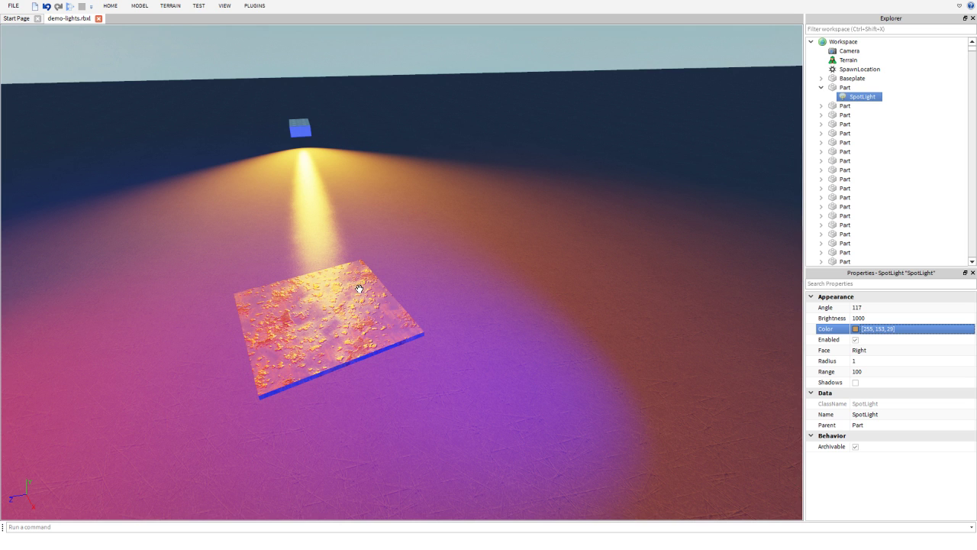
Try Concrete as the Baseplate's material and settle on Ice.
click(852, 78)
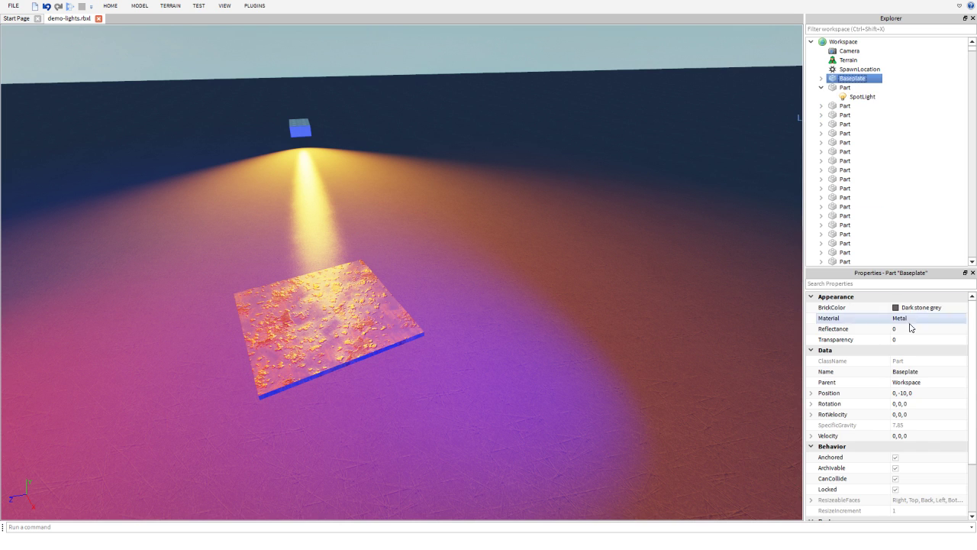
click(900, 319)
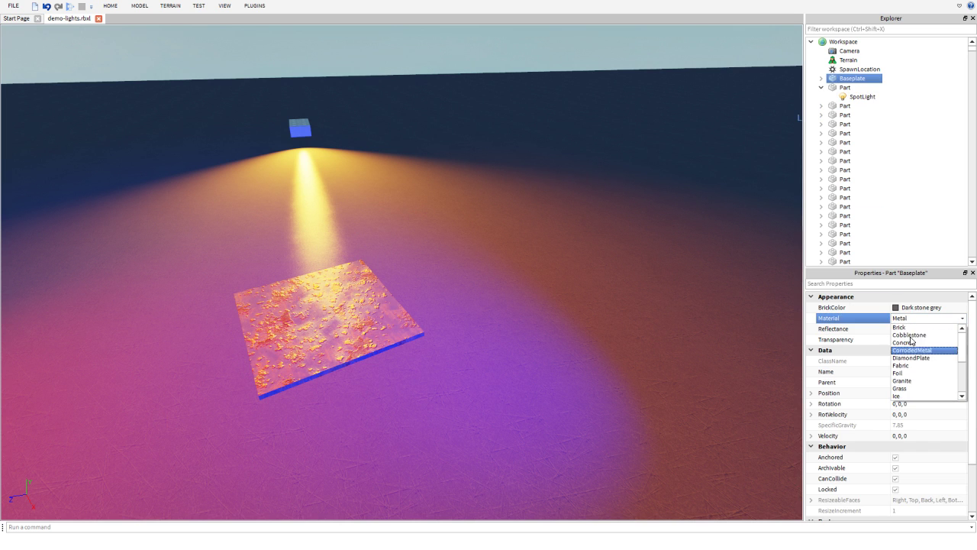
click(915, 343)
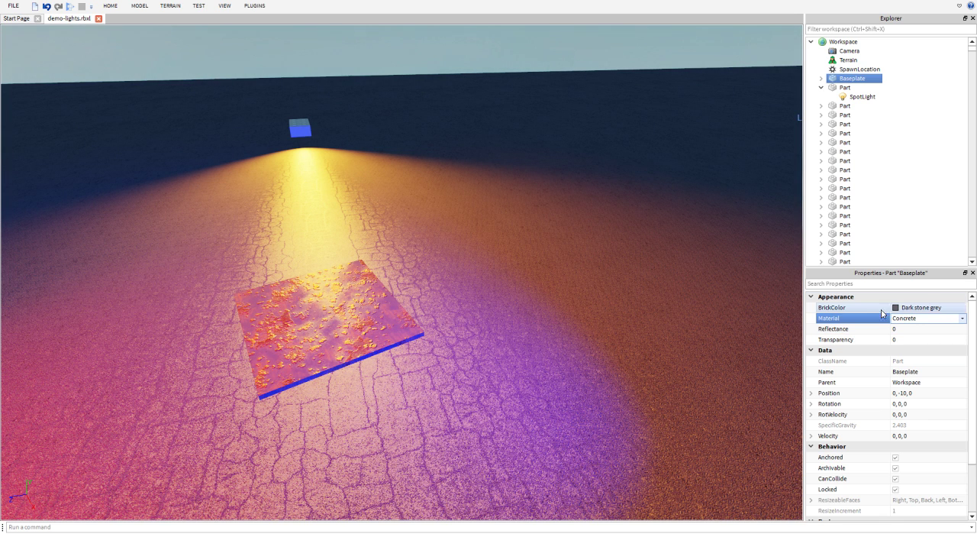
click(912, 319)
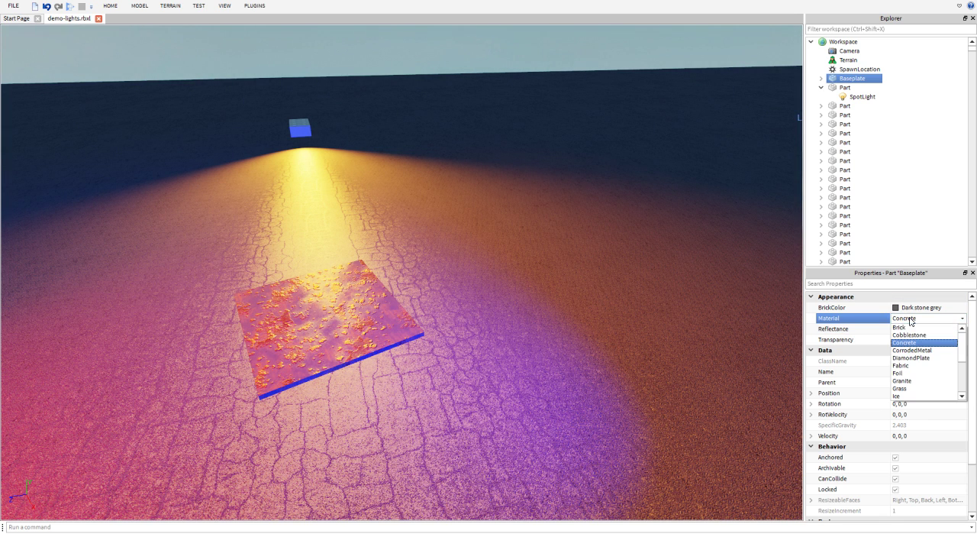
click(909, 395)
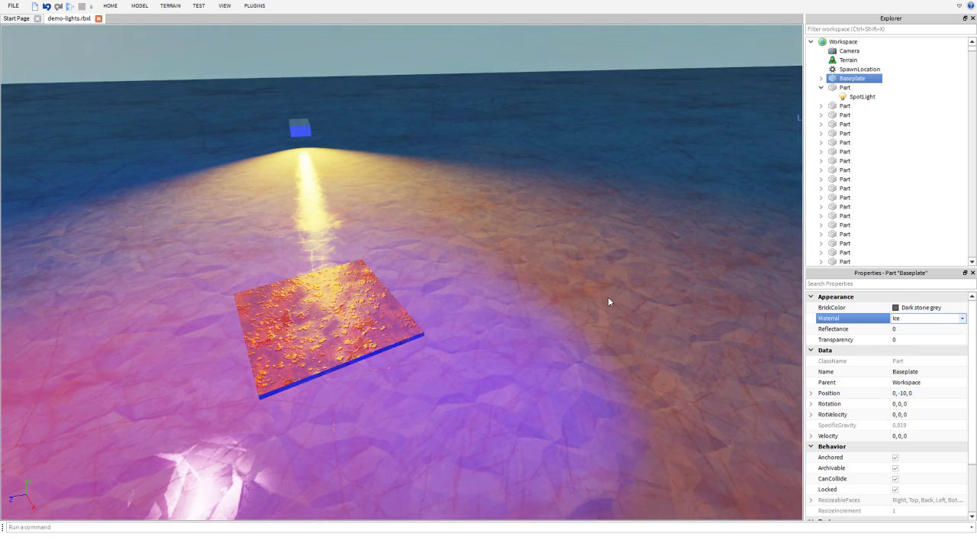
Raise the floating SpotLight part to a height of about 4.4 above the ice surface and deselect it.
click(656, 292)
key(a)
right_drag(596, 269, 596, 268)
click(385, 182)
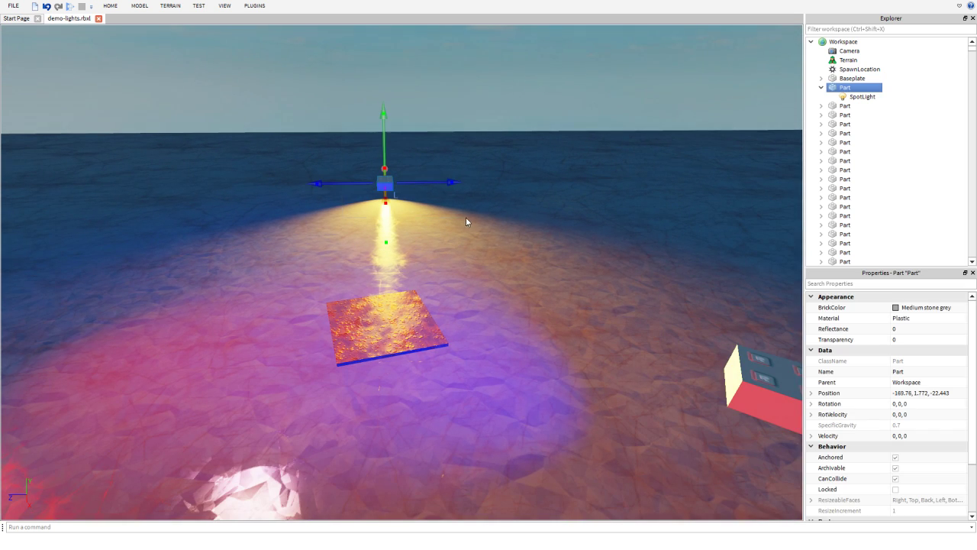
drag(388, 146, 392, 126)
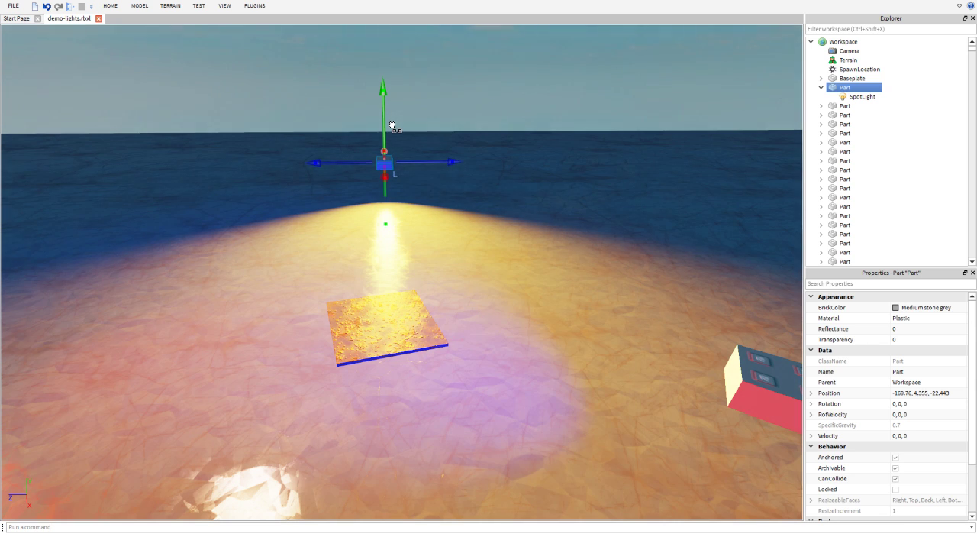
click(470, 214)
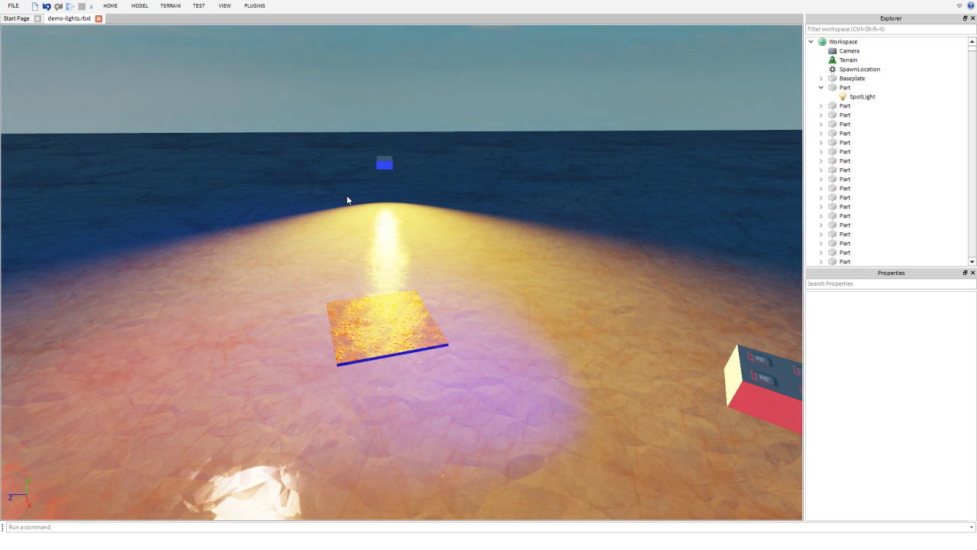
Start a play test of the lighting scene with a player character.
click(69, 7)
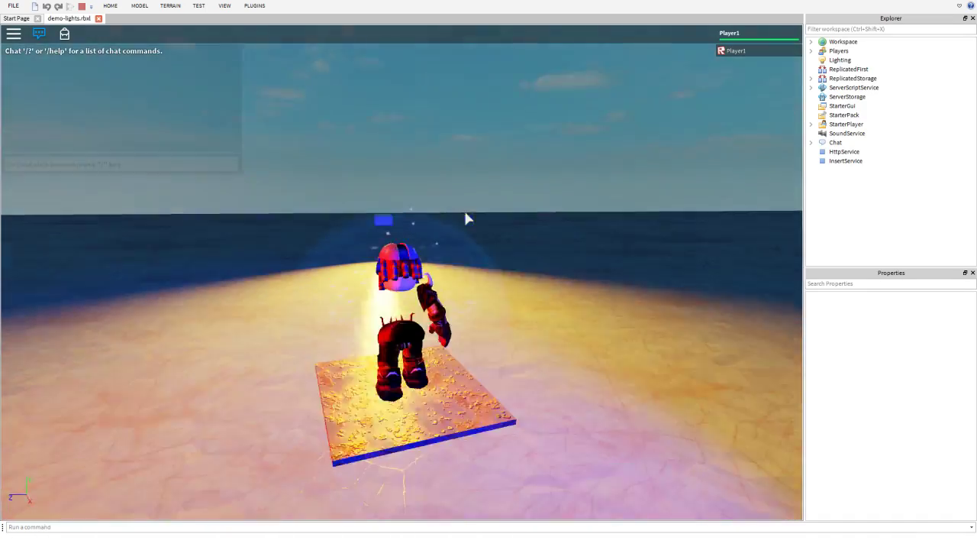
Run the character across the ice Baseplate and through the grid of colored lights to examine their reflections.
key(space)
key(w)
right_drag(466, 213, 451, 194)
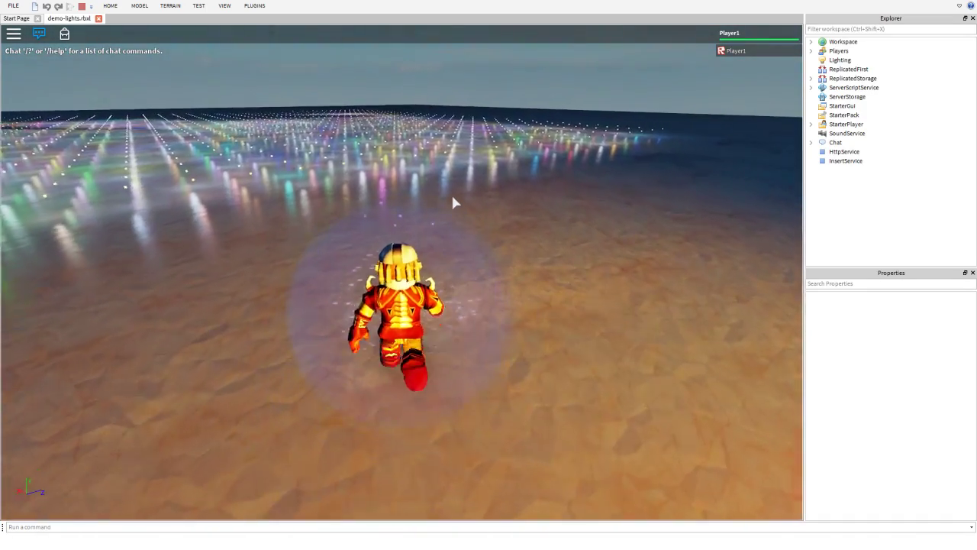
key(w)
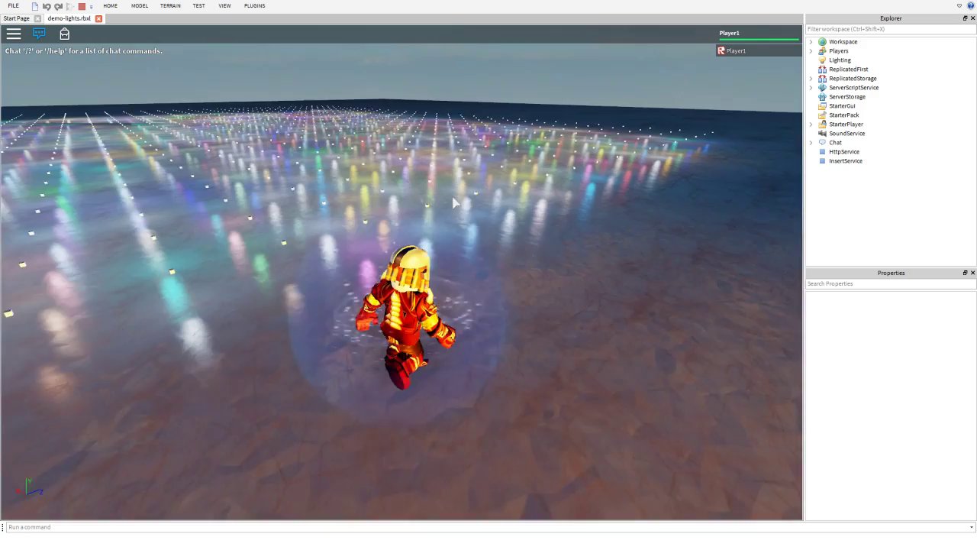
key(w)
right_drag(544, 214, 538, 212)
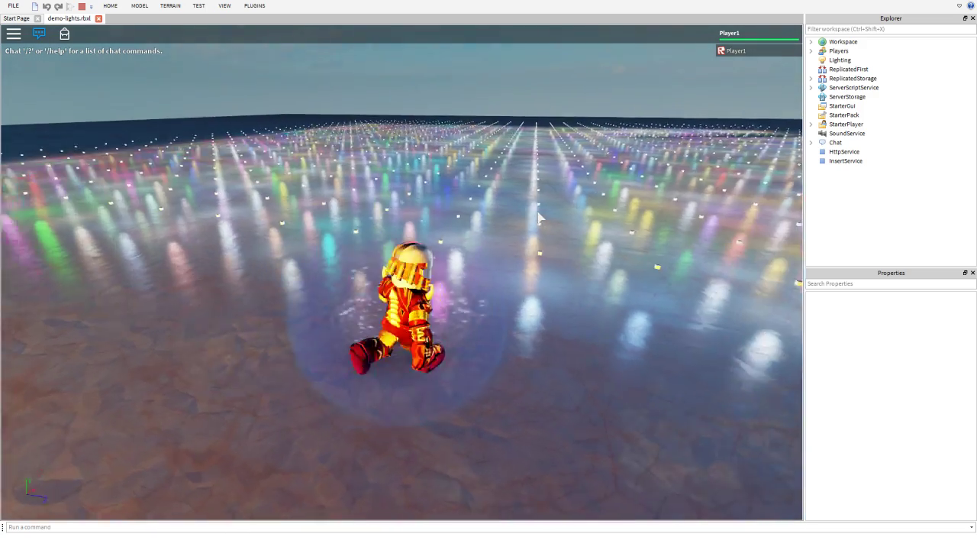
key(w)
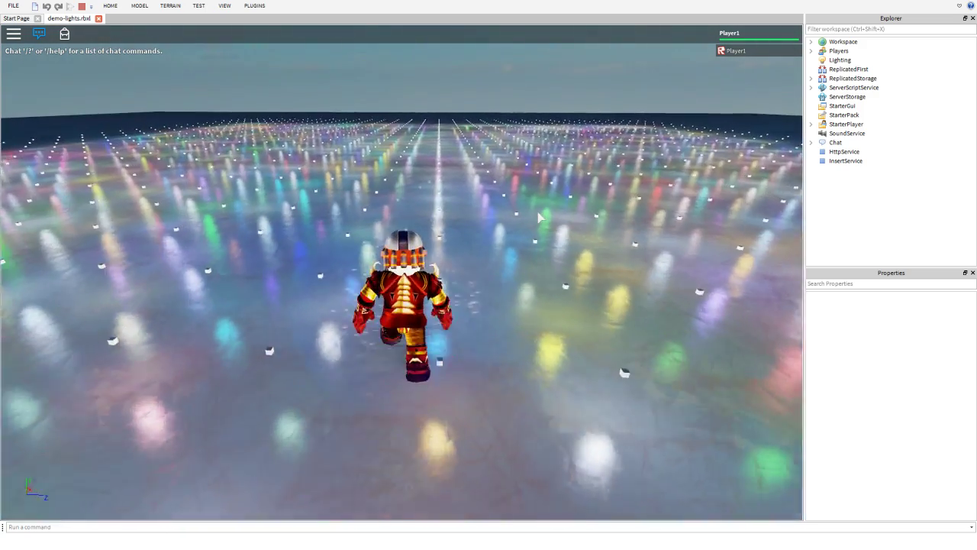
key(w)
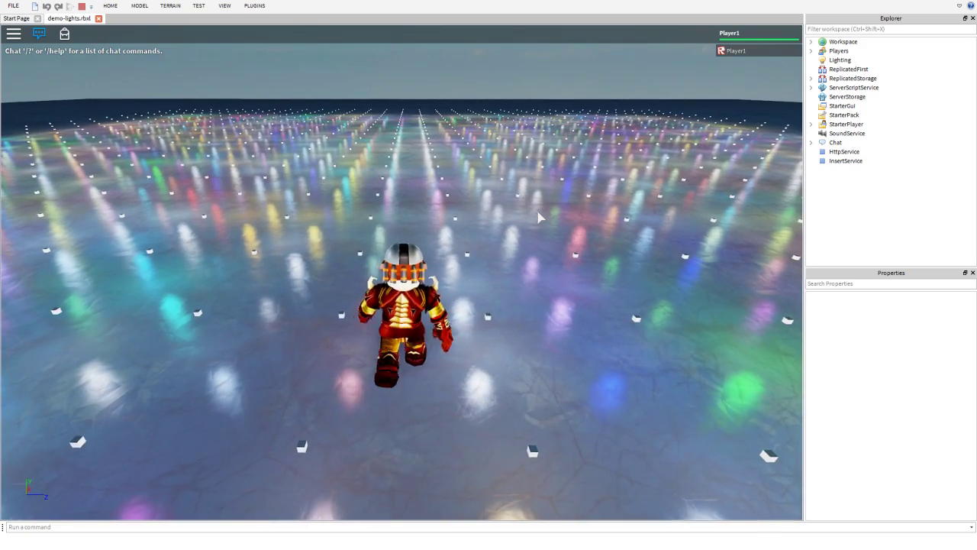
key(w)
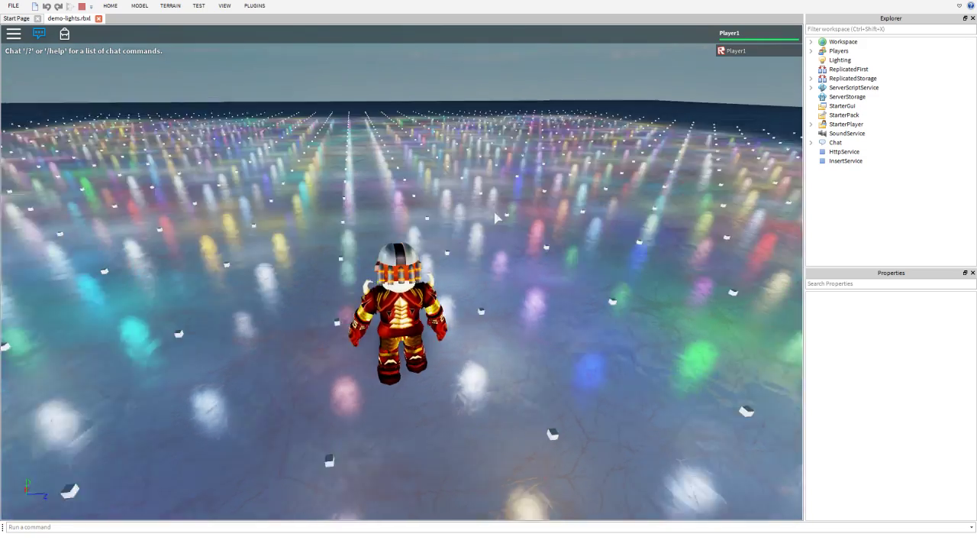
key(d)
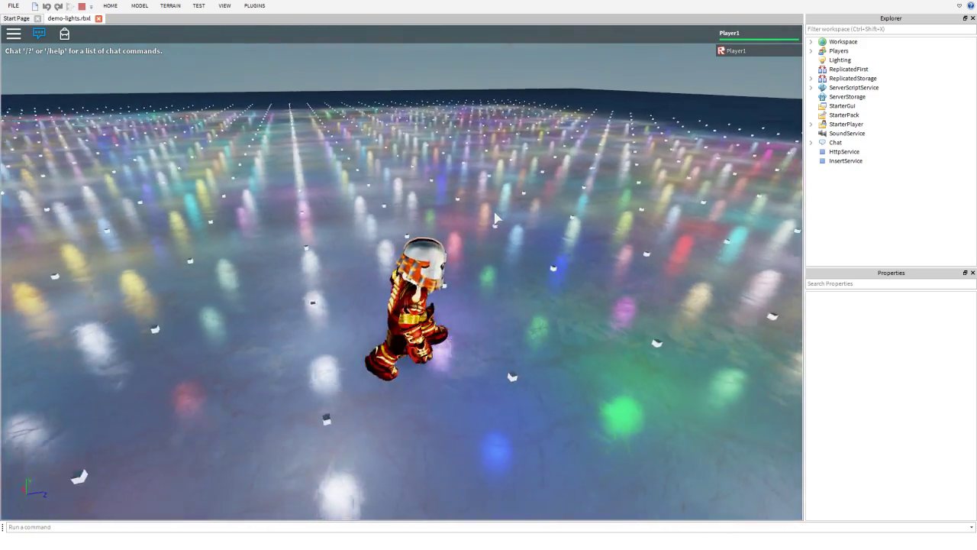
key(w)
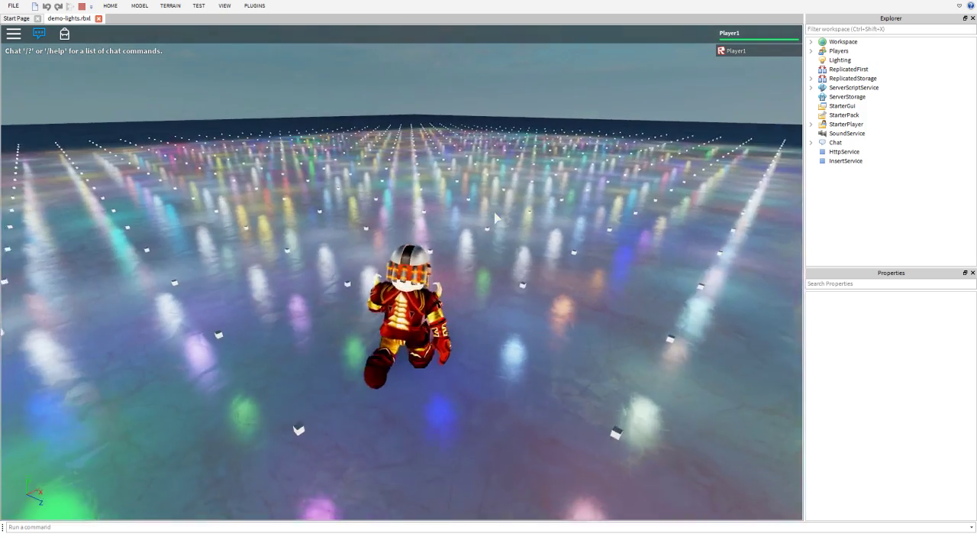
key(d)
key(w)
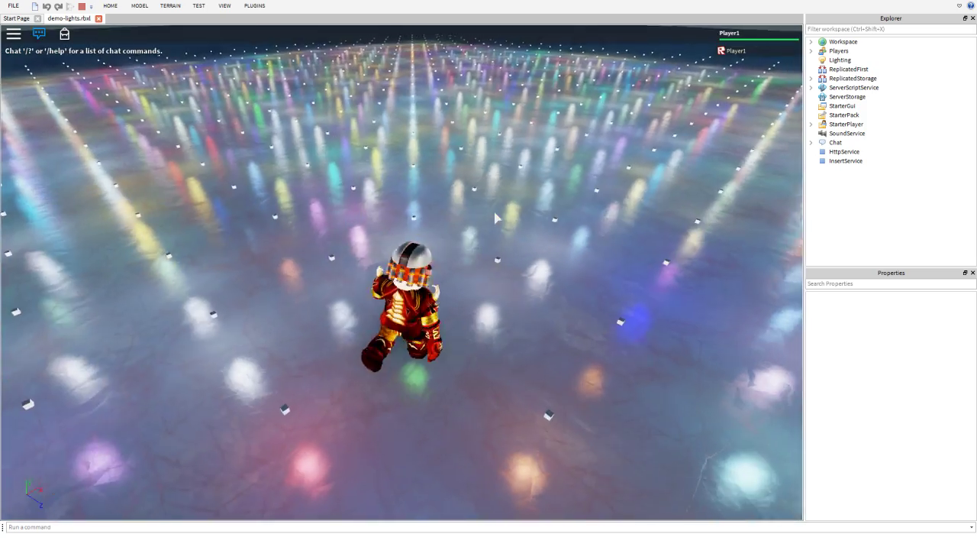
key(space)
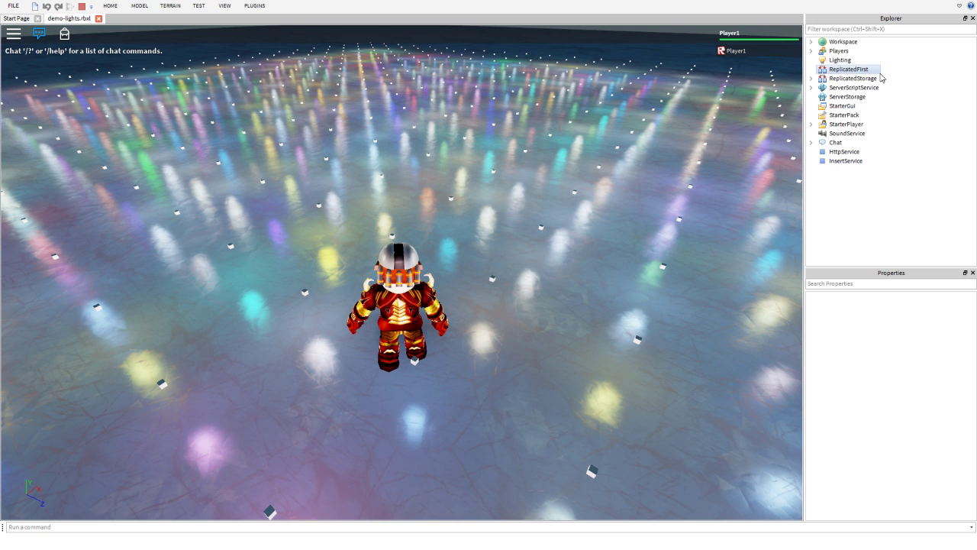
Set the Baseplate's material to Plastic while the play test is running.
click(811, 41)
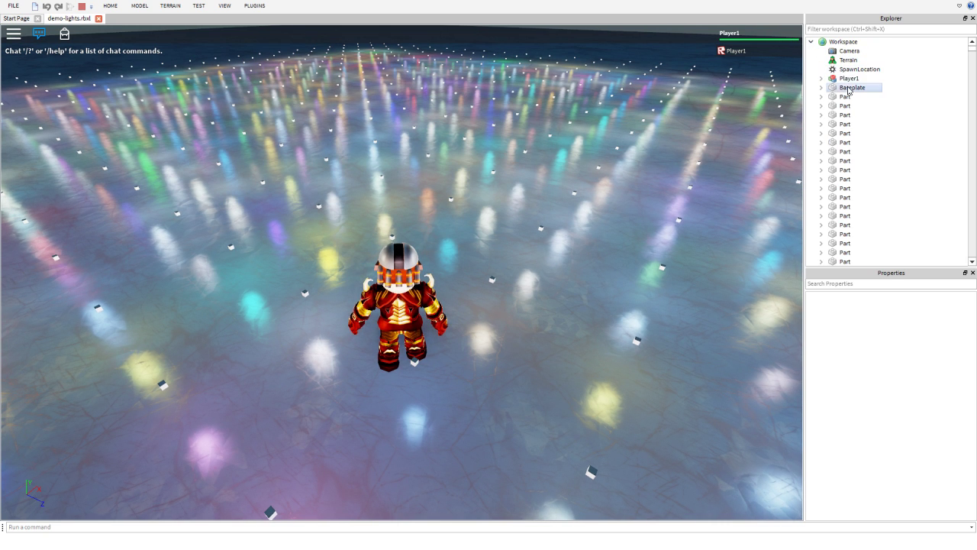
click(852, 87)
click(905, 317)
click(905, 318)
scroll(909, 351, down, 1)
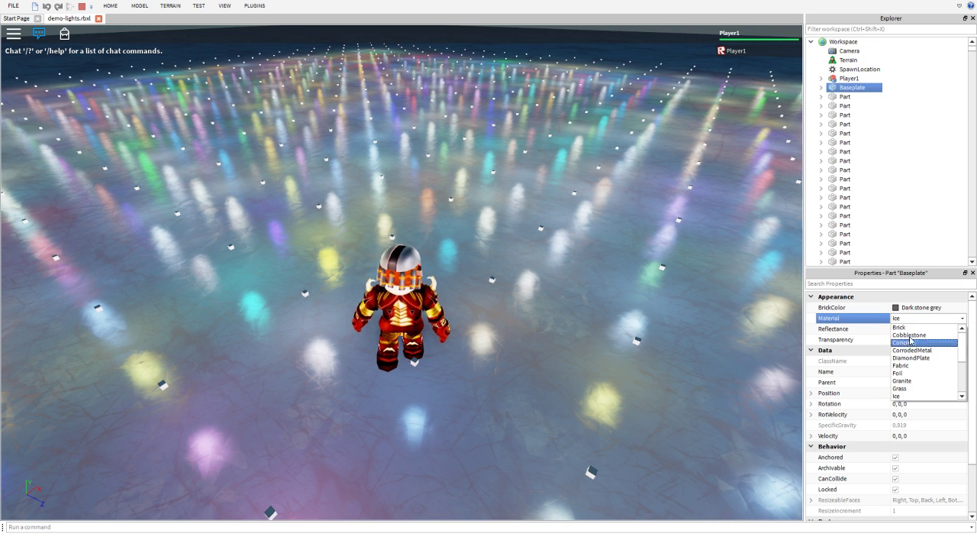
click(909, 388)
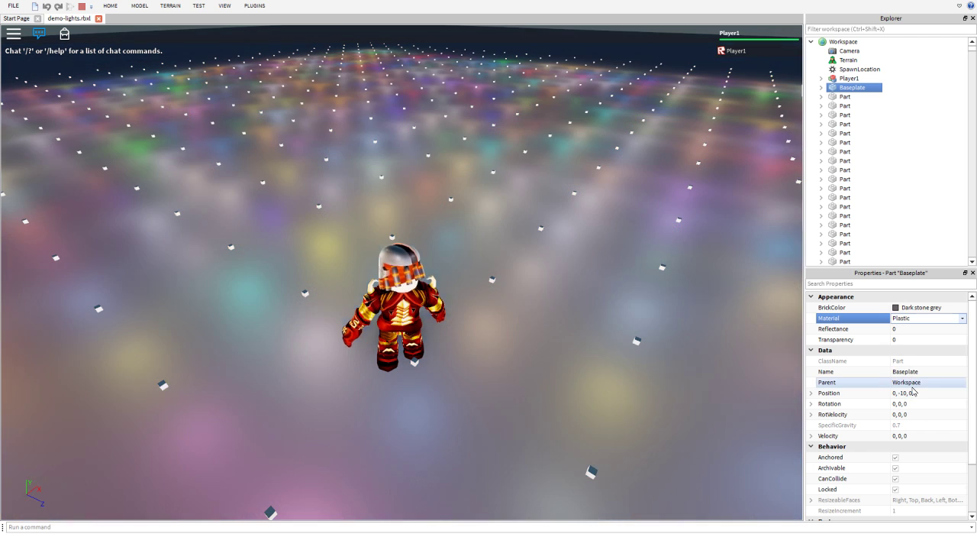
Run the character over the plastic Baseplate back to the orange spotlight to examine the lighting on the matte surface.
right_drag(553, 263, 555, 269)
key(w)
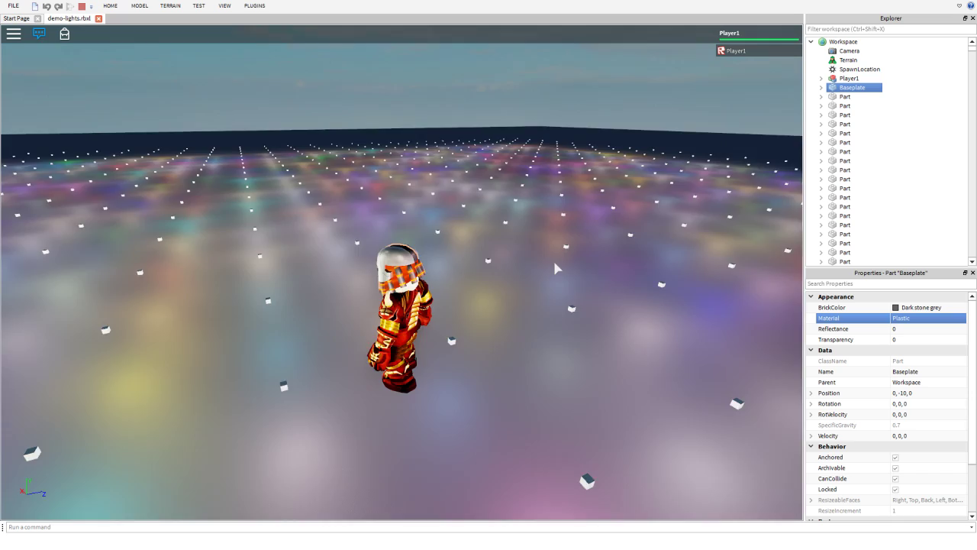
right_drag(555, 267, 556, 267)
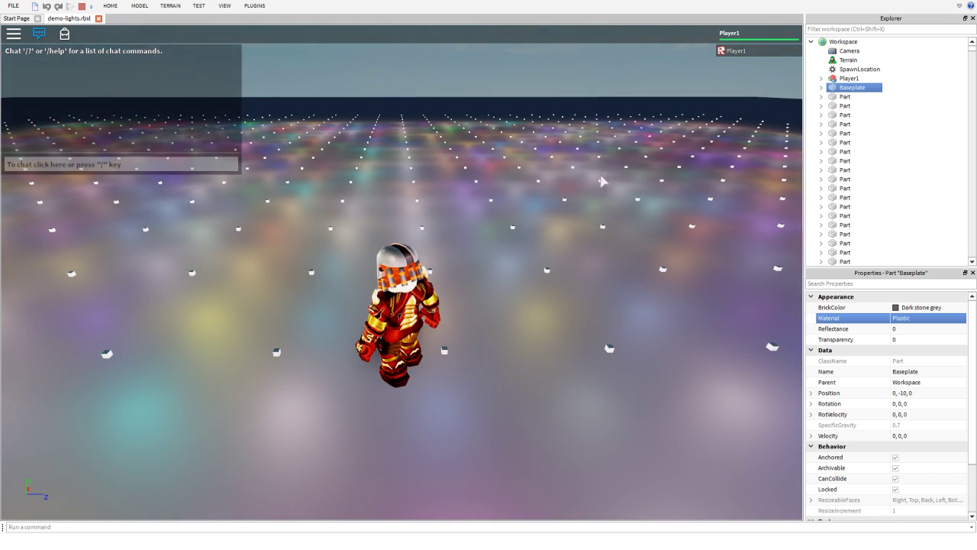
key(w)
right_drag(610, 181, 608, 182)
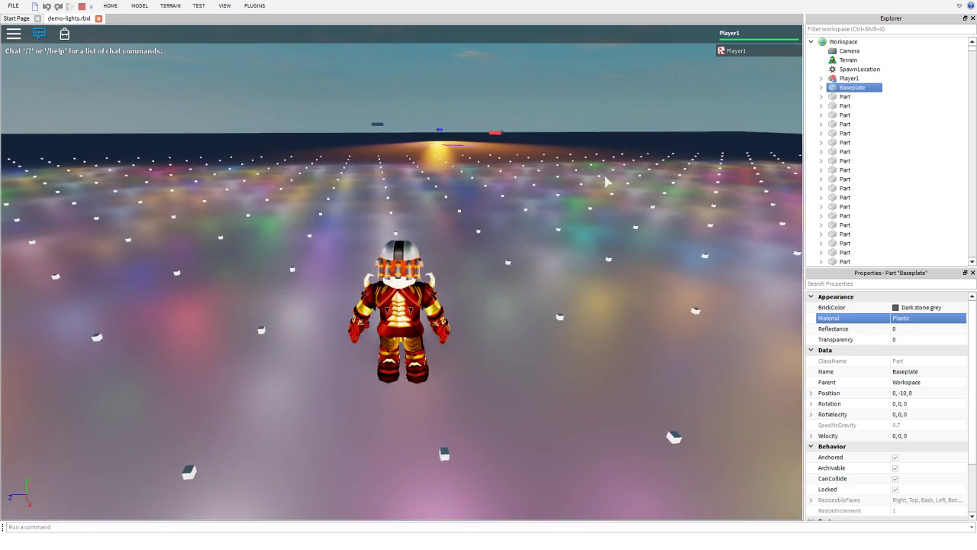
key(w)
key(space)
key(a)
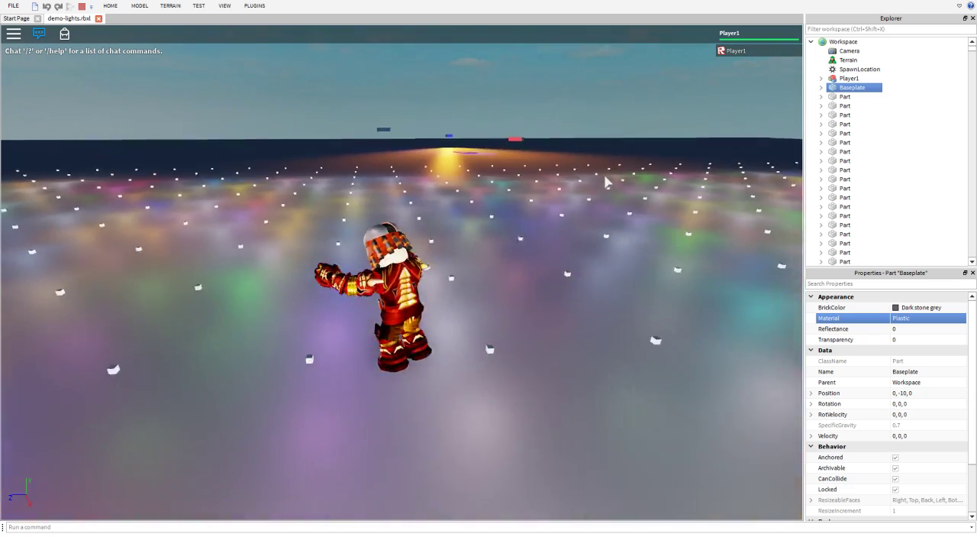
key(w)
key(a)
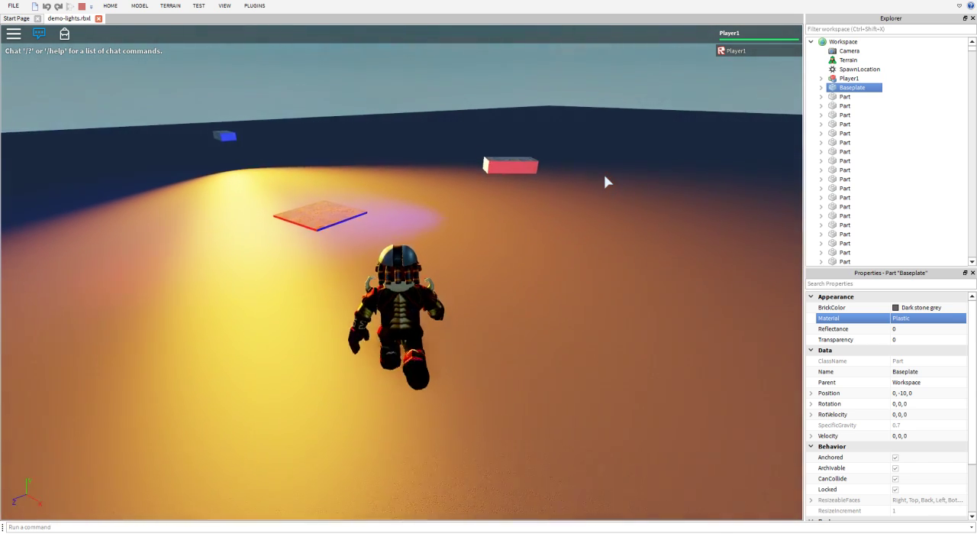
Close demo-lights.rbxl and open the recent file demo-village.rbxl.
click(99, 19)
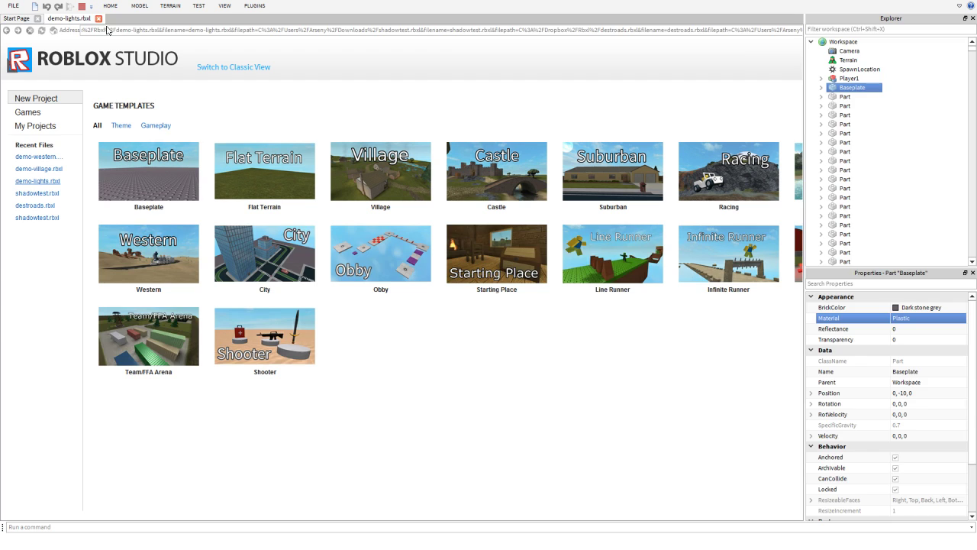
click(49, 172)
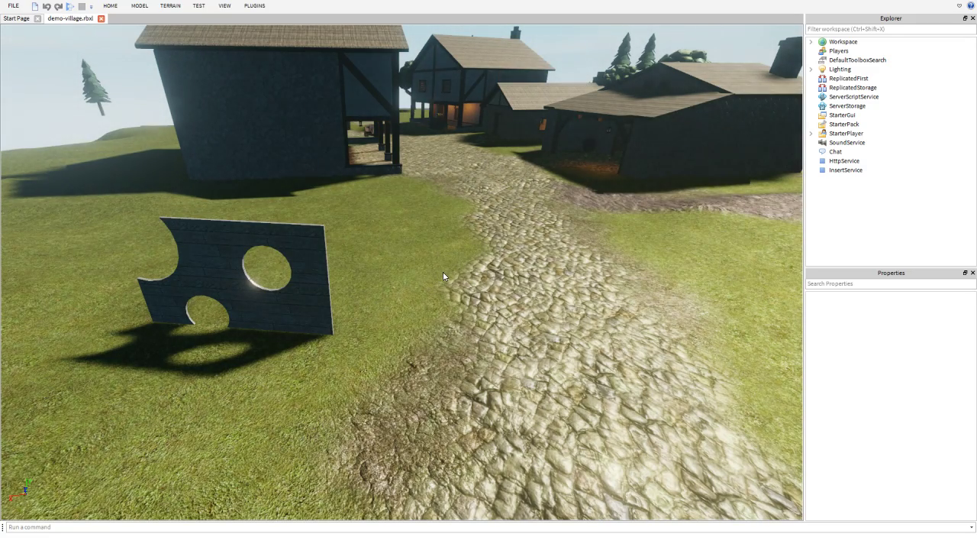
Separate the wood-plank Union panel with round holes into its base part and negative spheres.
click(290, 293)
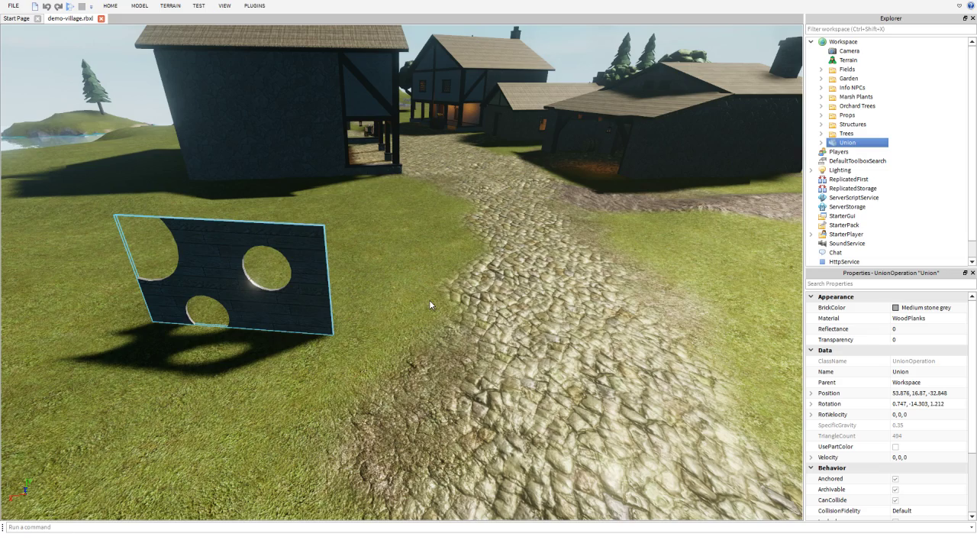
key(f)
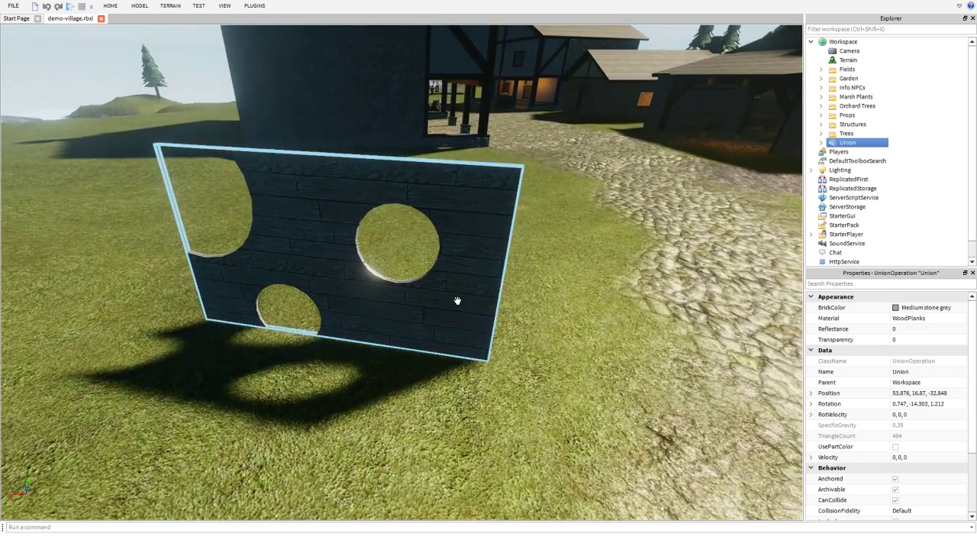
right_drag(458, 300, 457, 300)
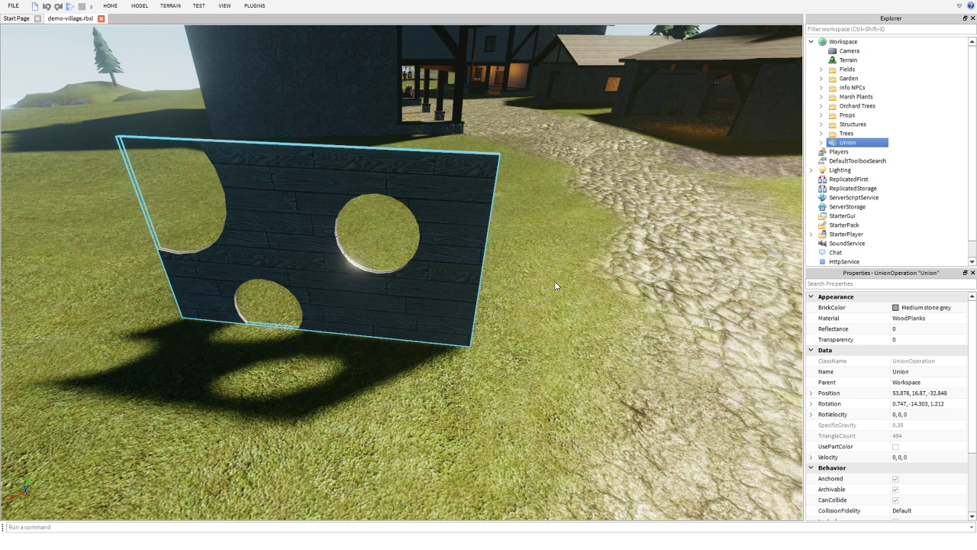
click(497, 274)
click(426, 276)
click(139, 6)
click(466, 31)
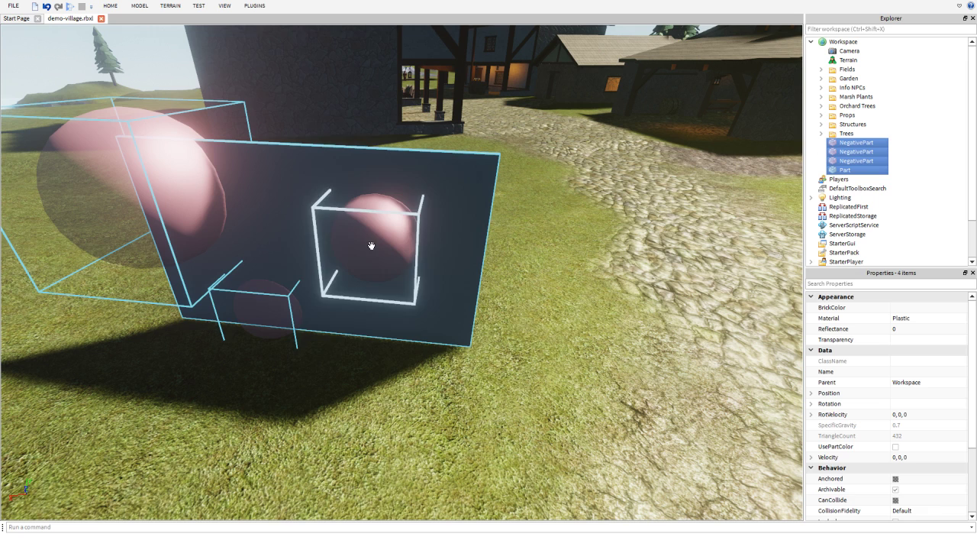
Move the smooth negative sphere in the panel's middle toward the road-side edge and enlarge it until it overlaps that edge.
click(574, 254)
click(349, 219)
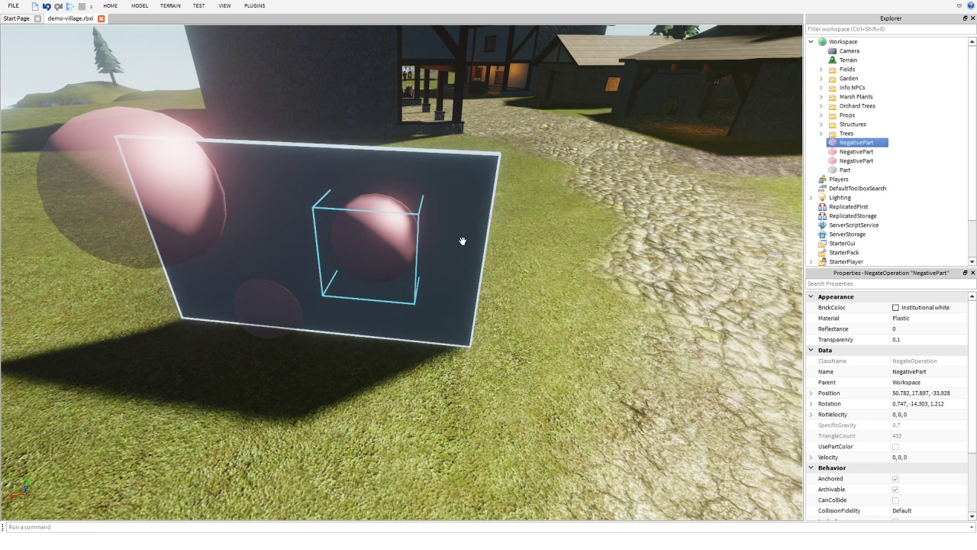
key(ctrl+2)
drag(472, 242, 544, 252)
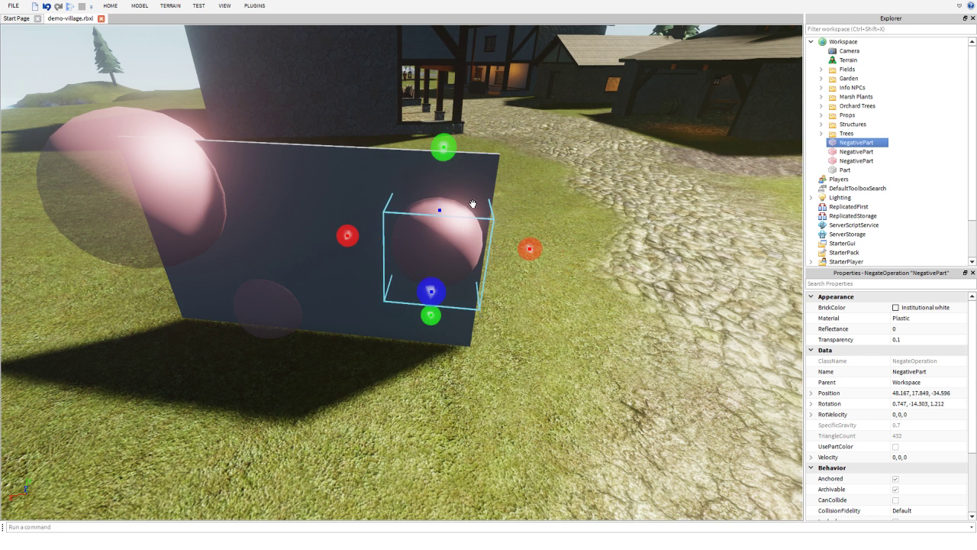
drag(444, 164, 447, 115)
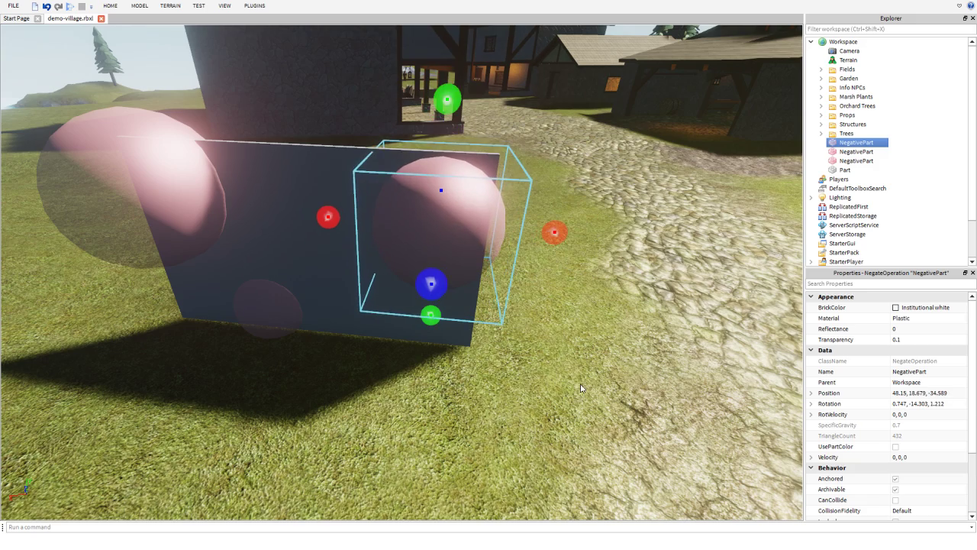
Union the panel part with its three negative spheres to cut the holes again, and deselect the result.
click(567, 349)
scroll(567, 349, down, 2)
drag(441, 379, 136, 182)
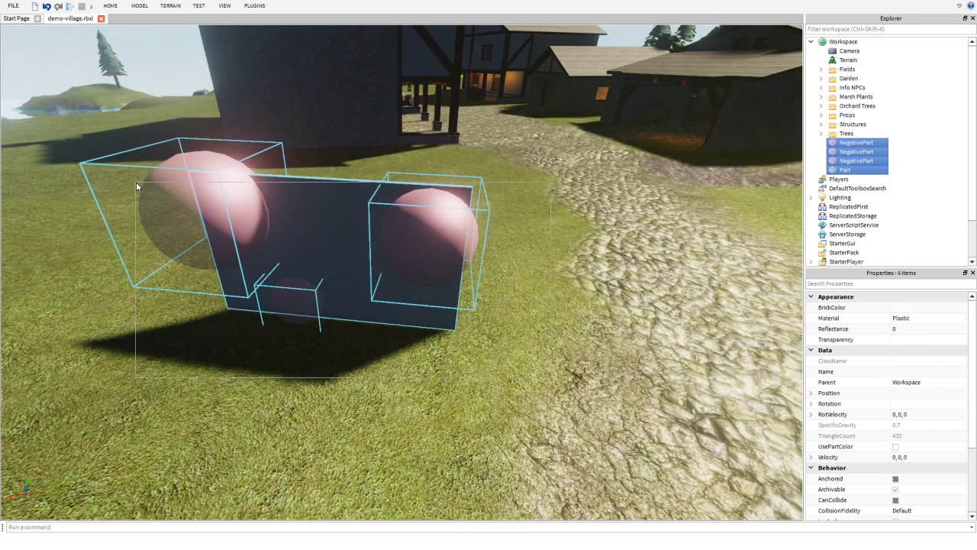
click(140, 6)
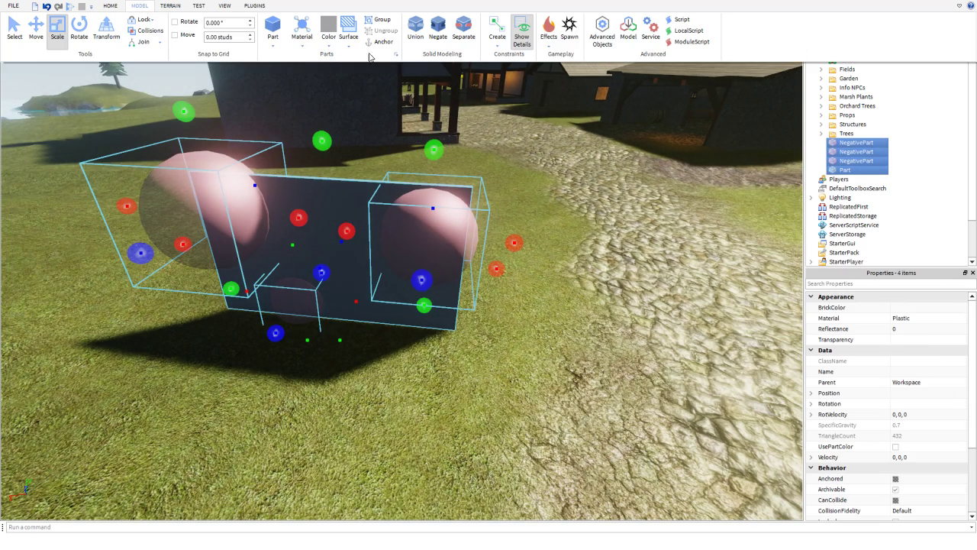
click(416, 35)
click(543, 292)
scroll(540, 321, up, 5)
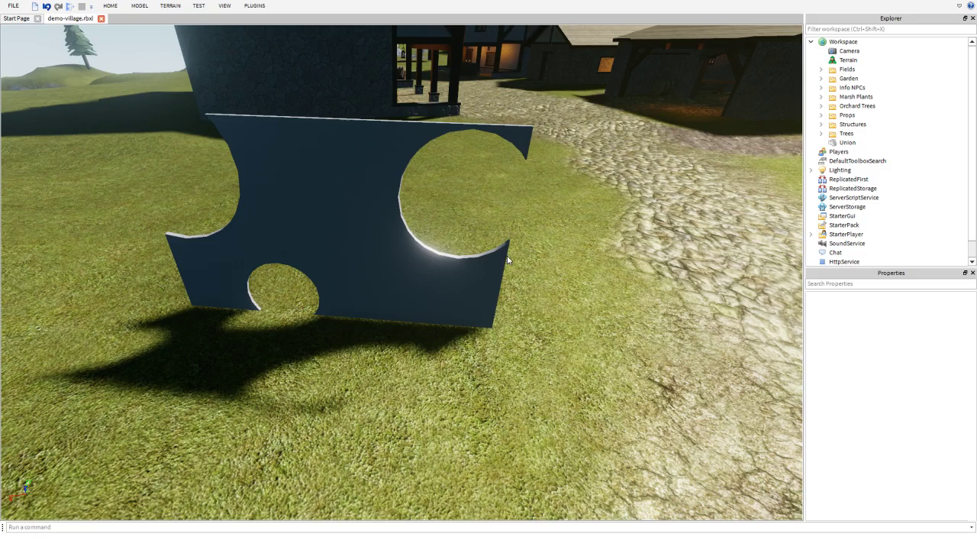
Start a play test of the village and walk the character to the cut-out panel to examine its shadow.
right_drag(640, 300, 640, 295)
key(d)
key(w)
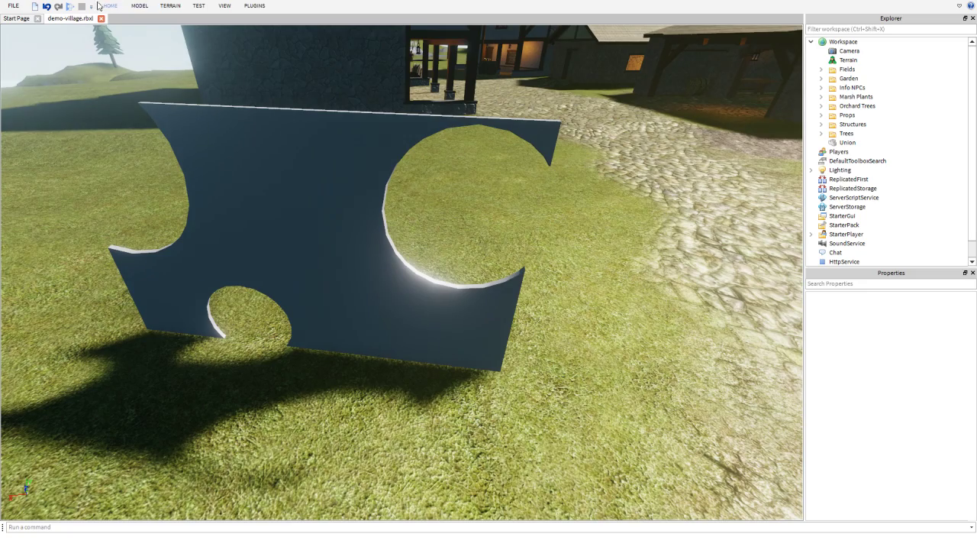
click(75, 8)
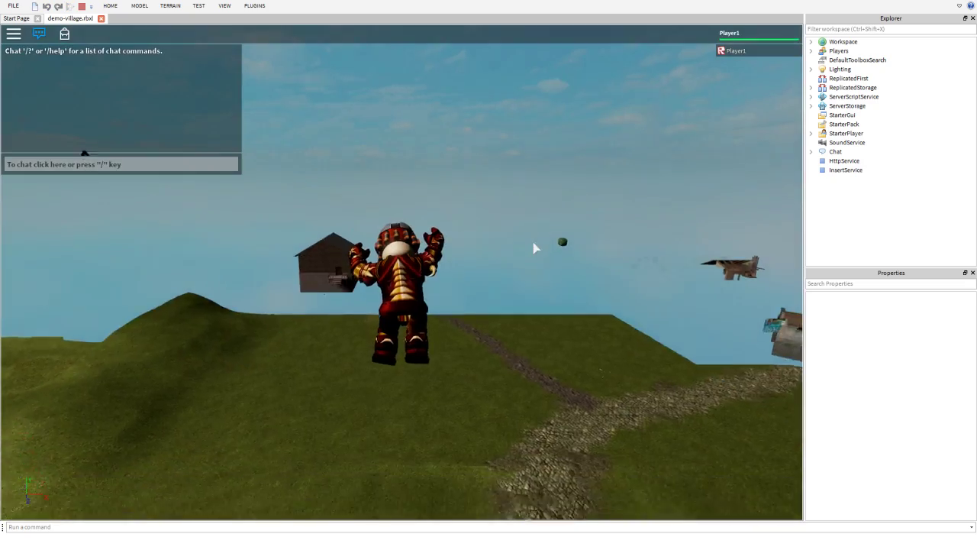
right_drag(531, 234, 522, 232)
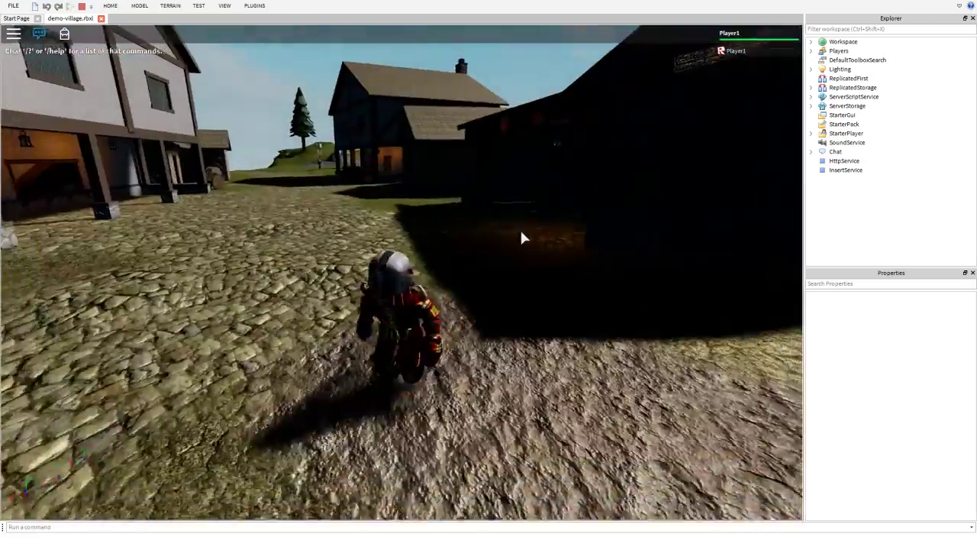
key(w)
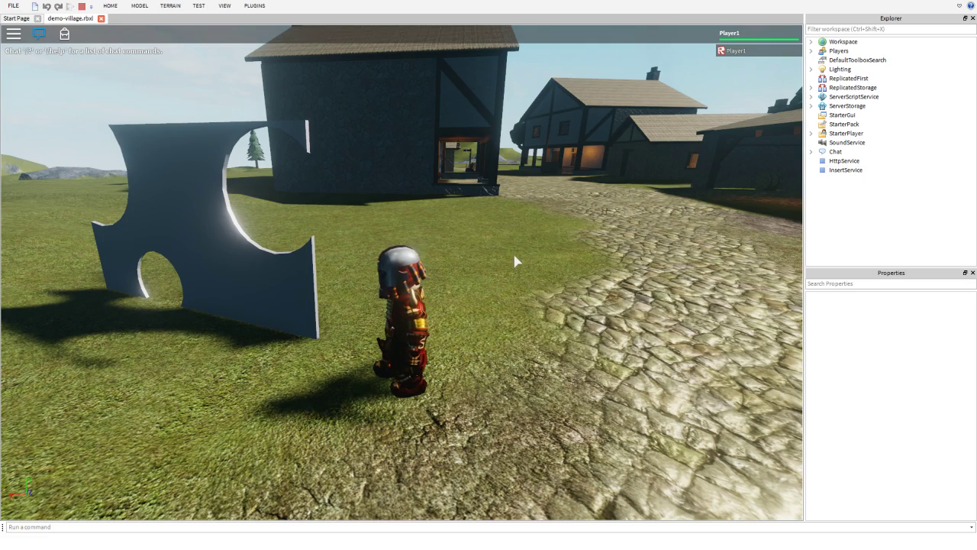
key(Left)
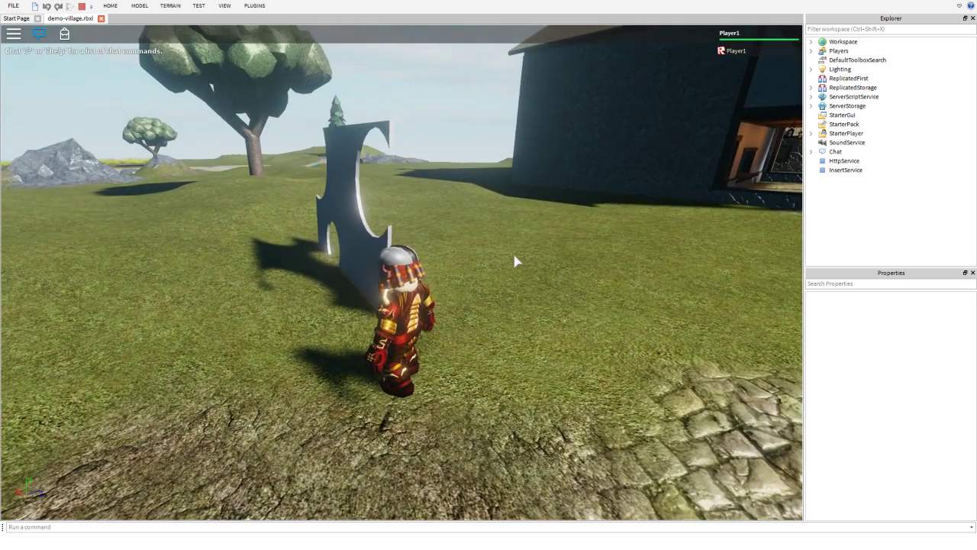
Orbit the play-test view around the character to examine the cut-out panel's shadow on the grass.
key(Right)
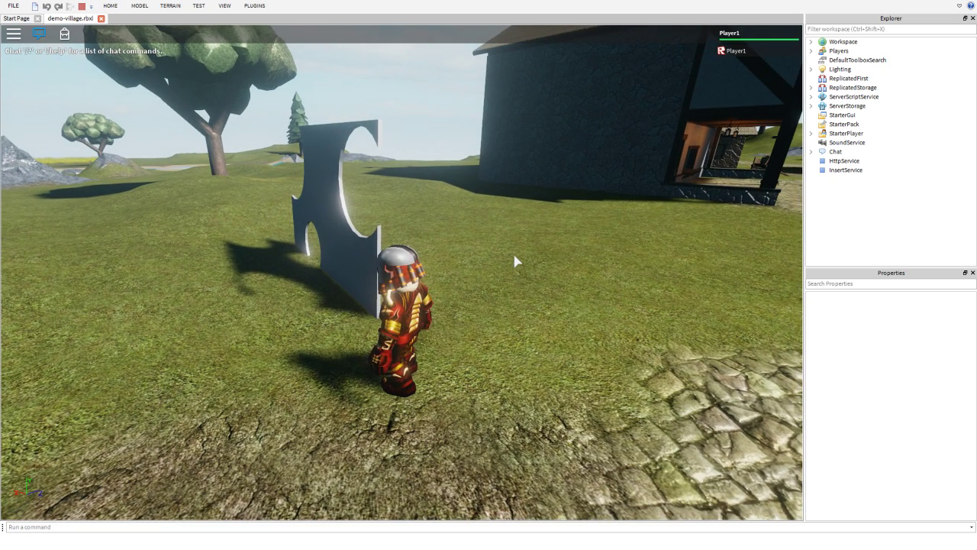
key(Right)
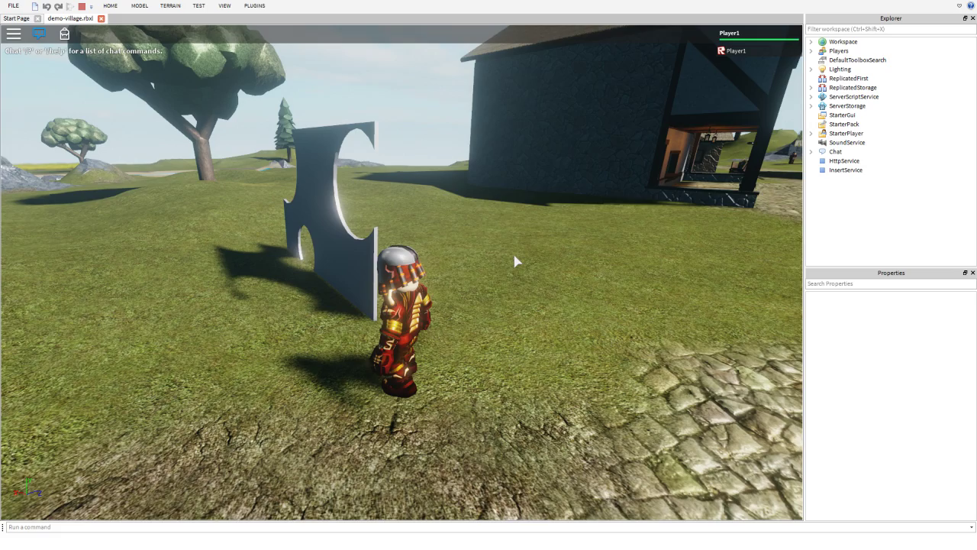
key(Right)
key(Left)
key(Right)
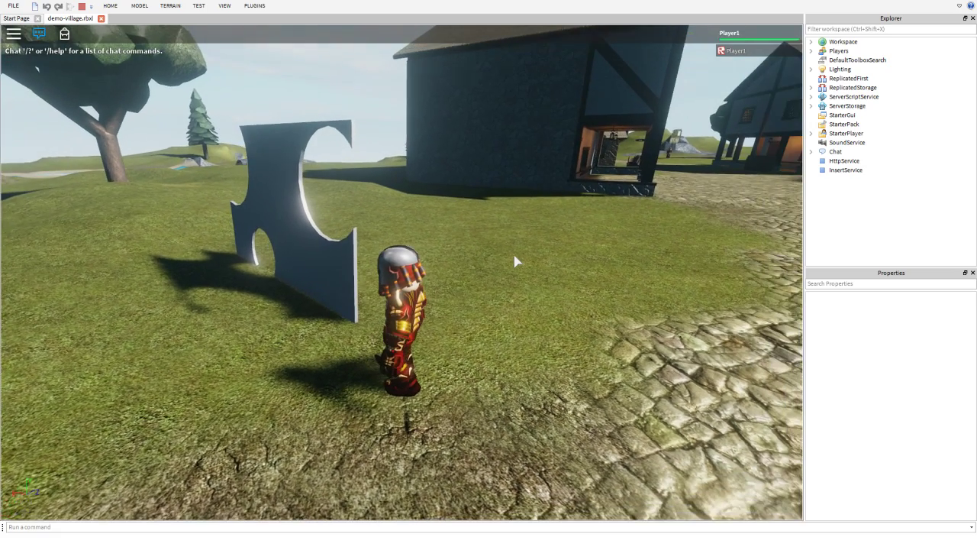
key(Left)
key(Right)
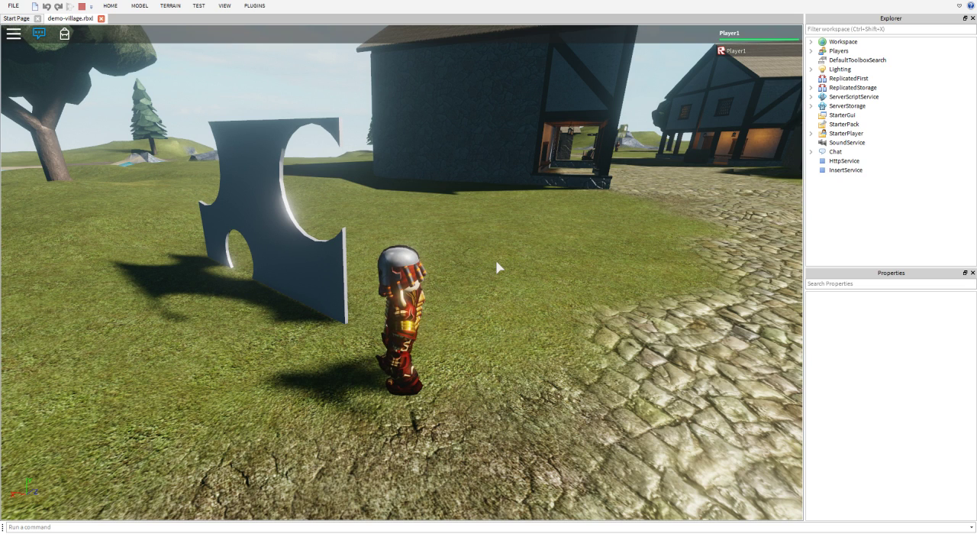
Walk the character around behind the cut-out panel to examine its shadow from the shaded side.
right_drag(497, 259, 487, 266)
key(a)
key(w)
key(w)
key(d)
key(a)
key(w)
key(d)
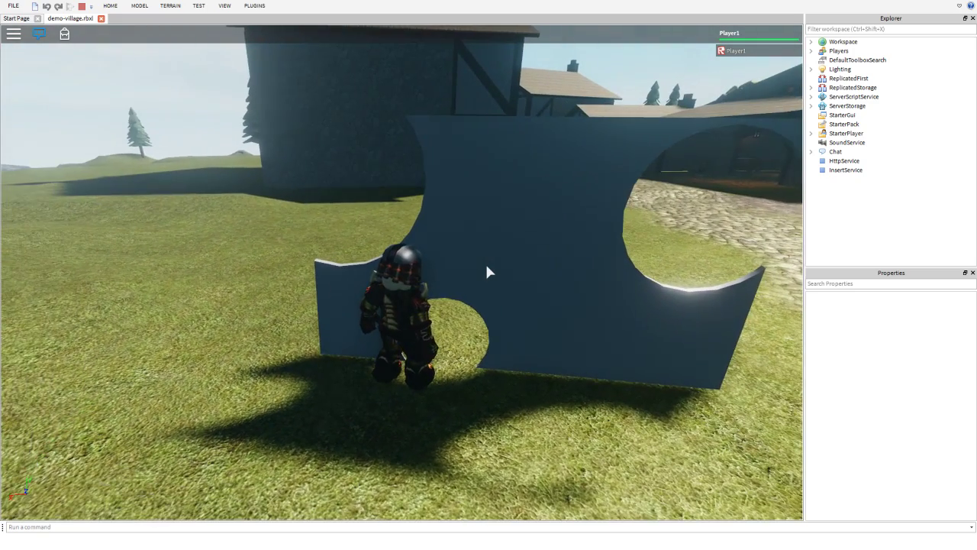
Jump the character onto the panel and over it, knocking it flat on the grass beside the road.
key(s)
key(d)
key(w)
key(space)
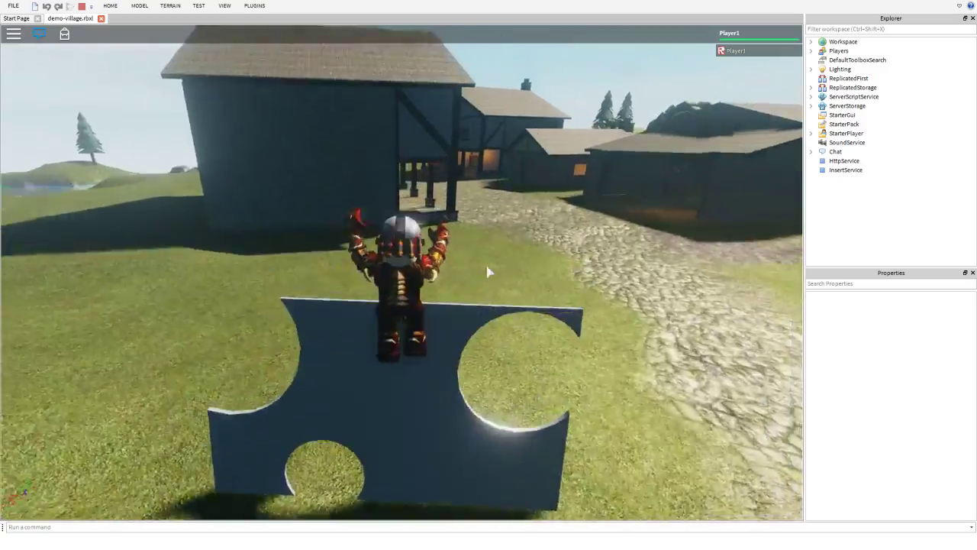
key(w)
key(d)
key(space)
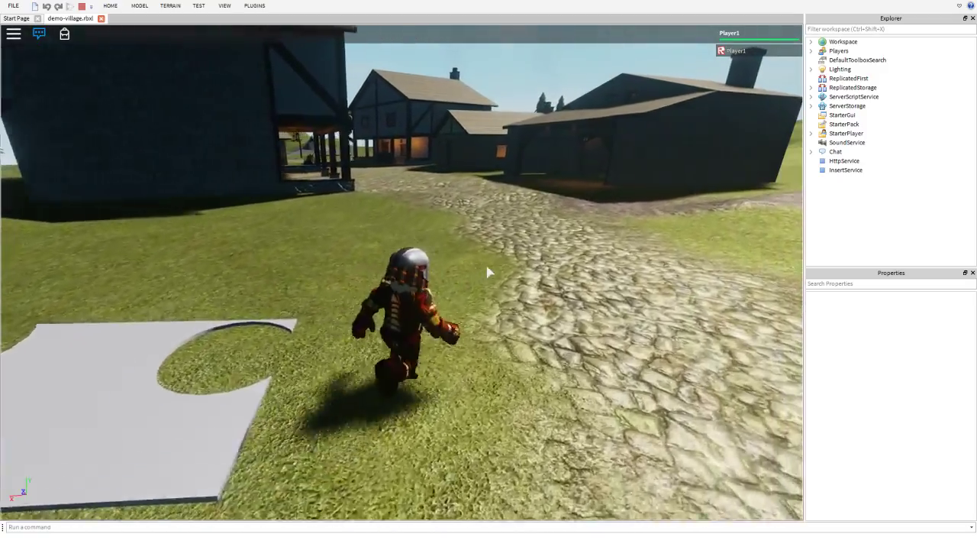
Walk the character along the cobbled road to the timber house's lantern-lit porch for a closer look.
key(w)
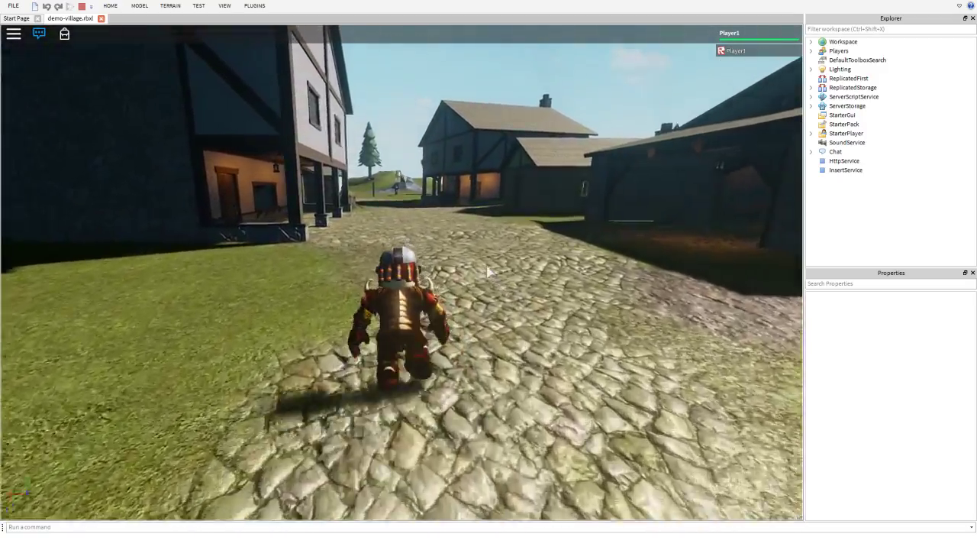
key(a)
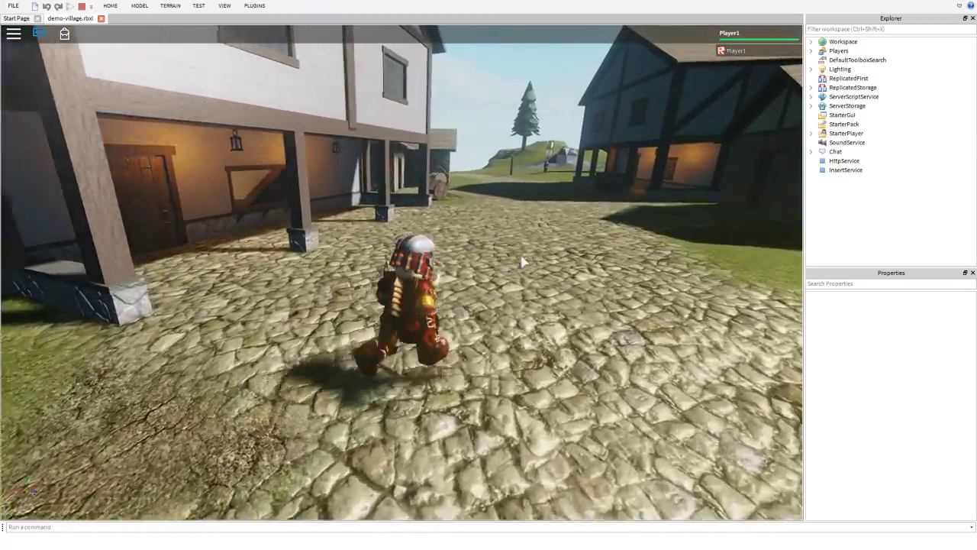
key(w)
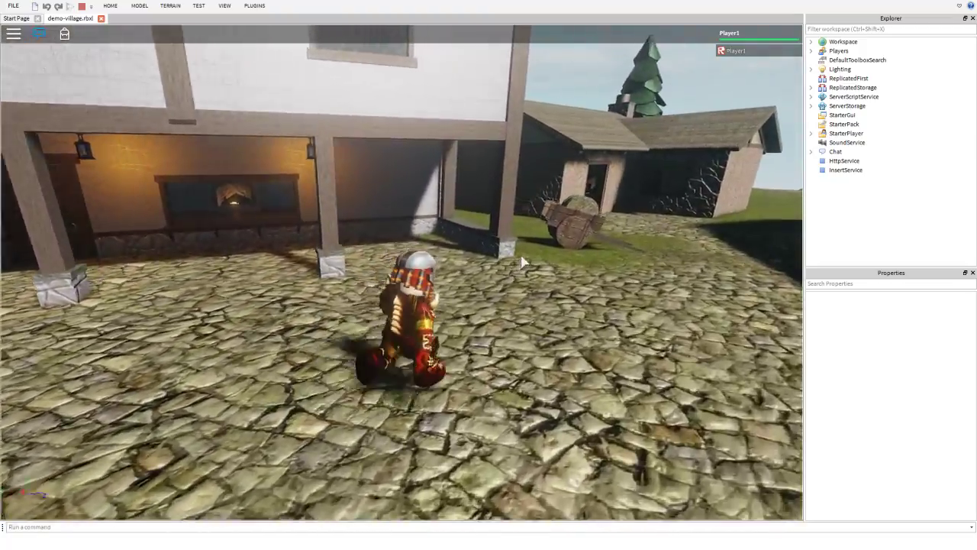
scroll(522, 261, up, 2)
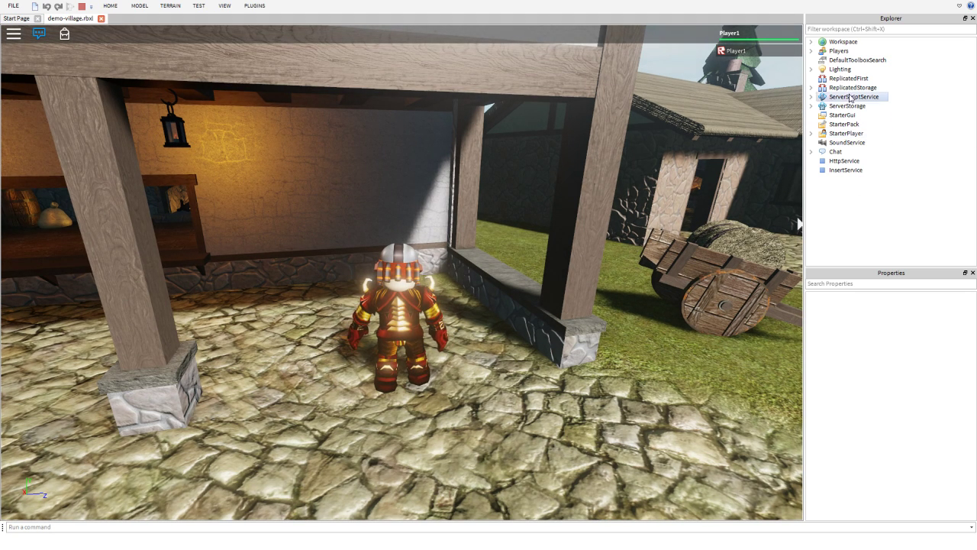
Inspect the Lighting service's properties and child objects, and deselect it.
click(835, 71)
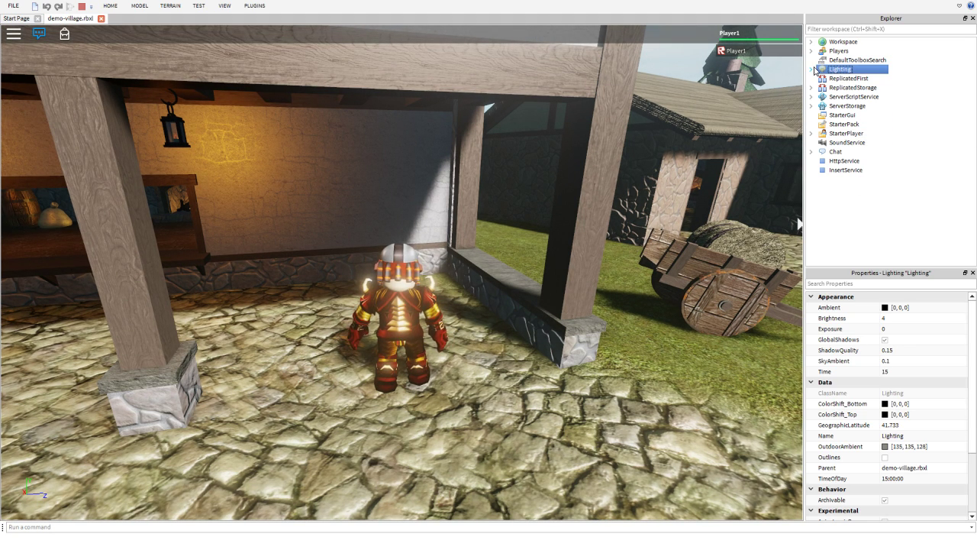
click(812, 70)
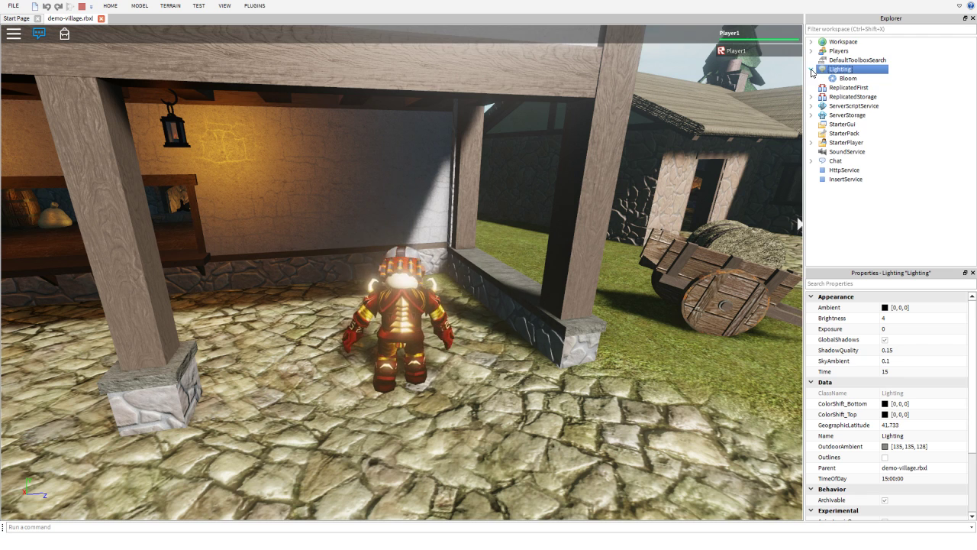
click(812, 70)
click(876, 223)
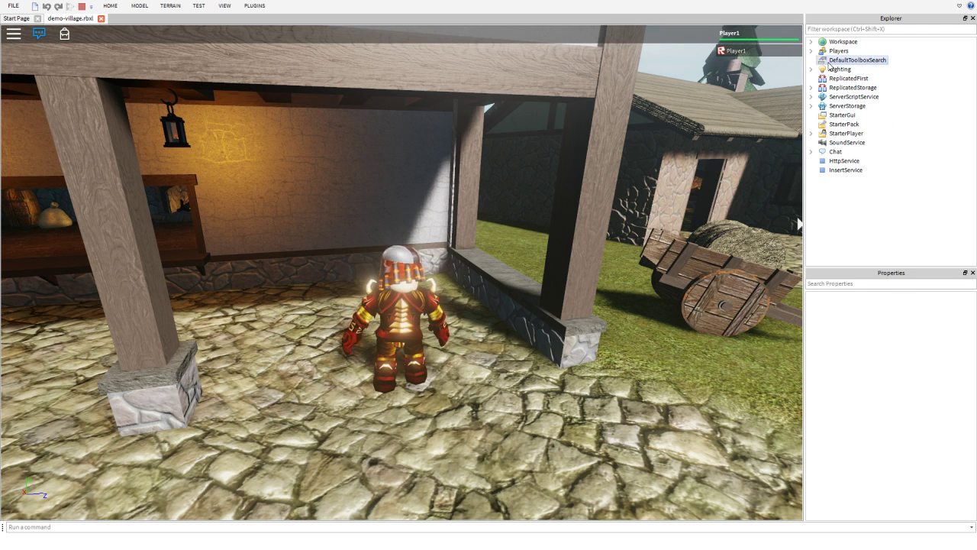
Preview the porch shadows with the Lighting Time at 13, and restore the Time to 15.
click(845, 71)
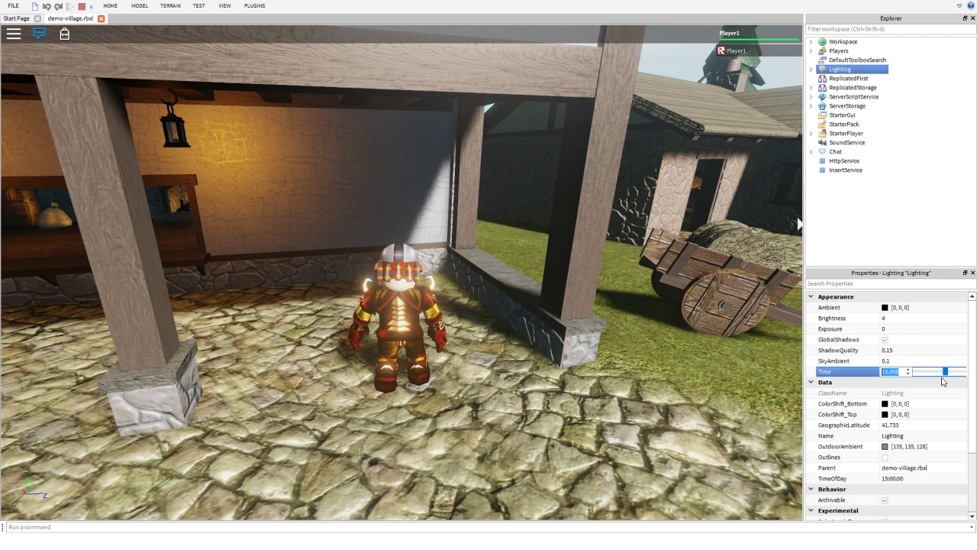
drag(946, 379, 943, 378)
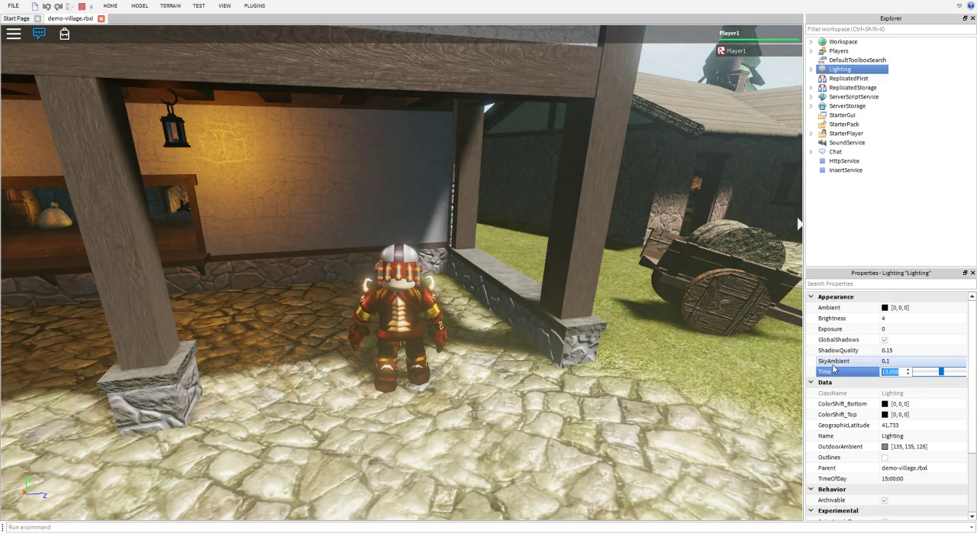
text(5)
key(BackSpace)
text(15)
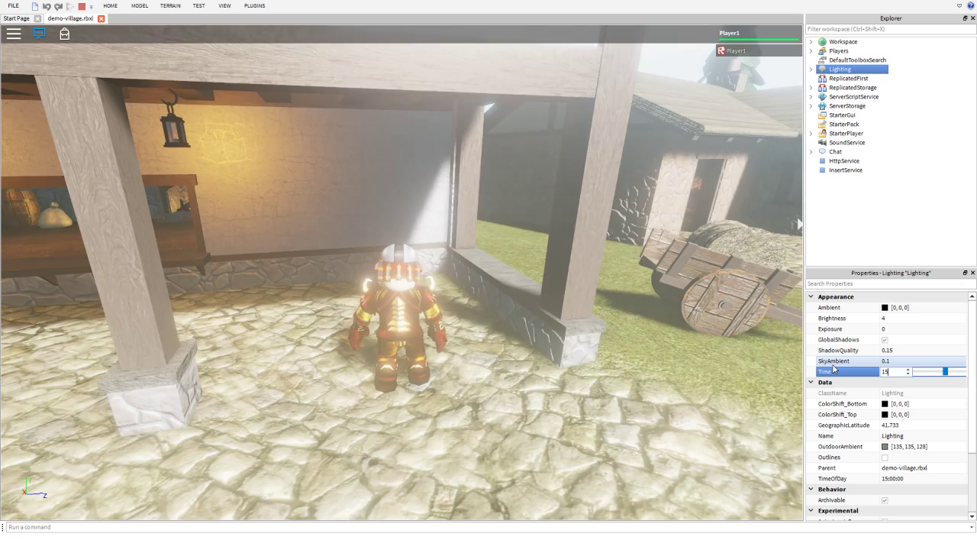
key(Return)
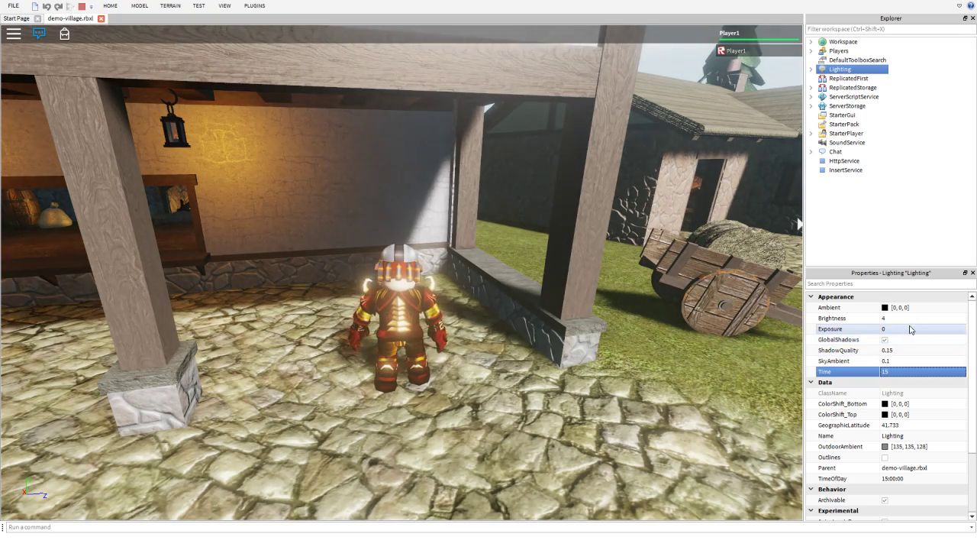
Try adjusting the Lighting Brightness and examine the porch's light and shadow up close.
click(909, 320)
mouse_move(935, 320)
mouse_down()
mouse_move(925, 320)
mouse_move(936, 324)
mouse_up()
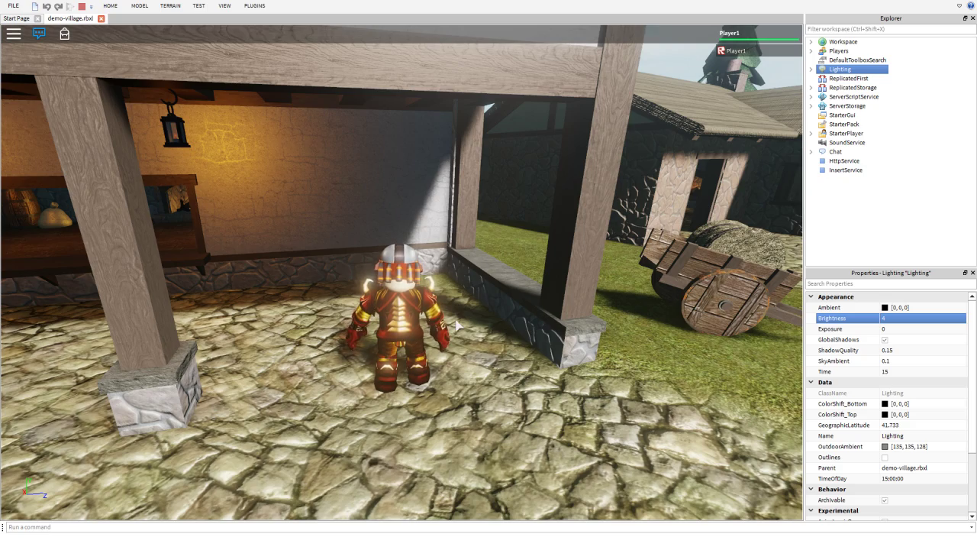
scroll(456, 325, down, 1)
scroll(456, 325, up, 3)
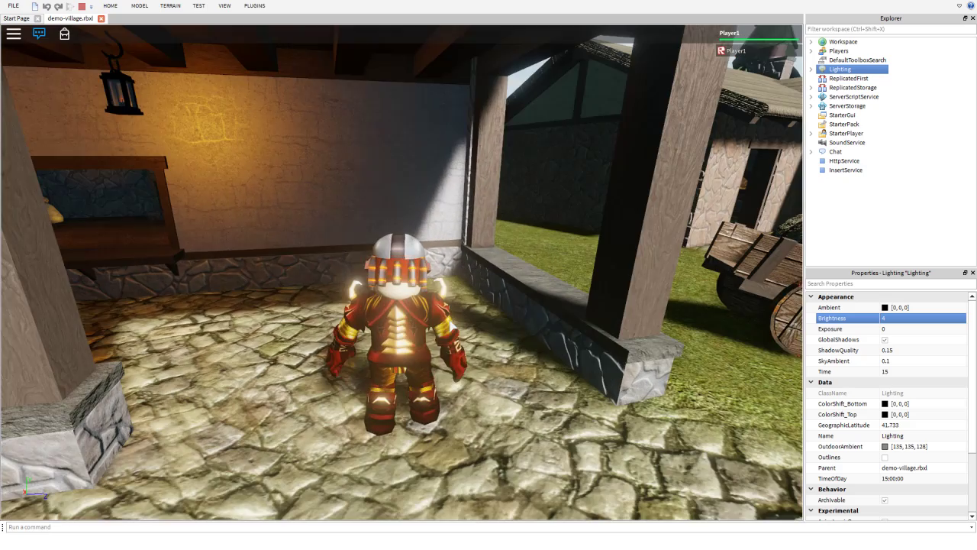
right_drag(441, 347, 441, 348)
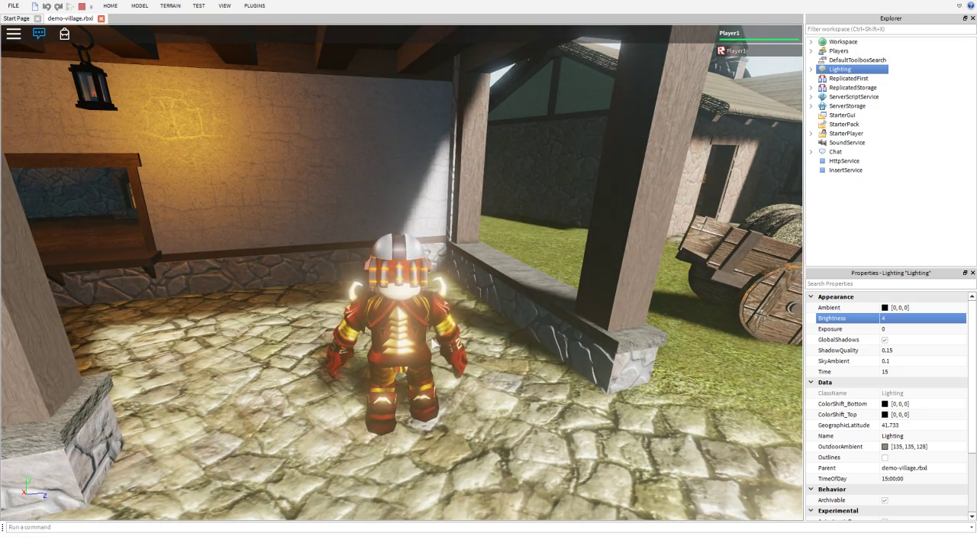
right_drag(457, 329, 456, 323)
Walk the character inside the house to examine the light from the stone fireplace and lanterns.
key(s)
key(a)
key(w)
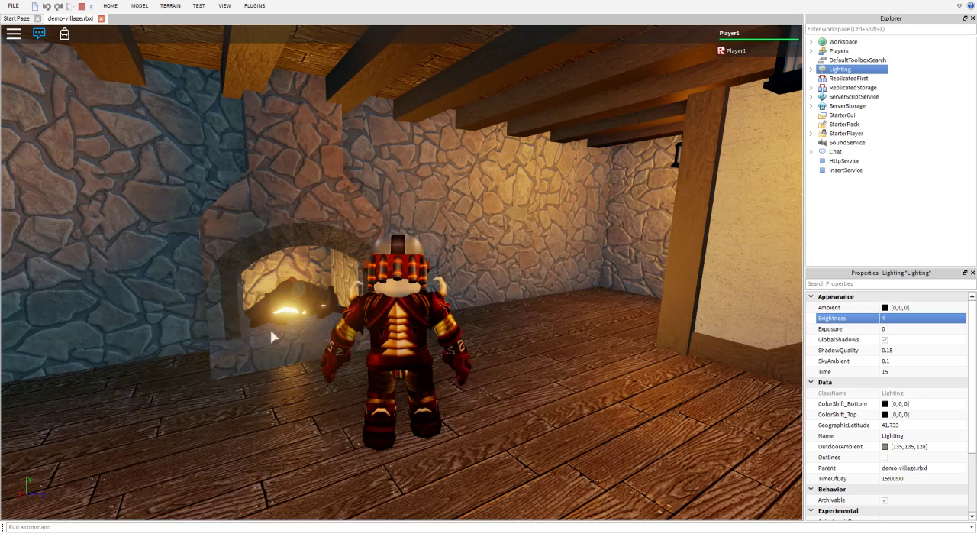
key(s)
key(s)
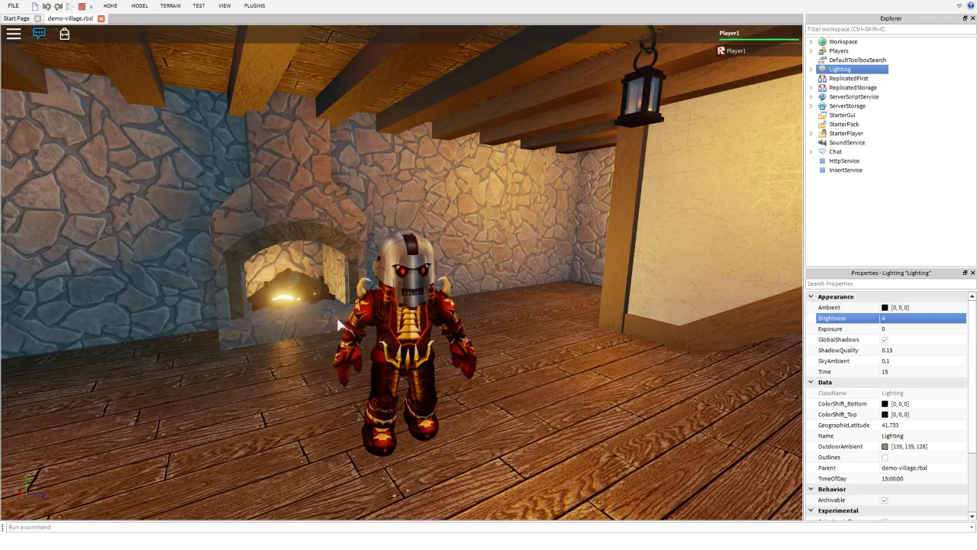
Climb the stairs to the upper corridor and examine the sunlight cast through the lattice window.
key(w)
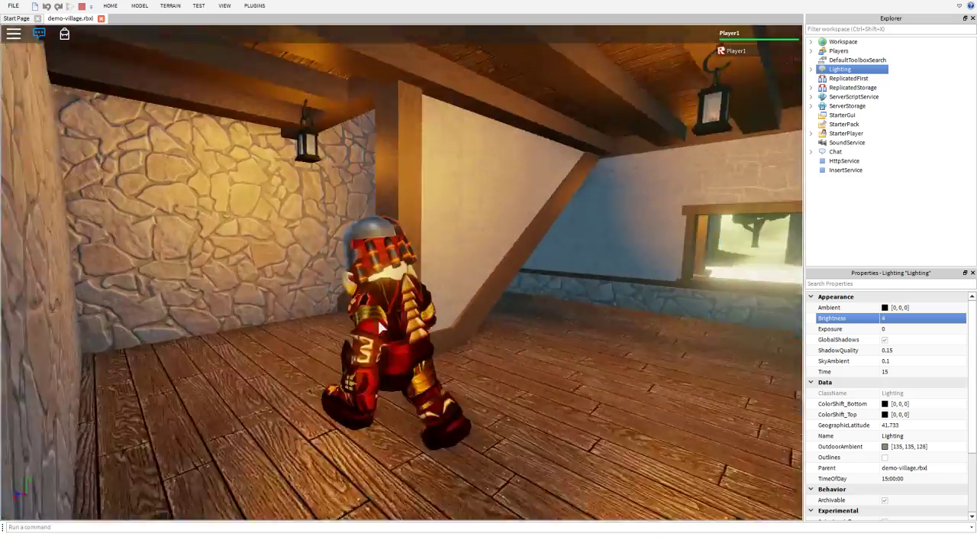
key(w)
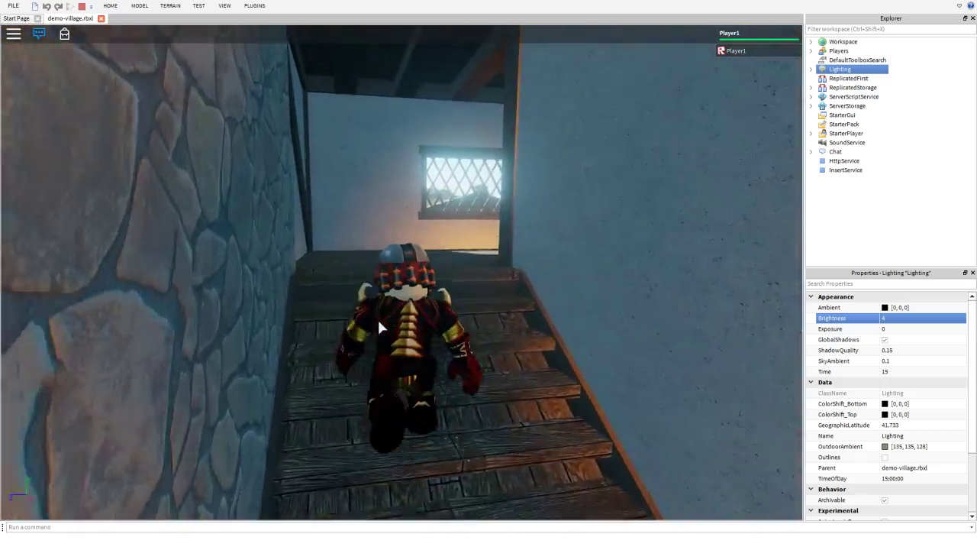
key(w)
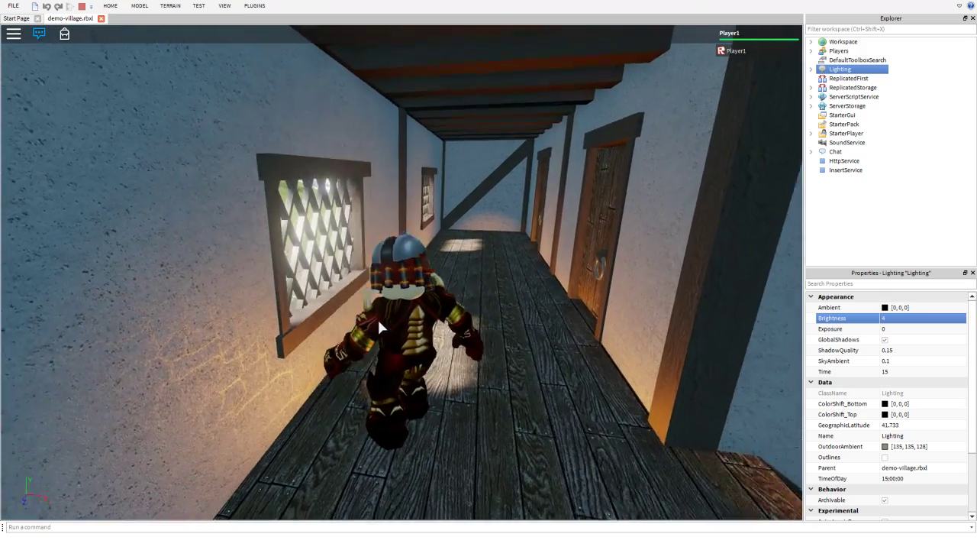
right_drag(379, 321, 379, 321)
key(Right)
key(Left)
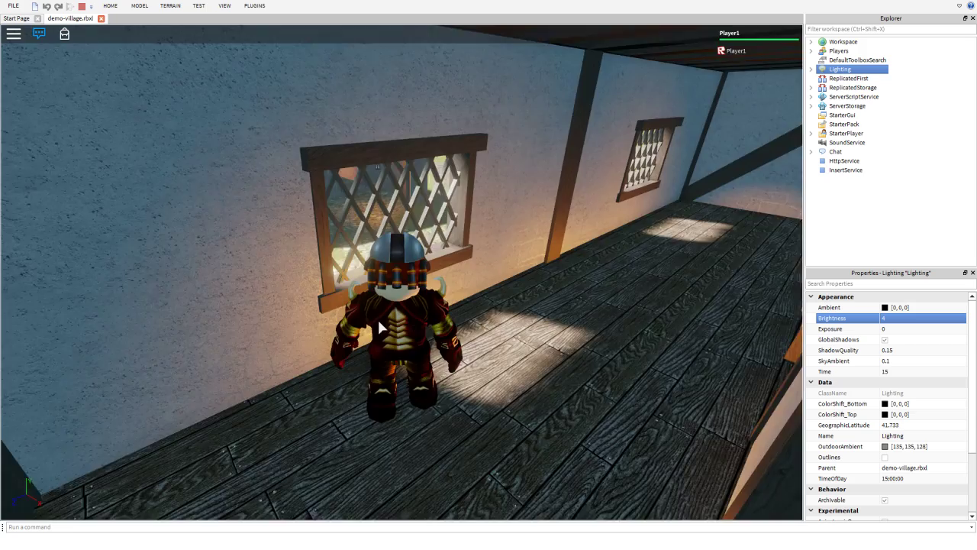
key(a)
key(d)
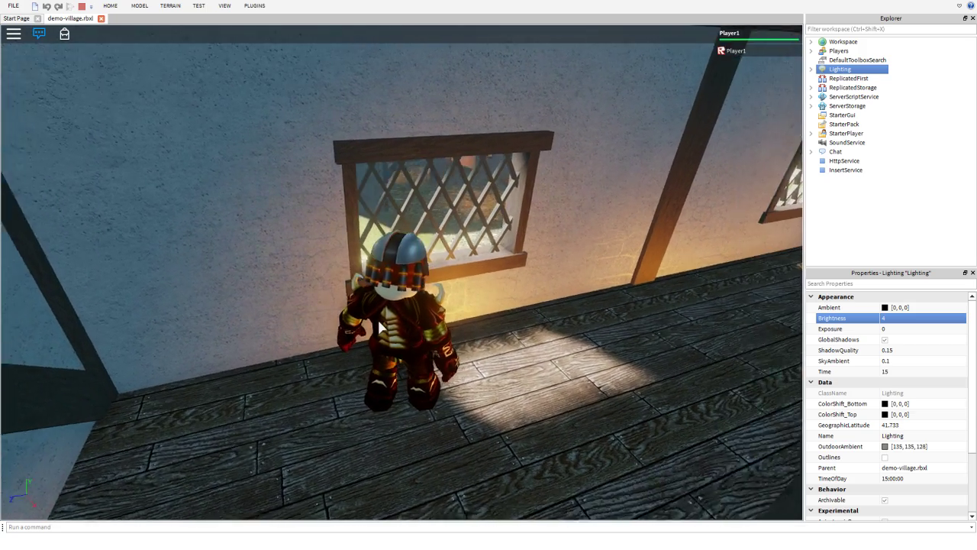
key(a)
key(Right)
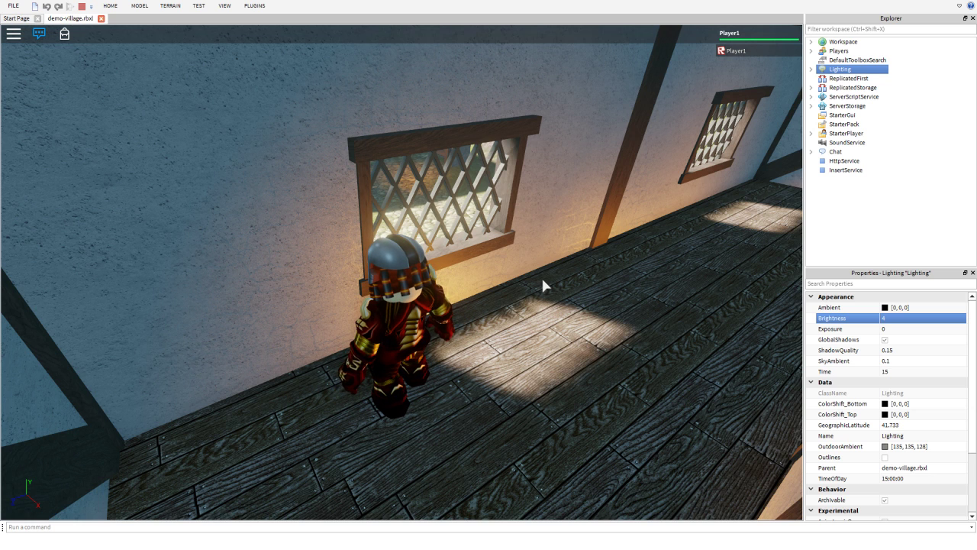
Look out through the lattice window in first person, and return to the third-person view of the corridor.
key(s)
key(w)
right_drag(556, 328, 558, 337)
scroll(559, 337, up, 5)
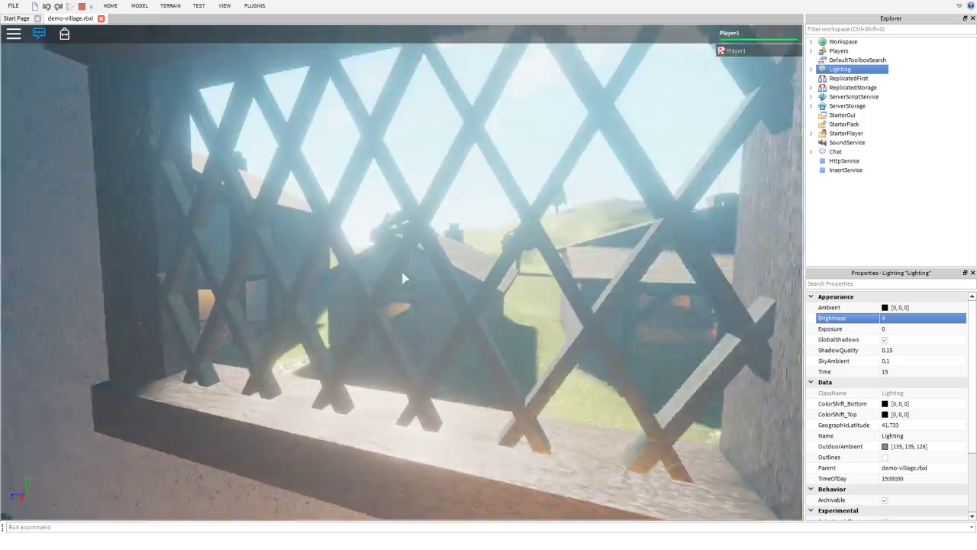
key(s)
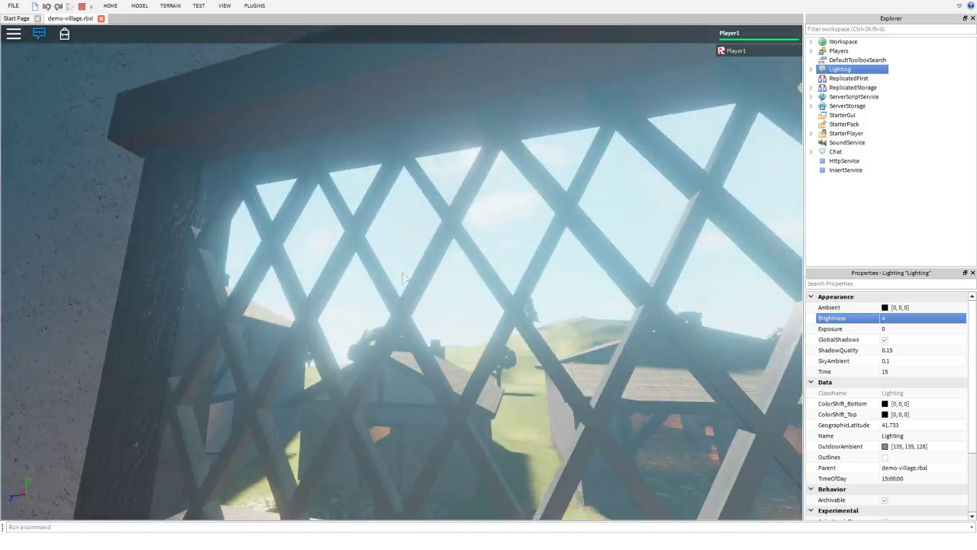
key(w)
scroll(401, 271, down, 2)
key(w)
right_drag(401, 271, 401, 272)
key(s)
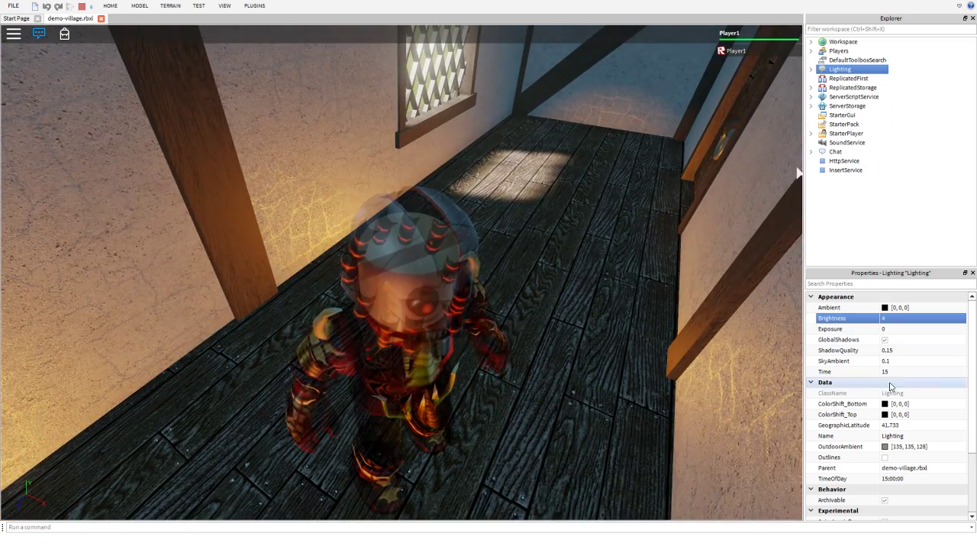
Set the Lighting Time to 16.75.
click(900, 373)
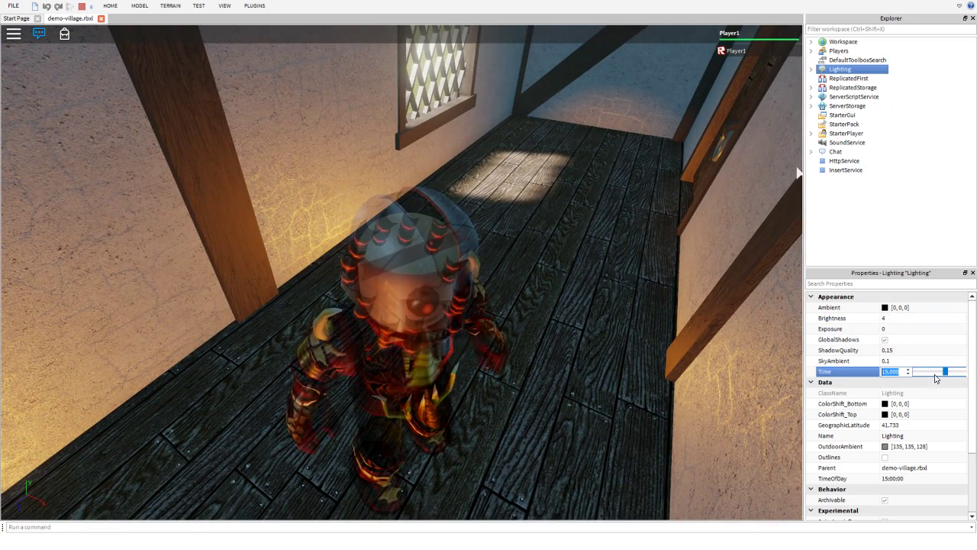
drag(947, 372, 950, 378)
right_drag(627, 270, 627, 268)
Walk the character out of the house and across the road into the open stone shed to examine its late-day lighting.
key(w)
key(s)
key(w)
key(w)
key(w)
key(w)
key(w)
key(a)
key(a)
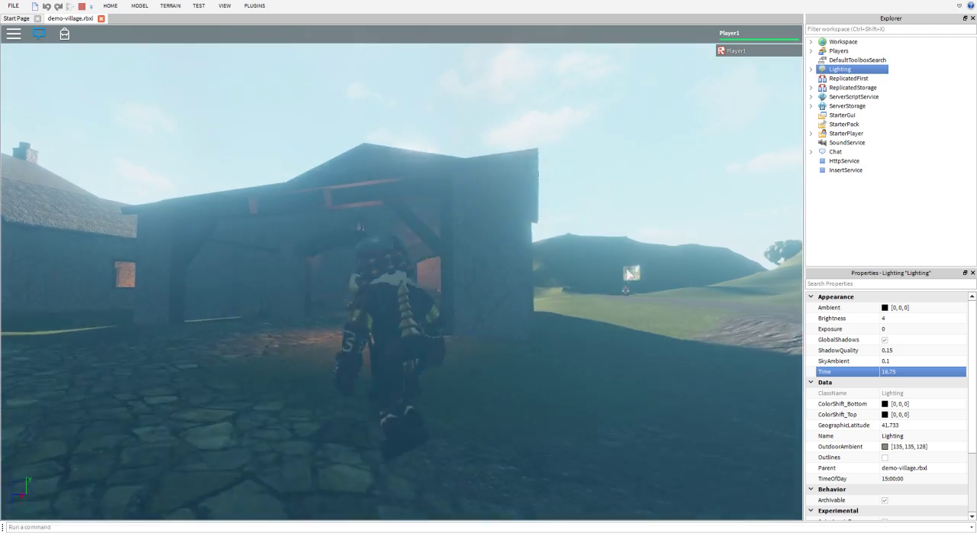
key(w)
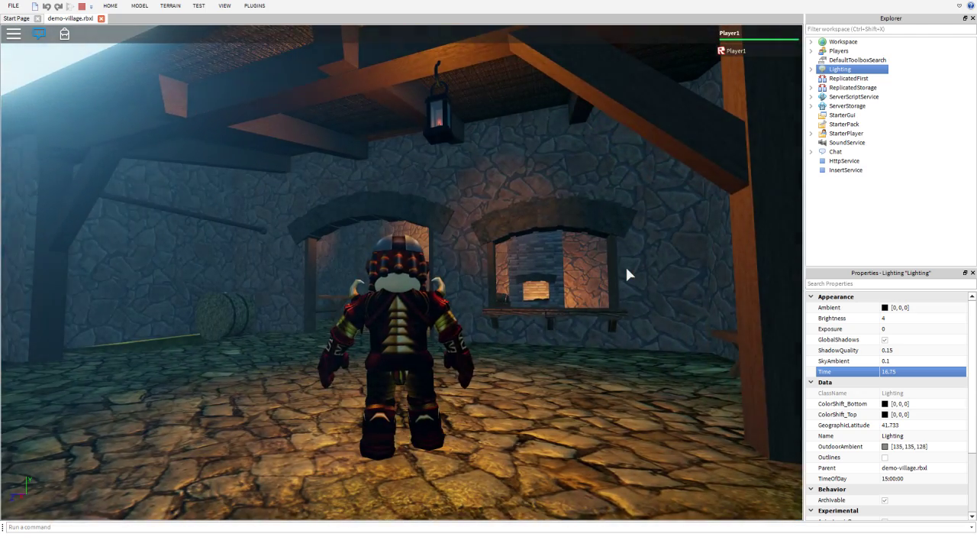
Close demo-village.rbxl, open demo-western.rbxl from the recent files and start play-testing it.
right_drag(627, 268, 627, 268)
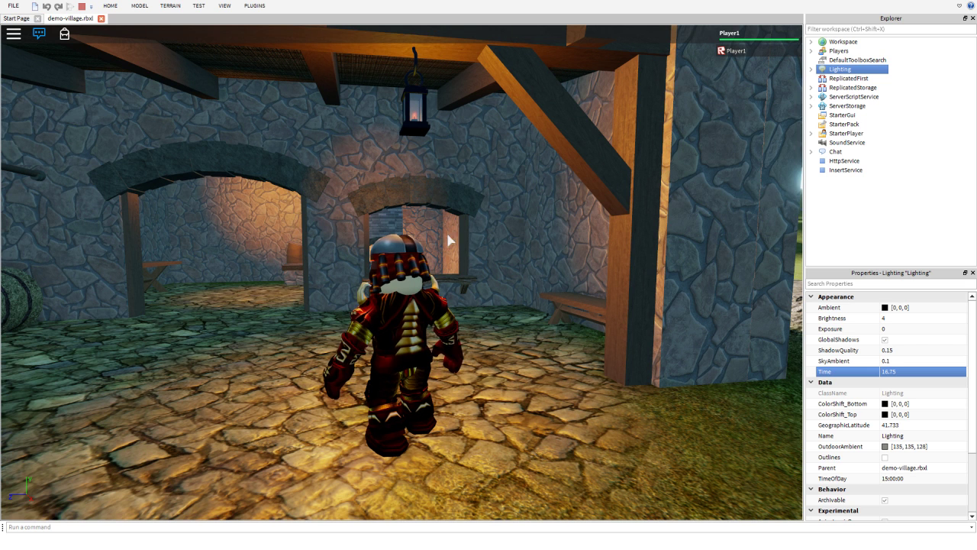
click(102, 19)
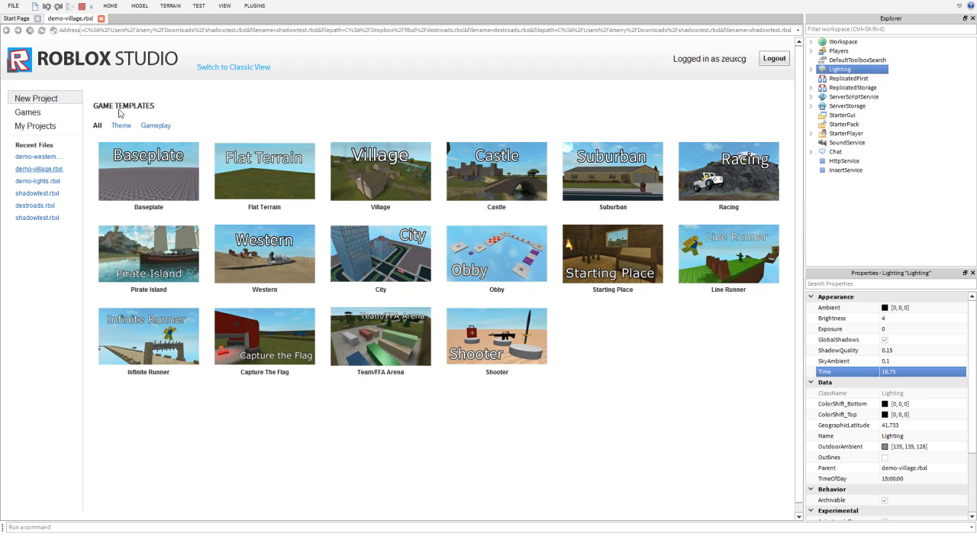
click(46, 157)
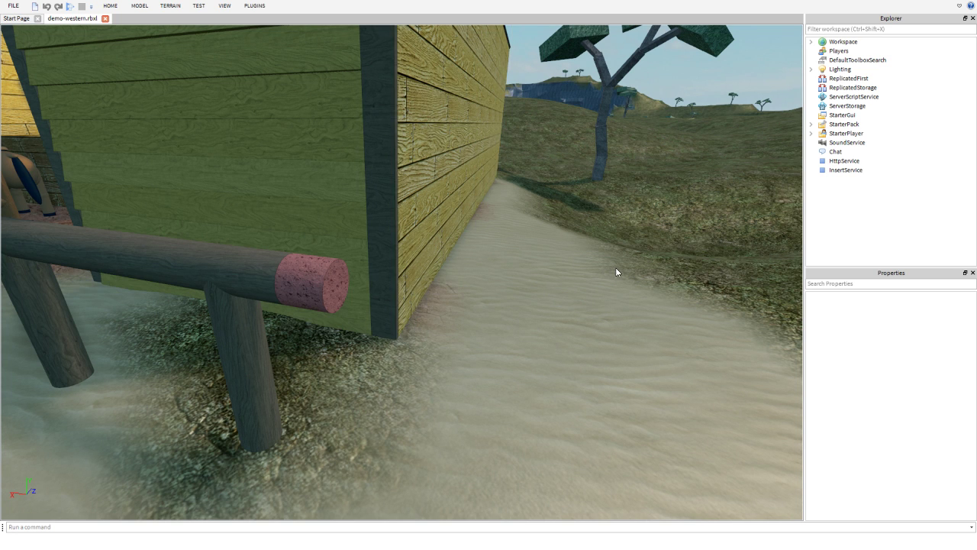
click(74, 8)
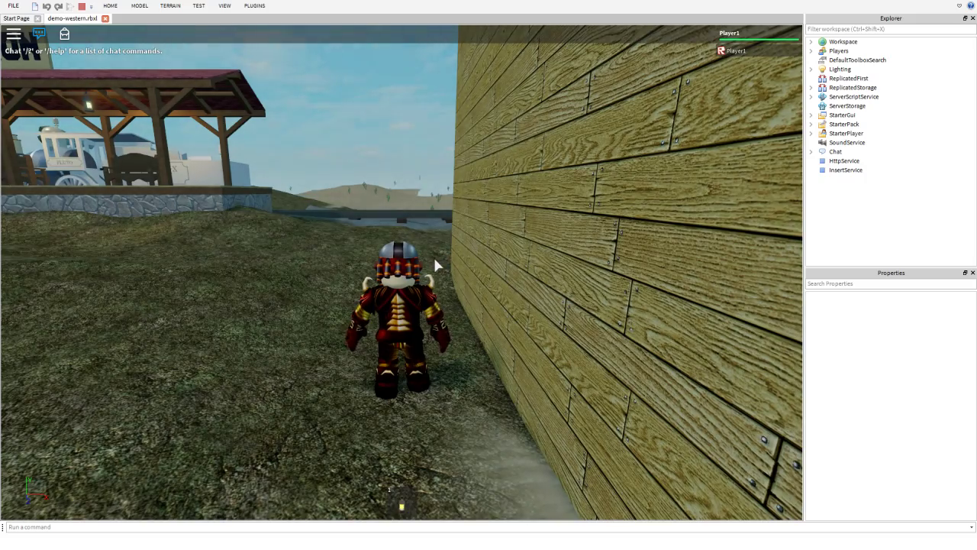
Walk the character across the grass near the station and turn the view back to the stable and saloon.
key(Left)
key(w)
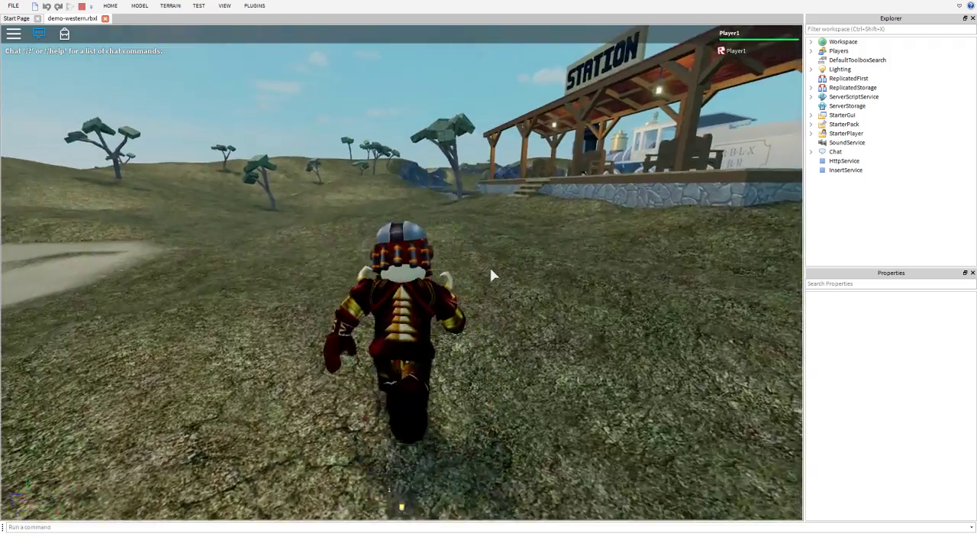
key(Left)
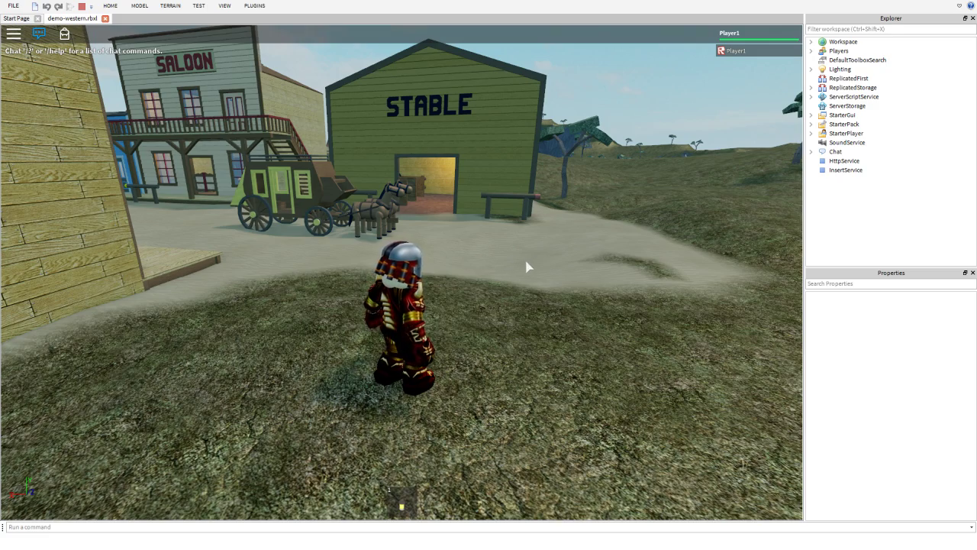
Walk the character past the stagecoach to the stable's hitching rail and examine the daylight shadows along the street.
key(w)
right_drag(546, 265, 545, 265)
key(w)
key(w)
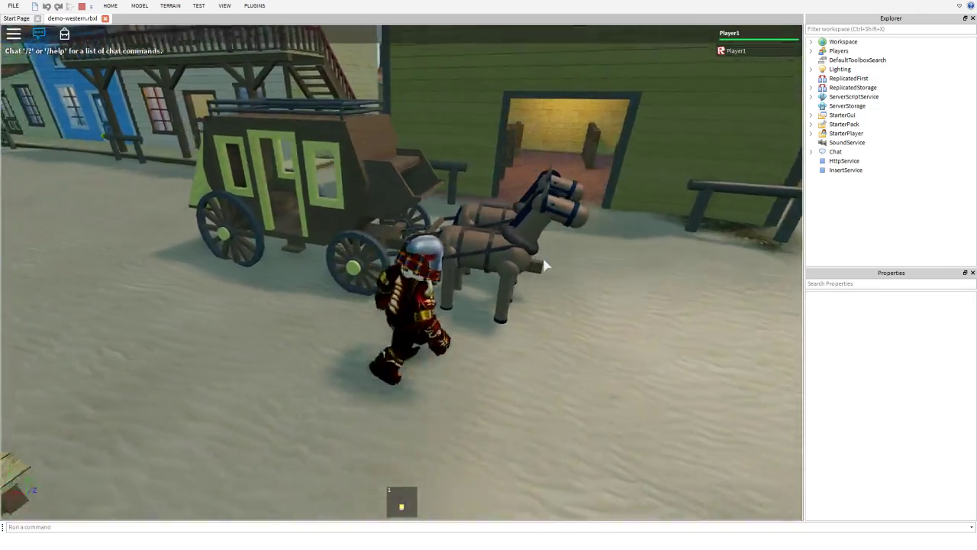
key(w)
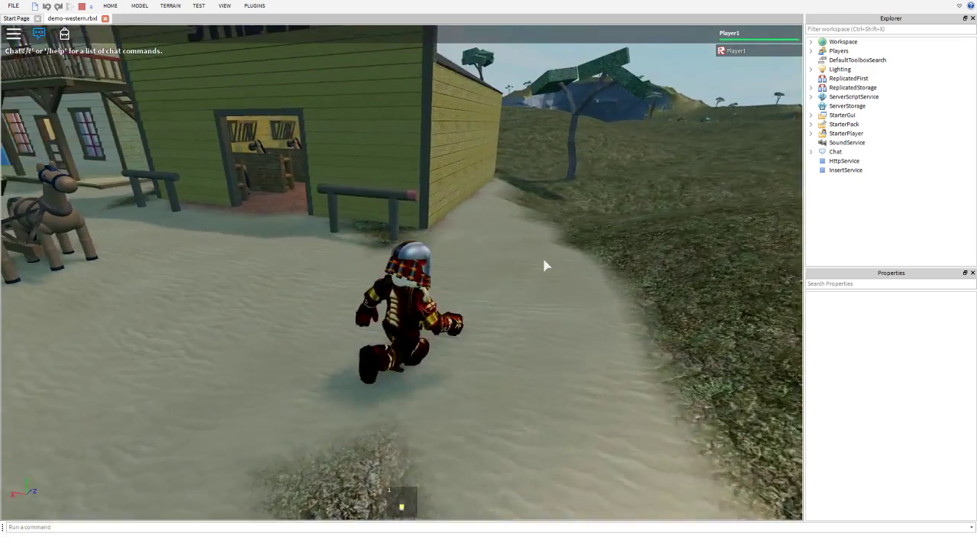
key(w)
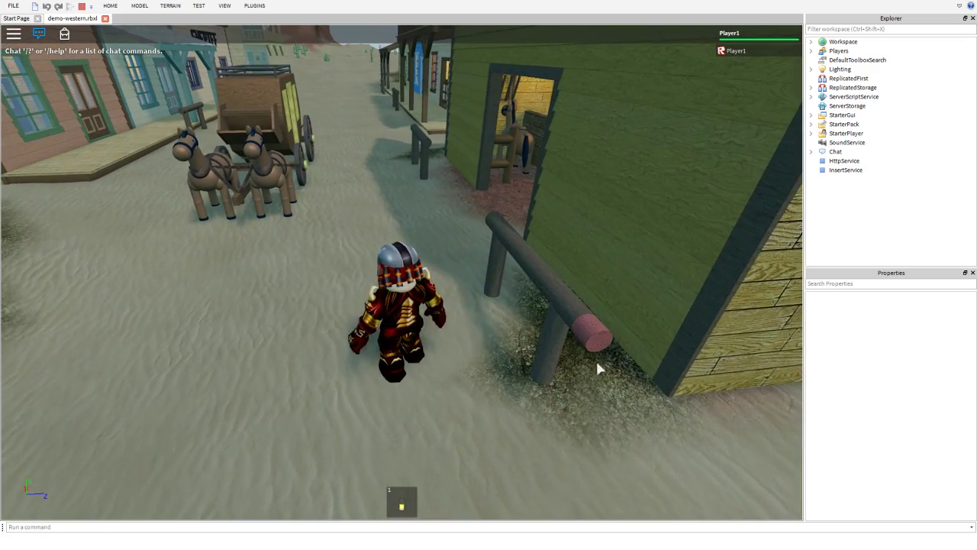
key(s)
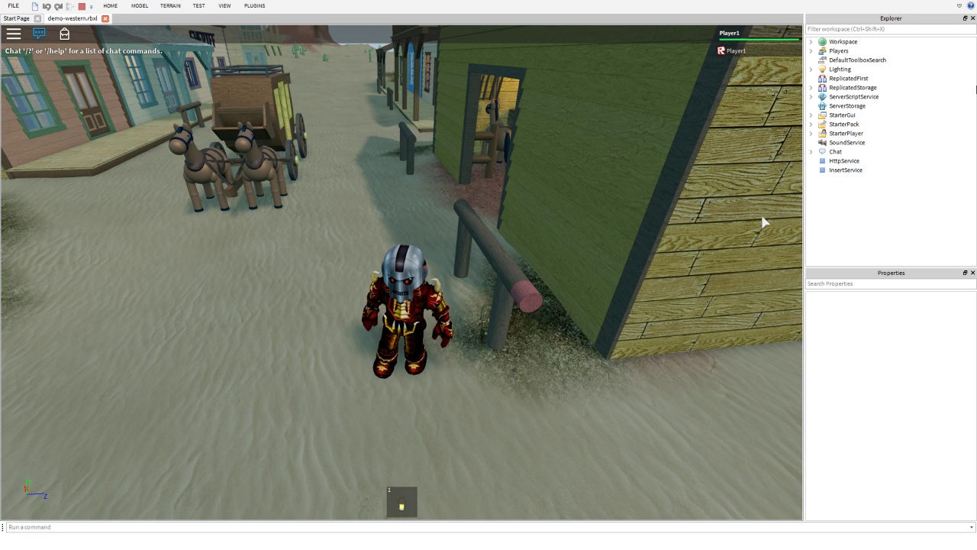
Close the Explorer and Properties panels to enlarge the game view.
click(973, 19)
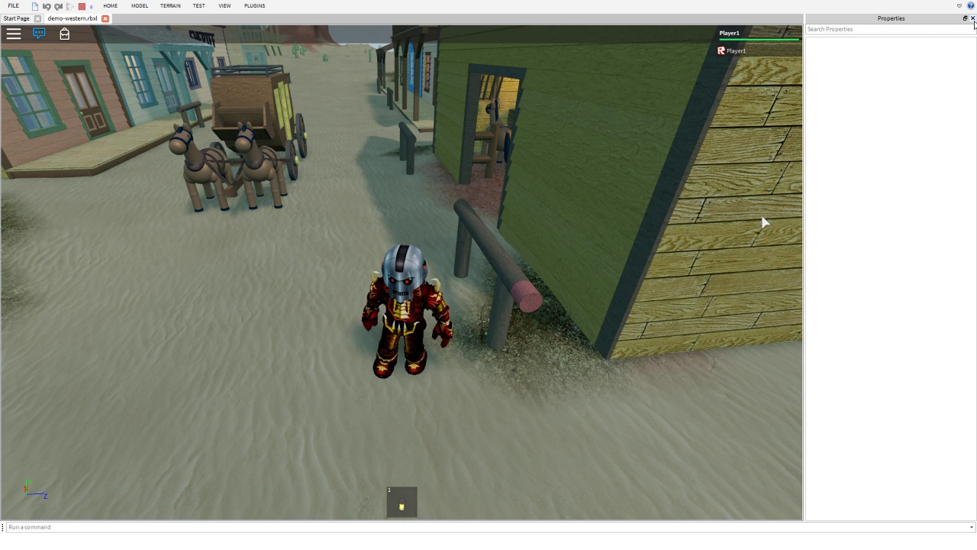
click(974, 19)
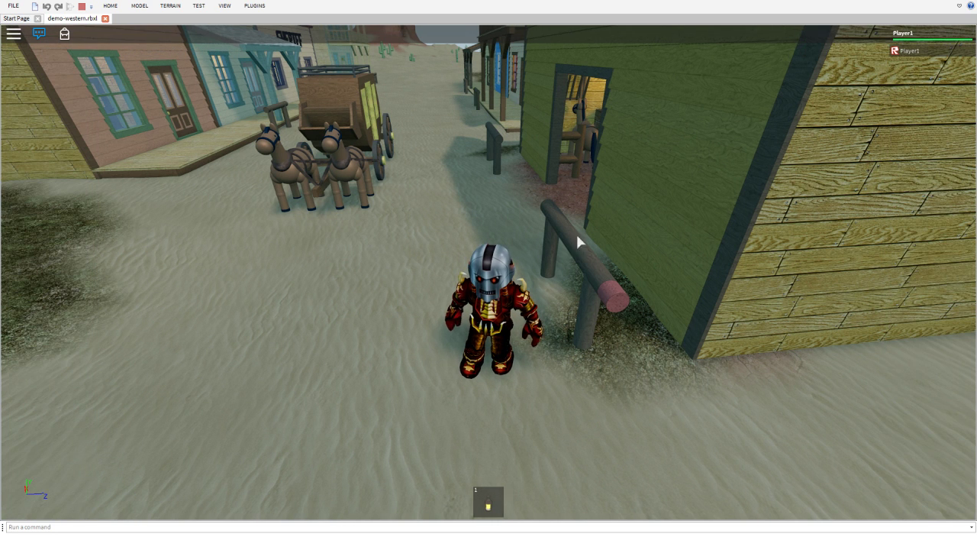
click(622, 301)
Move the character about near the stable's hitching rail and examine how the street lighting changes with the time of day.
right_drag(715, 288, 691, 275)
key(d)
key(w)
key(a)
key(d)
key(w)
key(a)
key(a)
key(w)
key(d)
key(d)
key(w)
click(600, 296)
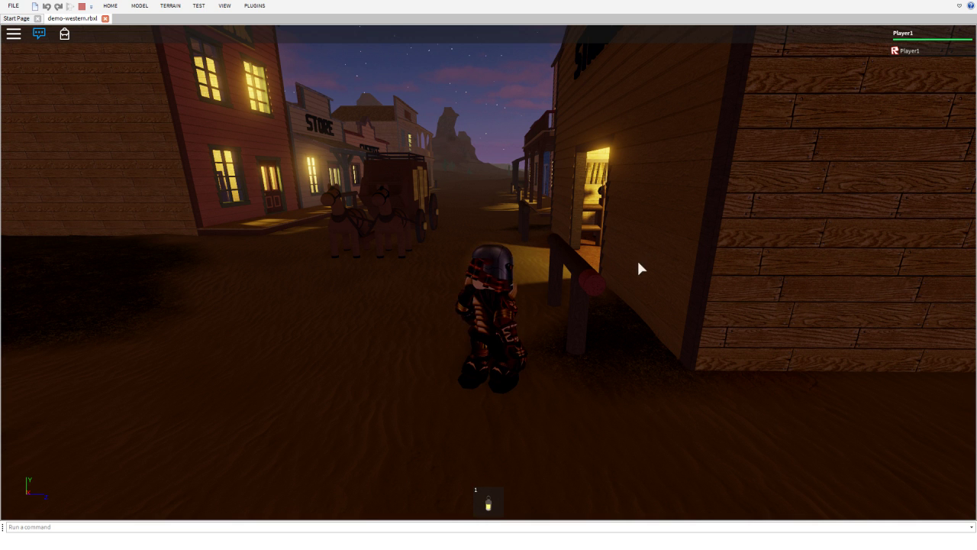
Walk the character toward the stable entrance and examine the light spilling through the doorway at night.
key(w)
right_drag(643, 266, 643, 266)
key(a)
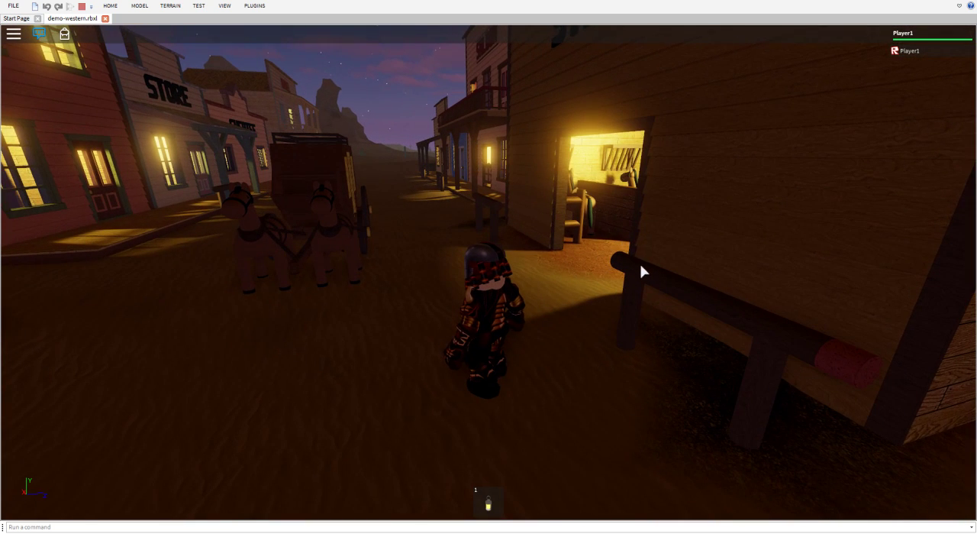
right_drag(660, 222, 667, 221)
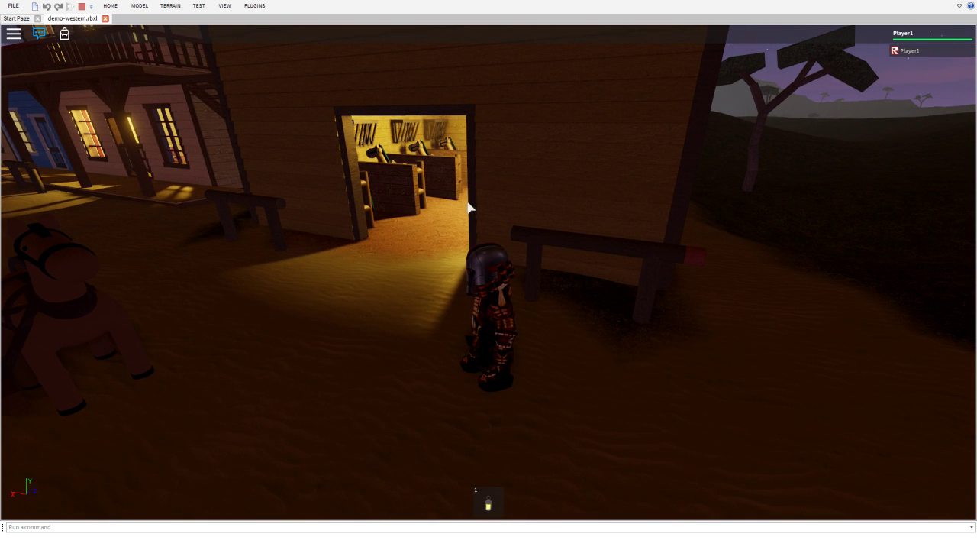
right_drag(470, 190, 471, 194)
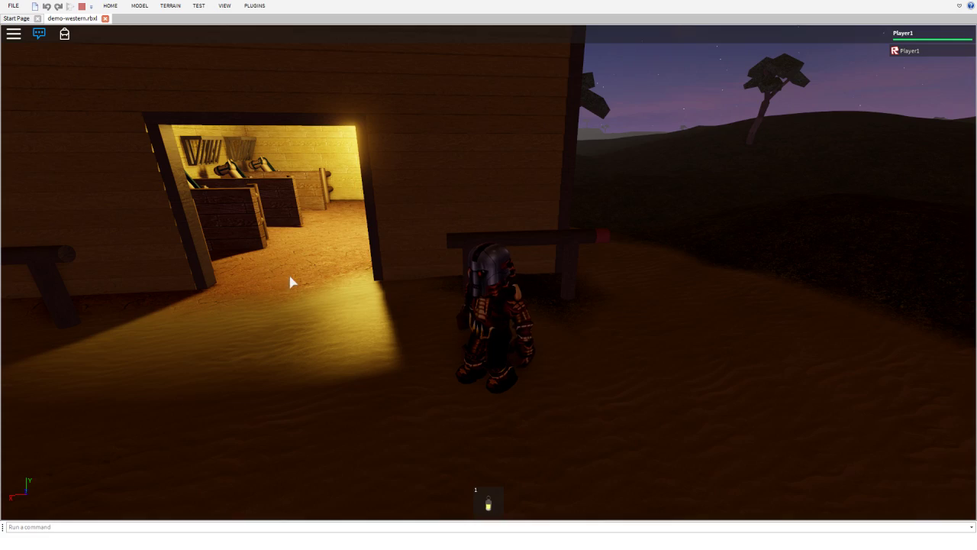
Walk the character through the lit doorway into the stable.
key(a)
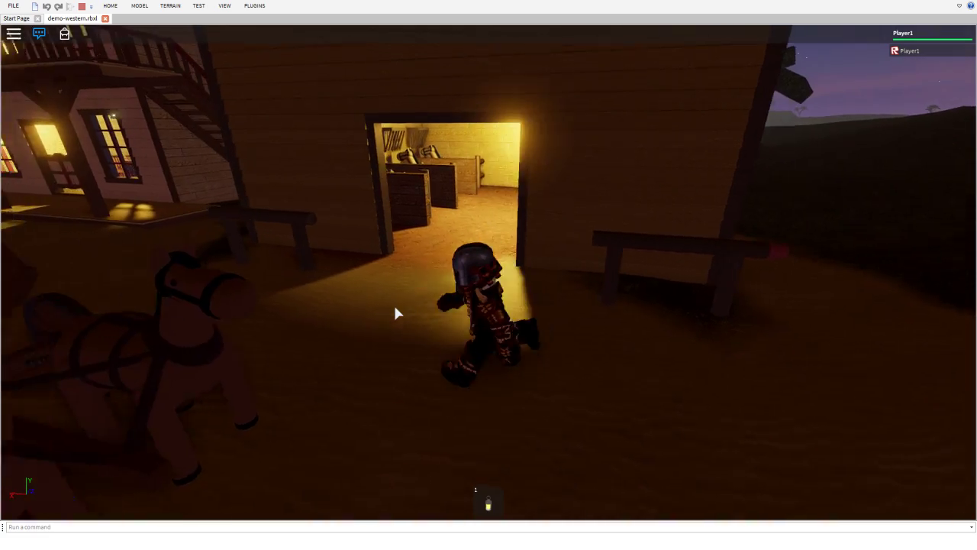
key(w)
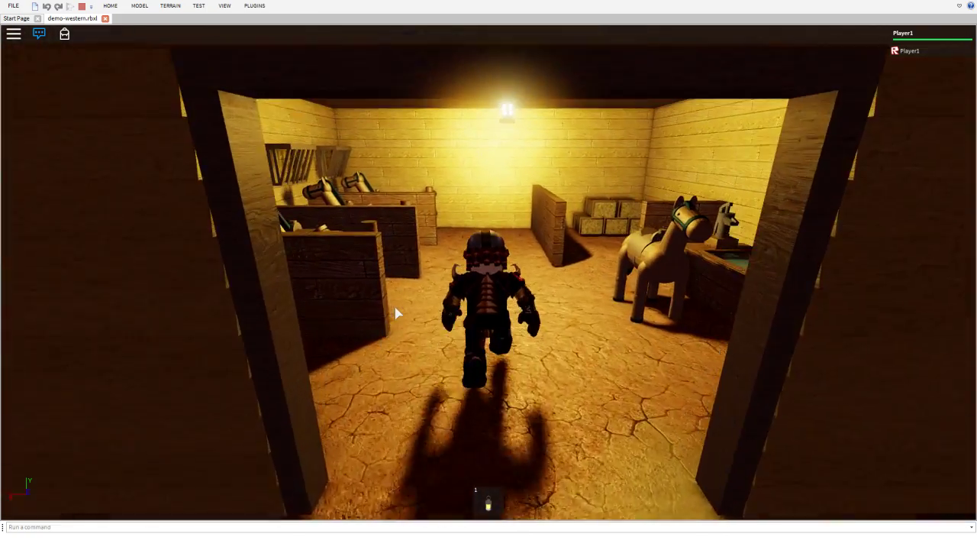
key(w)
Walk the character back and forth between the stalls and examine the shadows cast by the hanging lantern.
key(s)
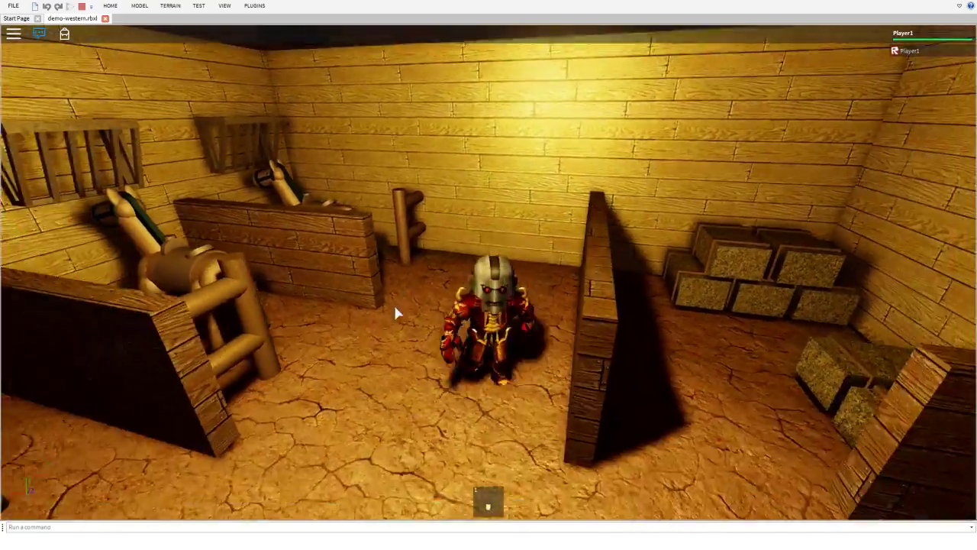
key(s)
key(w)
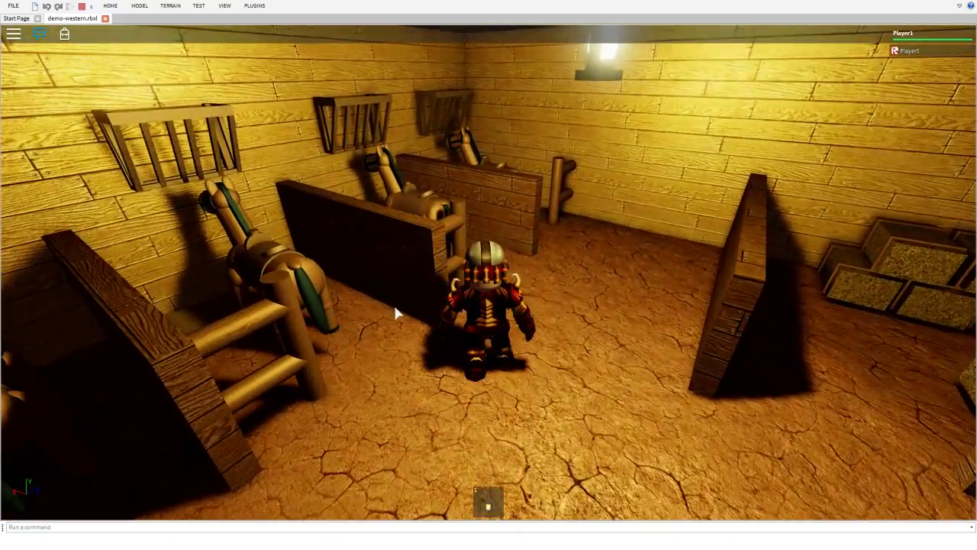
key(s)
key(d)
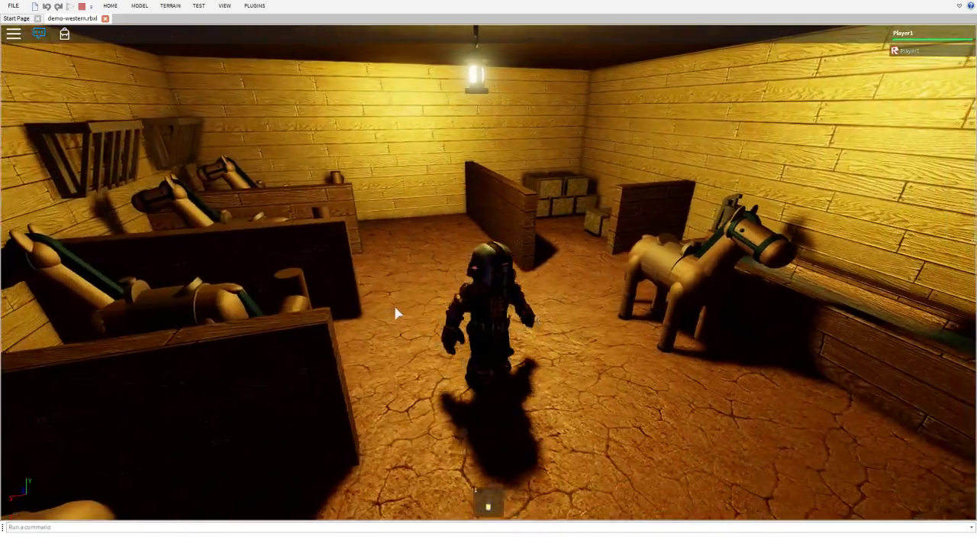
key(s)
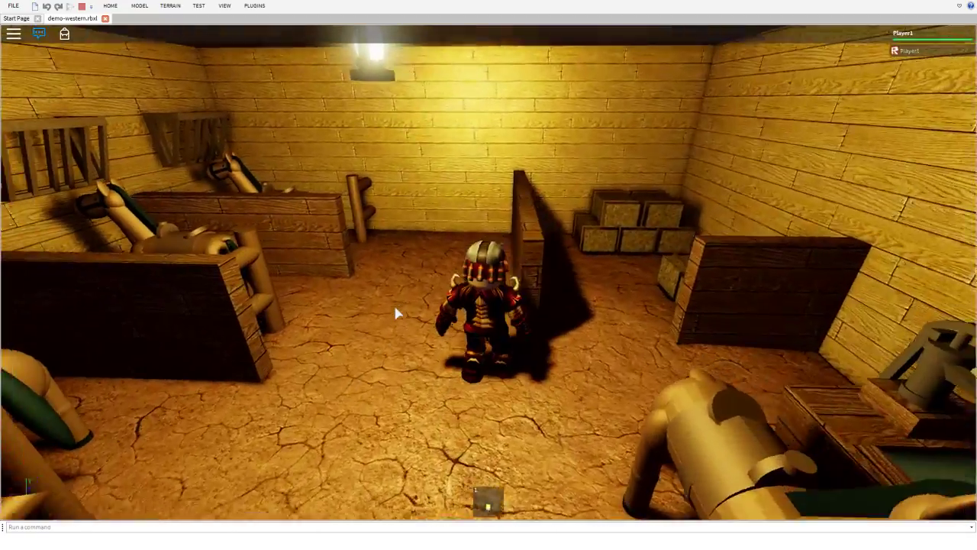
key(a)
key(d)
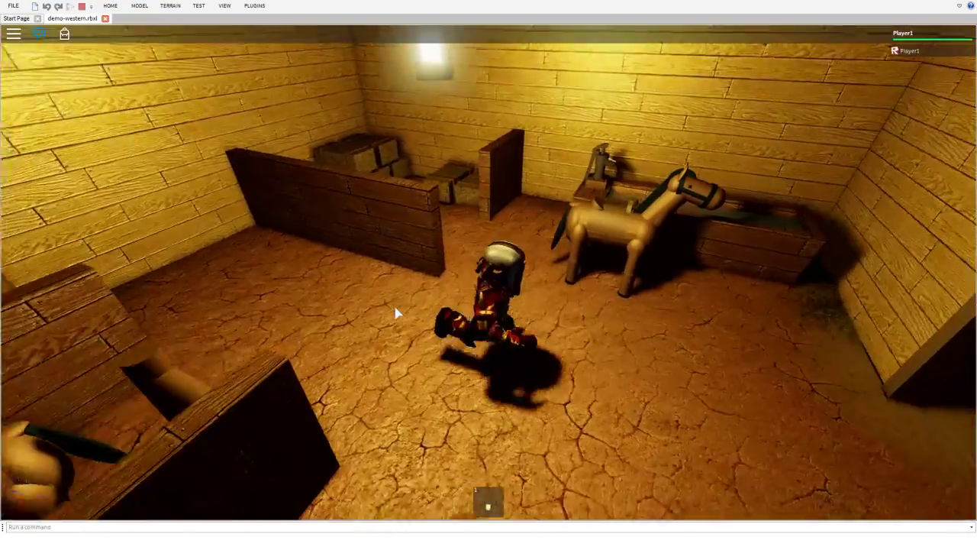
key(s)
Rotate the view around the character to examine the lighting on the stable's horses, partitions and walls.
key(Left)
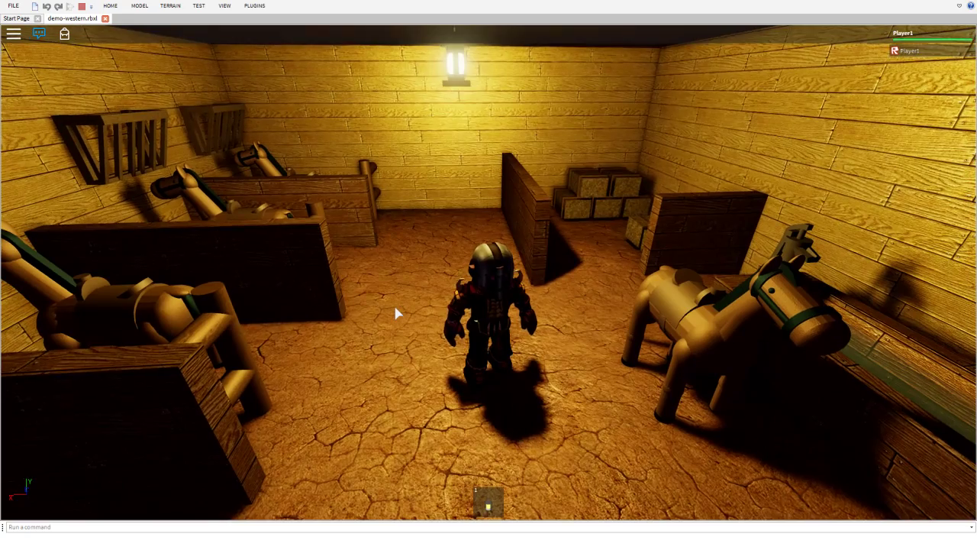
key(Left)
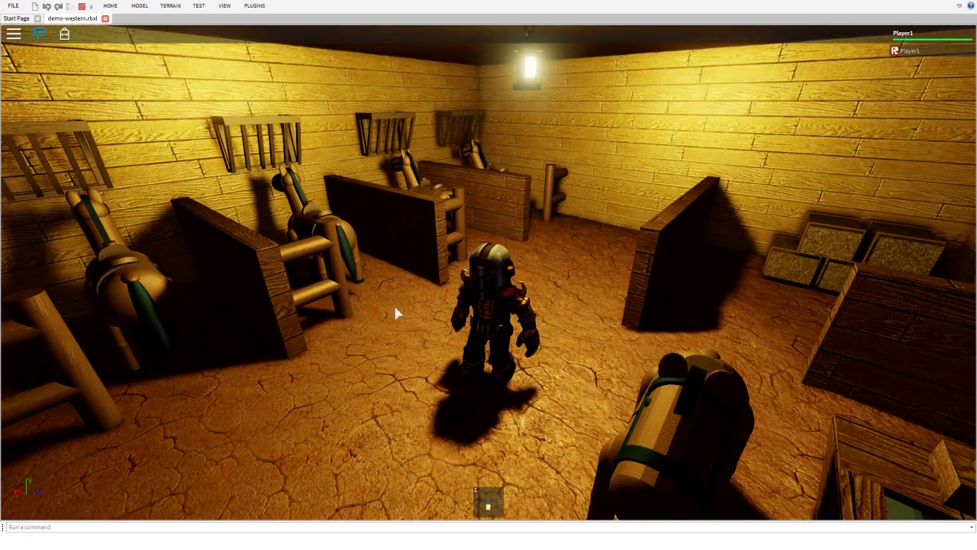
key(Left)
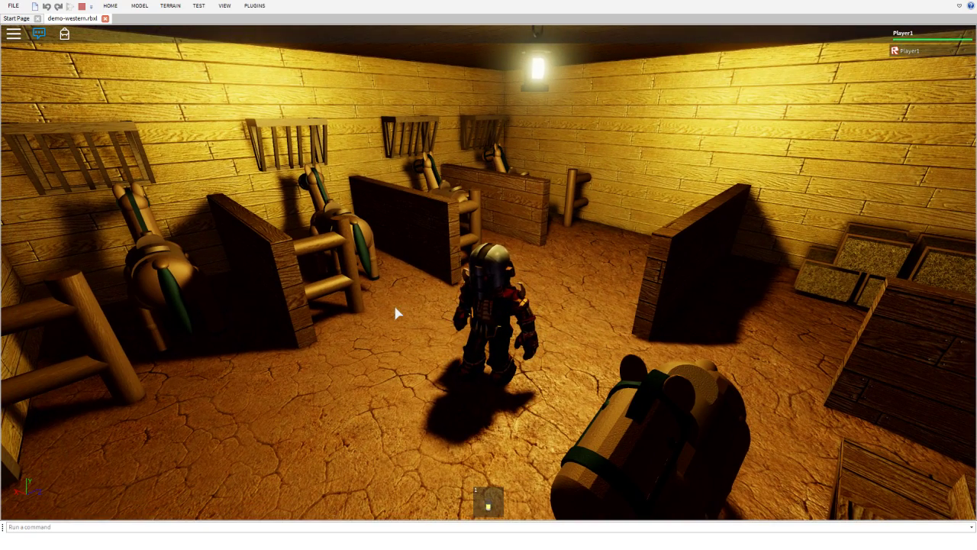
key(Left)
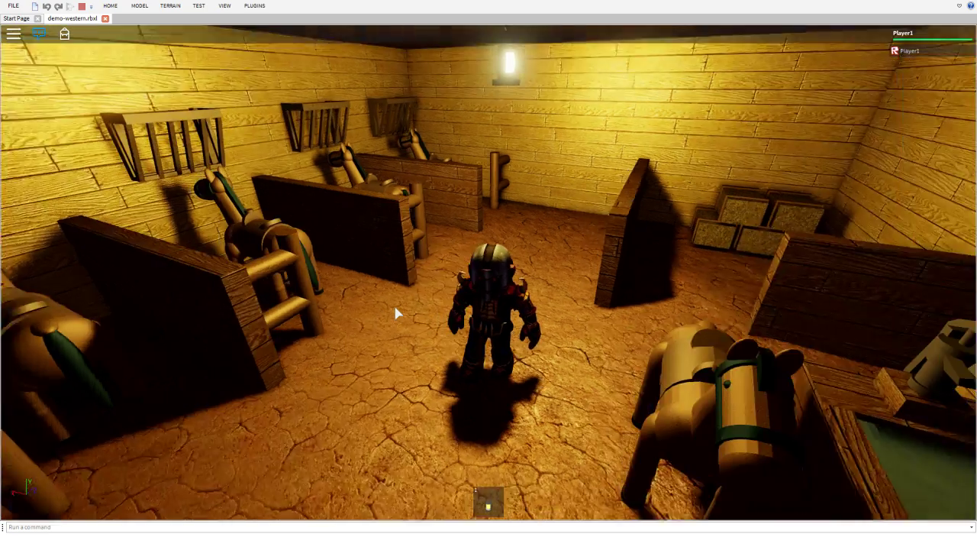
key(Right)
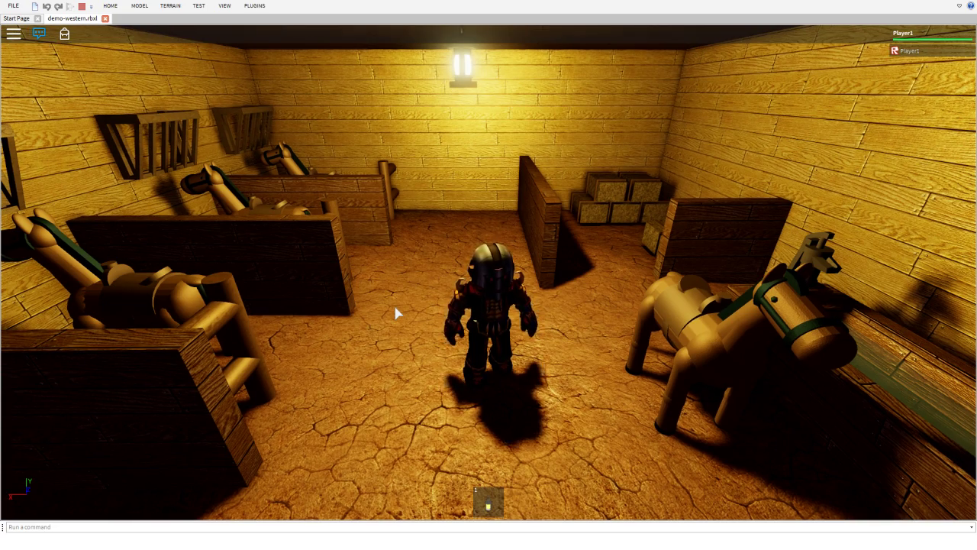
Equip the lantern tool and carry it around the stable floor to examine its moving light and shadows.
key(a)
key(w)
key(1)
key(s)
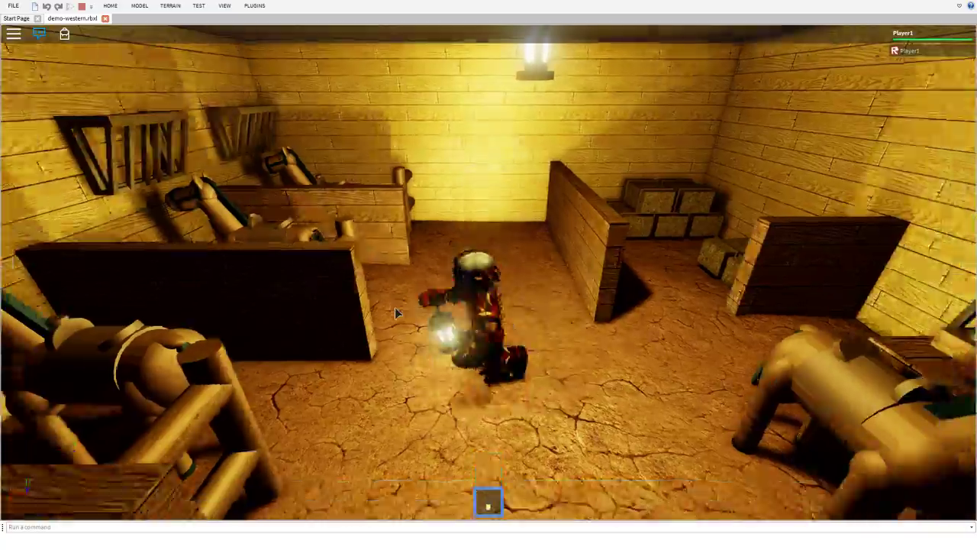
key(d)
key(w)
key(a)
key(s)
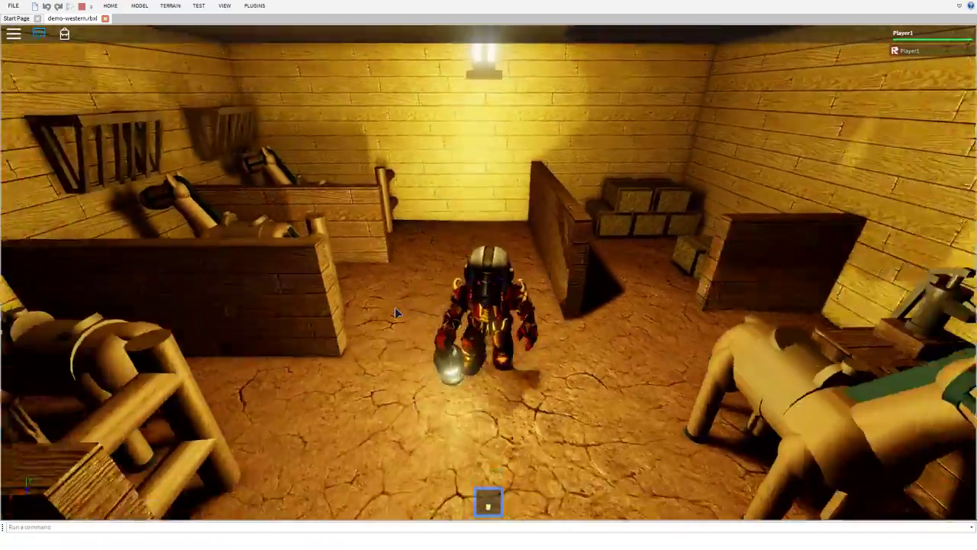
key(d)
key(w)
key(a)
key(d)
key(s)
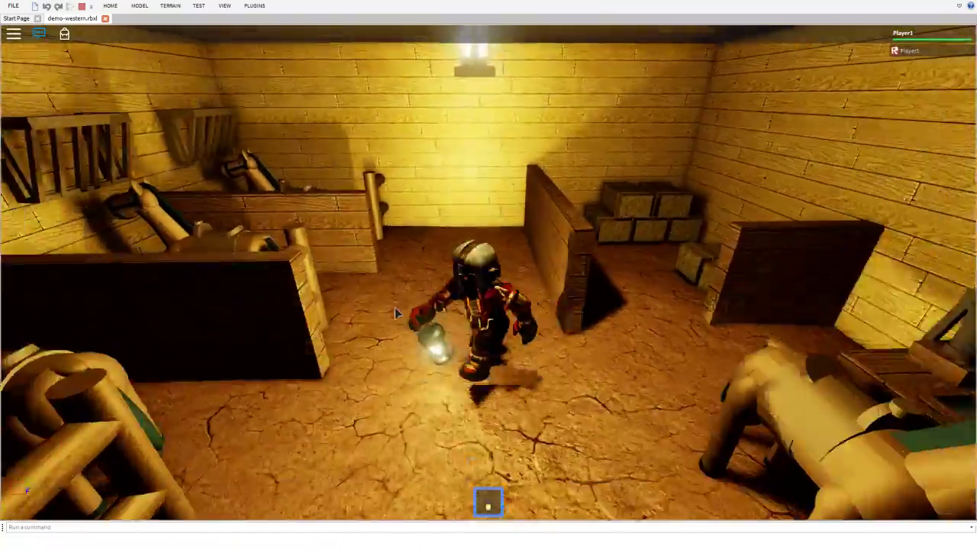
Carry the lantern toward the horse at the trough and examine the shadows it throws on the walls.
key(d)
key(a)
key(w)
key(d)
key(s)
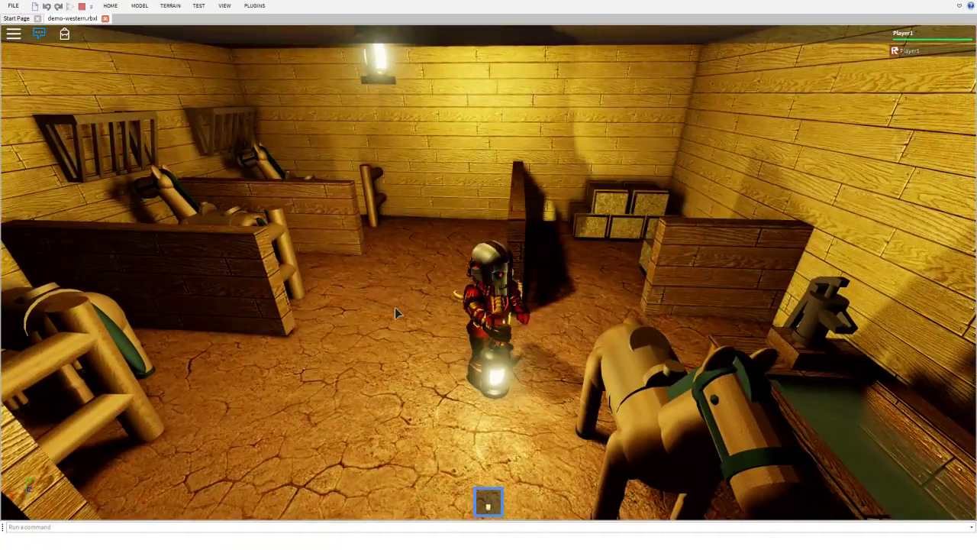
key(s)
key(a)
key(w)
key(d)
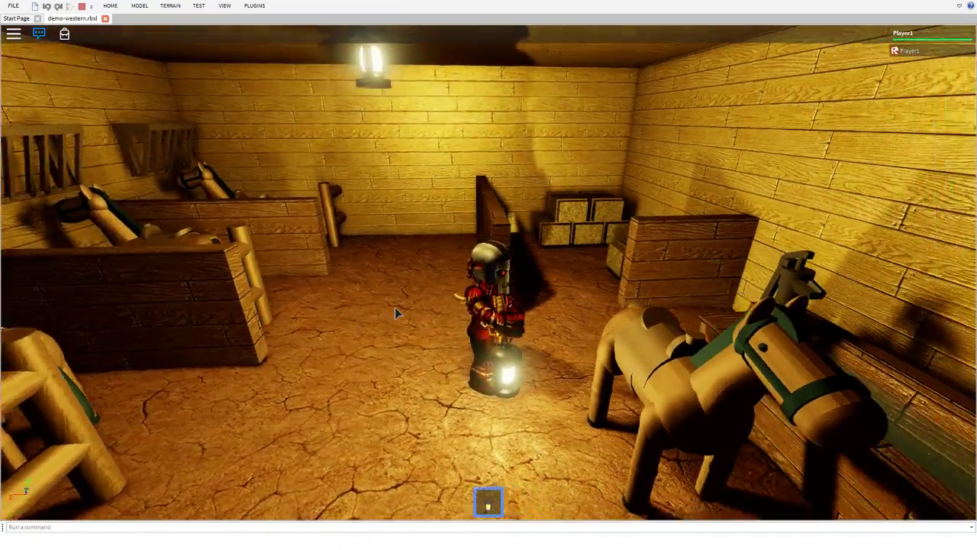
Carry the lantern out through the stable doorway and put it away on the dark street.
right_drag(395, 313, 395, 313)
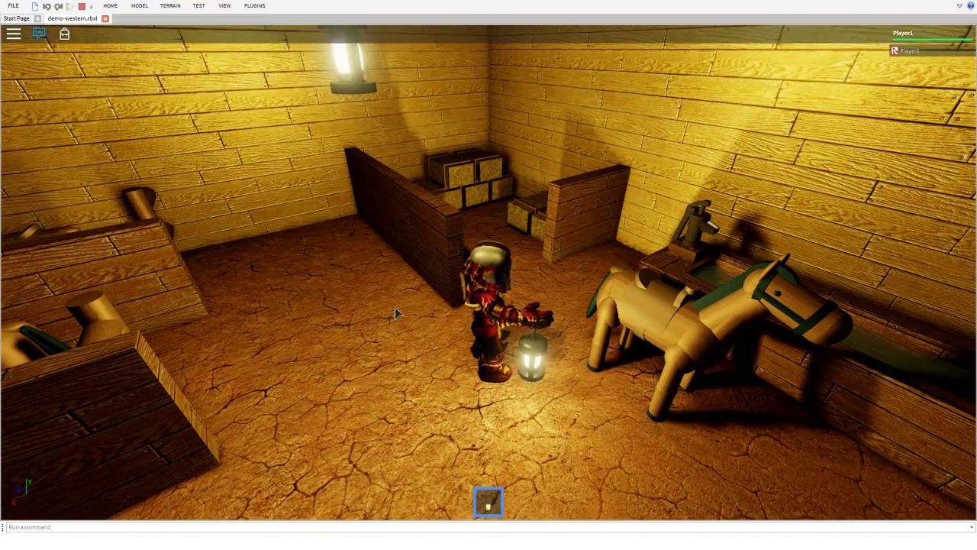
key(w)
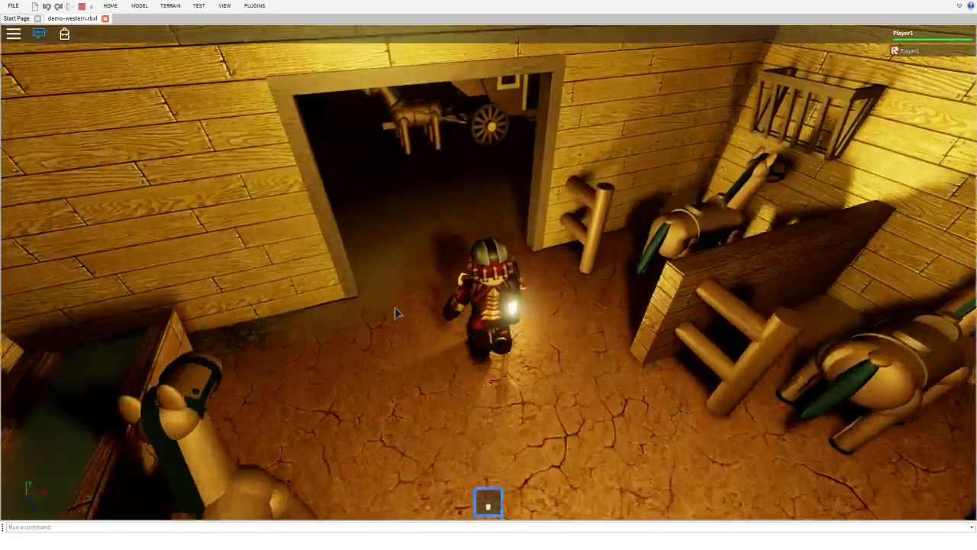
key(w)
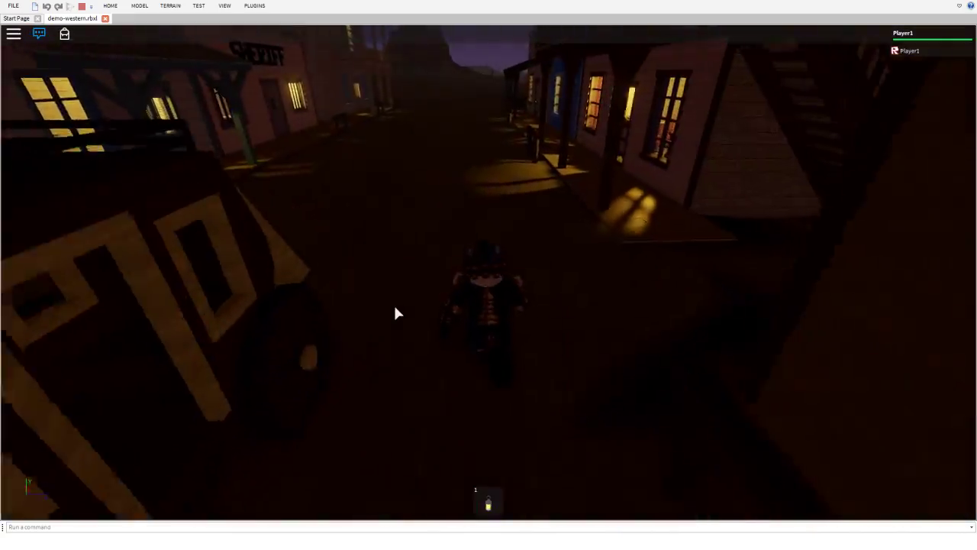
Walk the character along the street and examine the light the storefront windows cast on the ground.
key(w)
right_drag(395, 306, 395, 307)
key(w)
key(a)
key(d)
key(w)
key(w)
key(w)
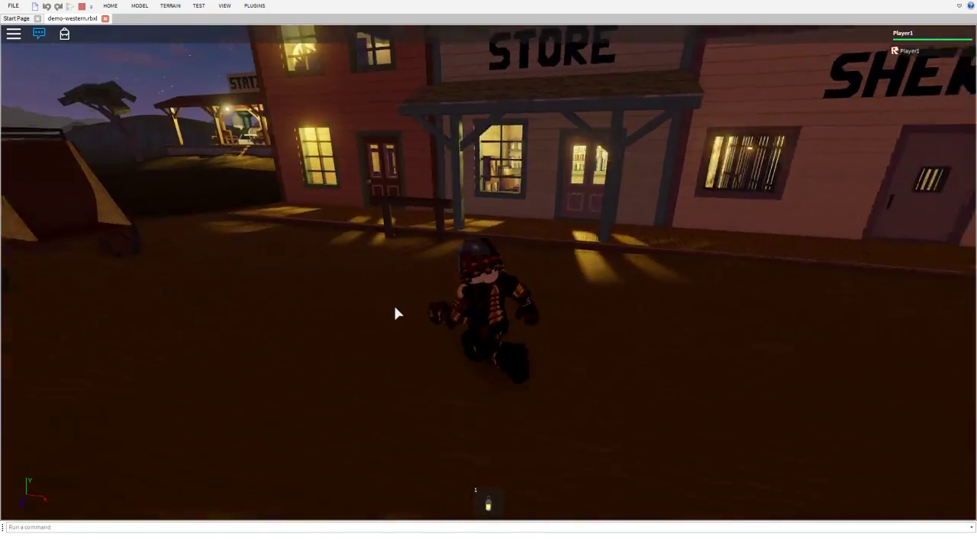
Enter the red building beside the store and climb the stairs to the upper room.
key(w)
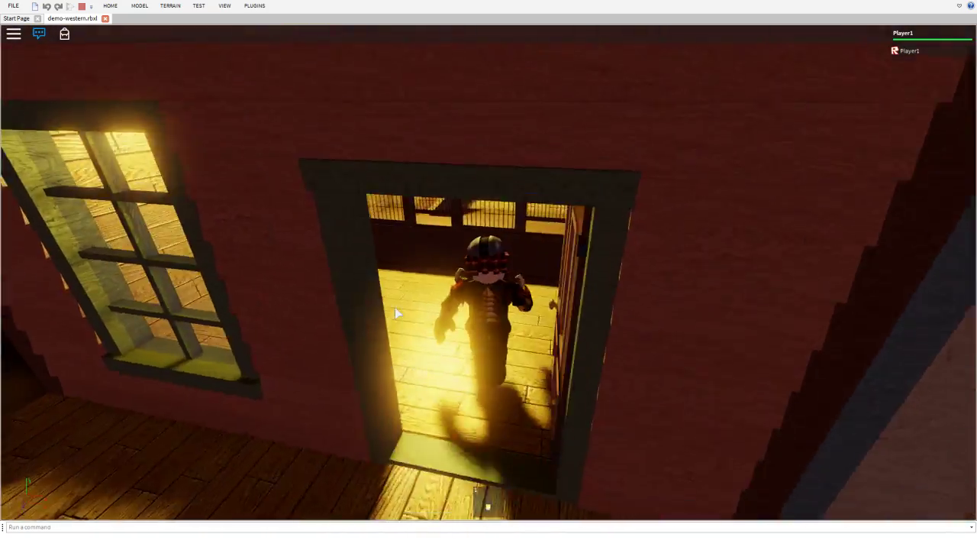
key(w)
right_drag(394, 308, 394, 308)
key(w)
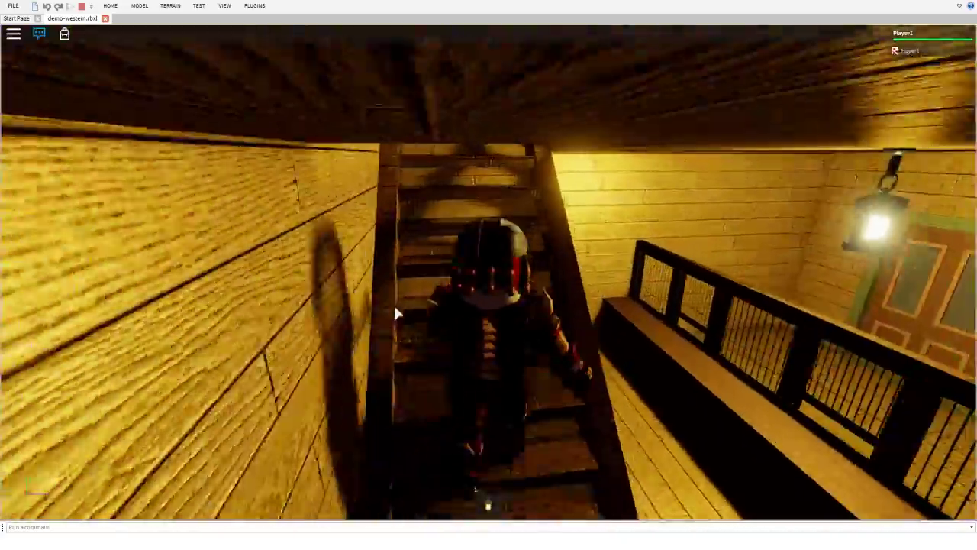
key(w)
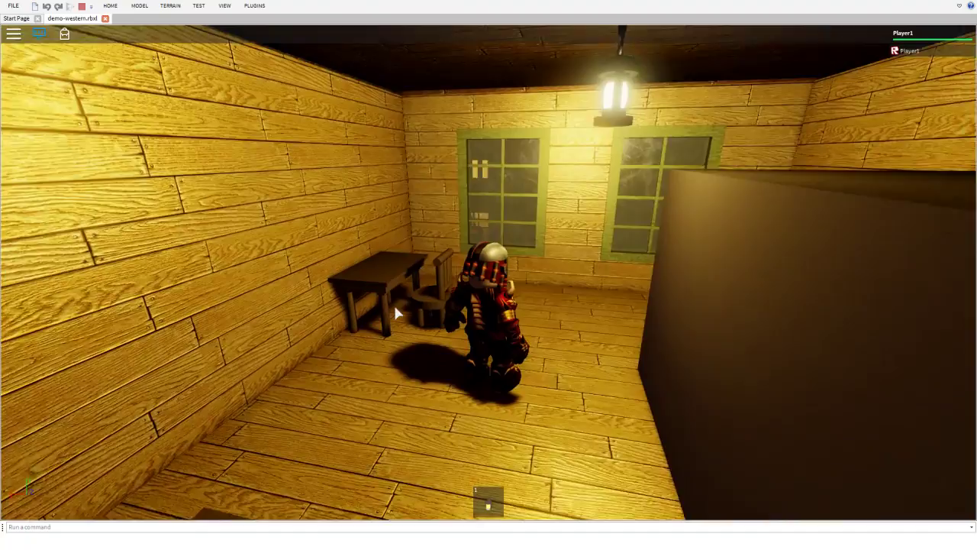
Open the wheel-handled vault in the upper room and walk the character inside.
right_drag(395, 313, 396, 313)
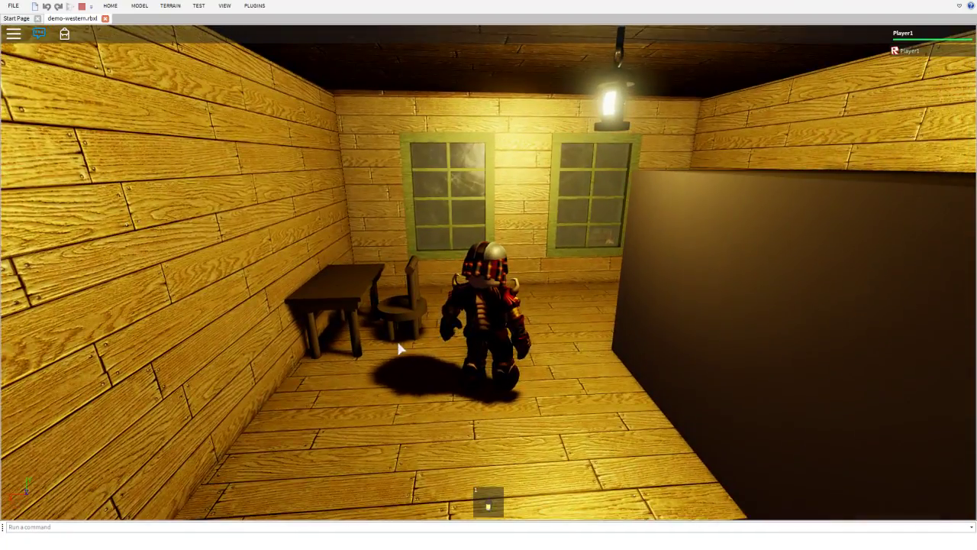
right_drag(469, 313, 469, 310)
key(w)
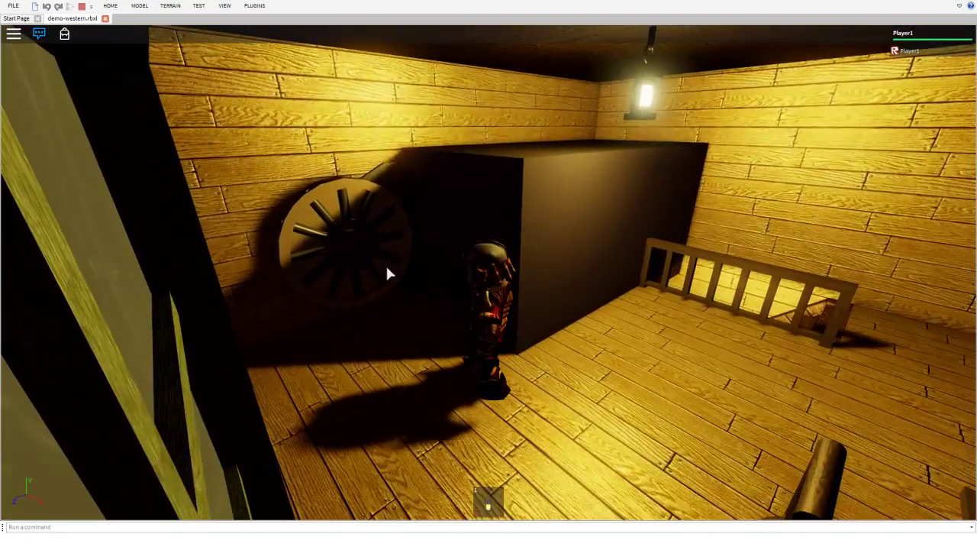
click(337, 240)
right_drag(430, 272, 426, 250)
key(w)
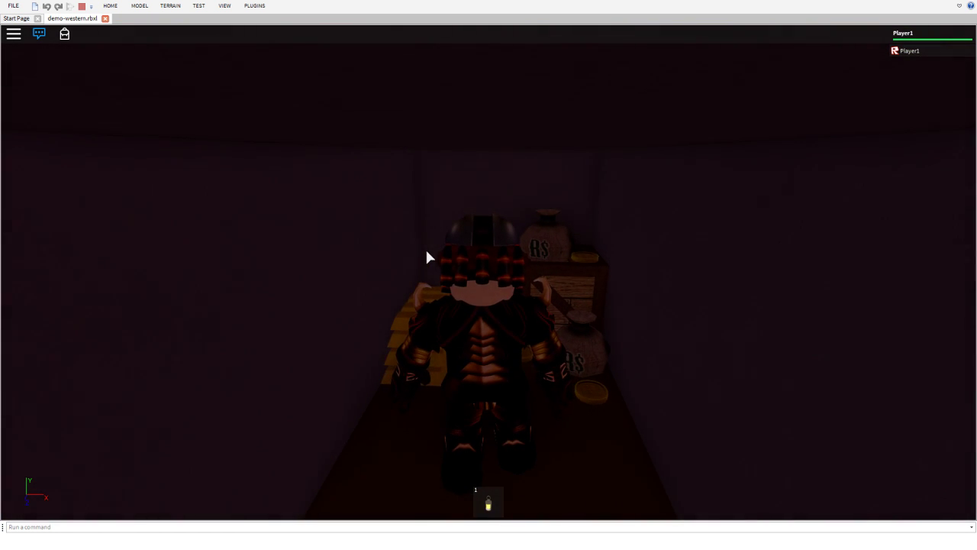
Light the dark vault with the lantern to examine its gold and walls, and put the lantern away outside.
right_drag(426, 251, 426, 251)
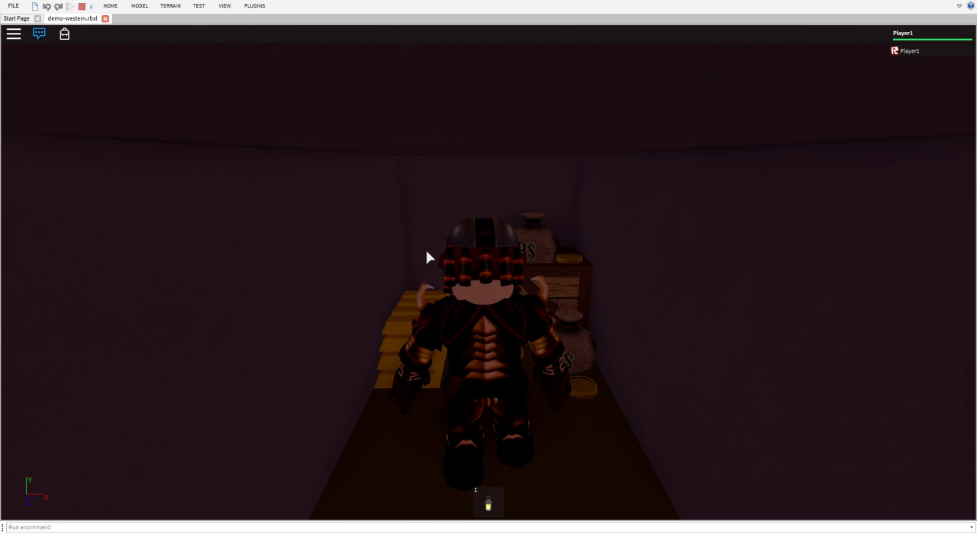
key(1)
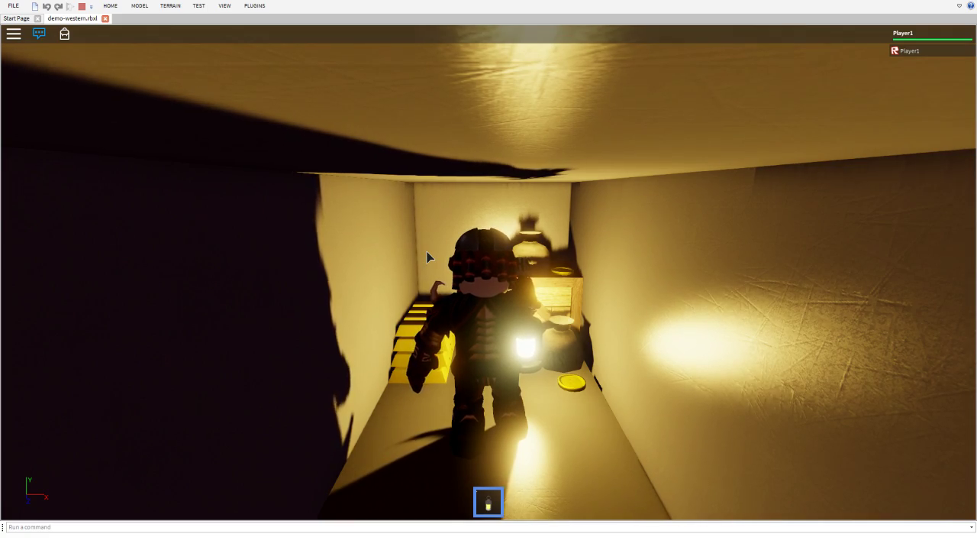
right_drag(427, 251, 427, 251)
key(w)
key(a)
key(1)
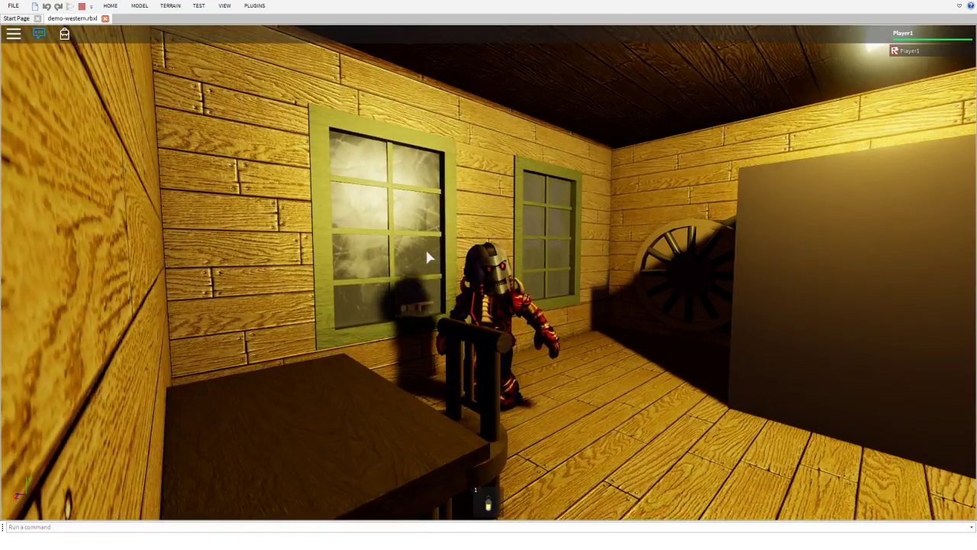
Move the character back and forth beside the upper room's windows to examine the reflections and the cast shadow.
key(s)
key(d)
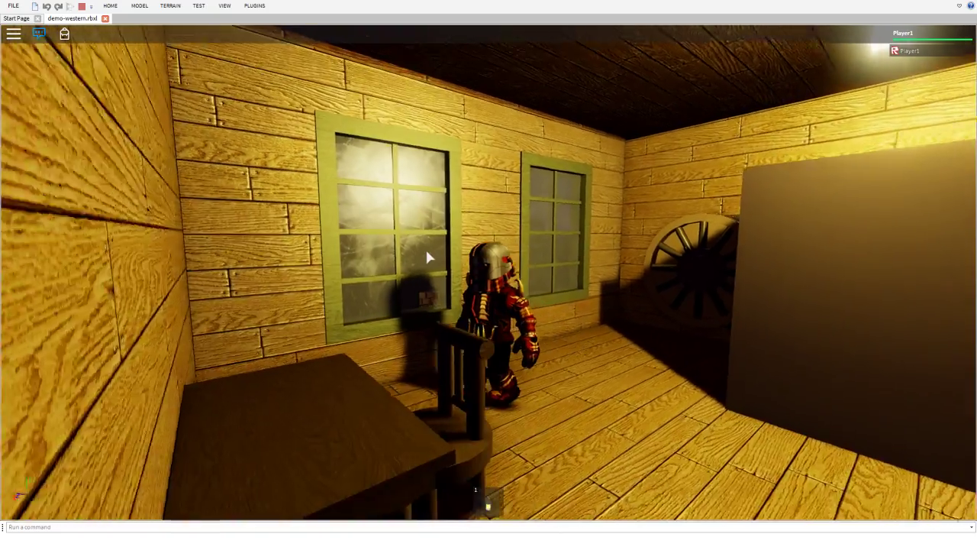
key(s)
right_drag(427, 258, 426, 257)
key(w)
key(d)
key(s)
Equip the lantern and carry it around the upper room to examine the moving shadows near the vault and table.
key(1)
key(a)
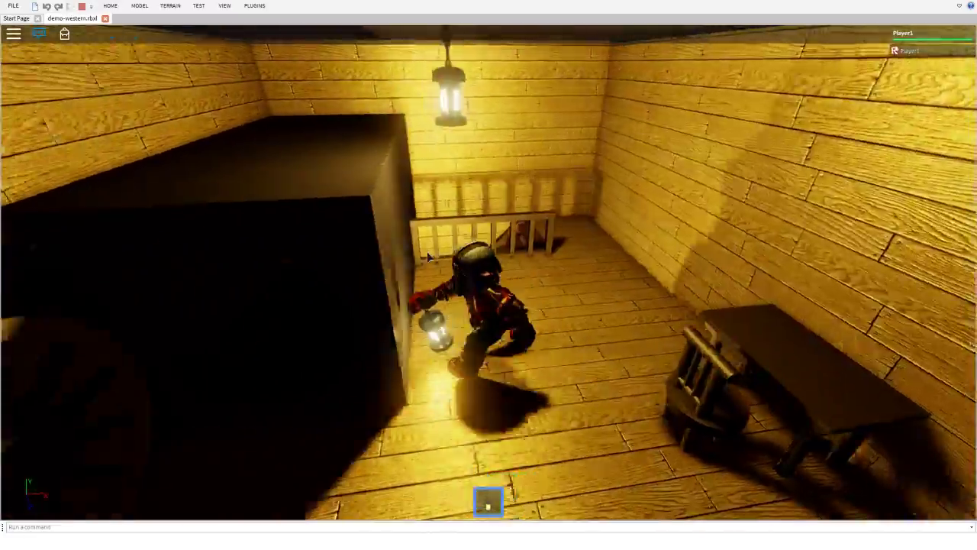
key(d)
key(w)
key(s)
key(a)
key(d)
key(w)
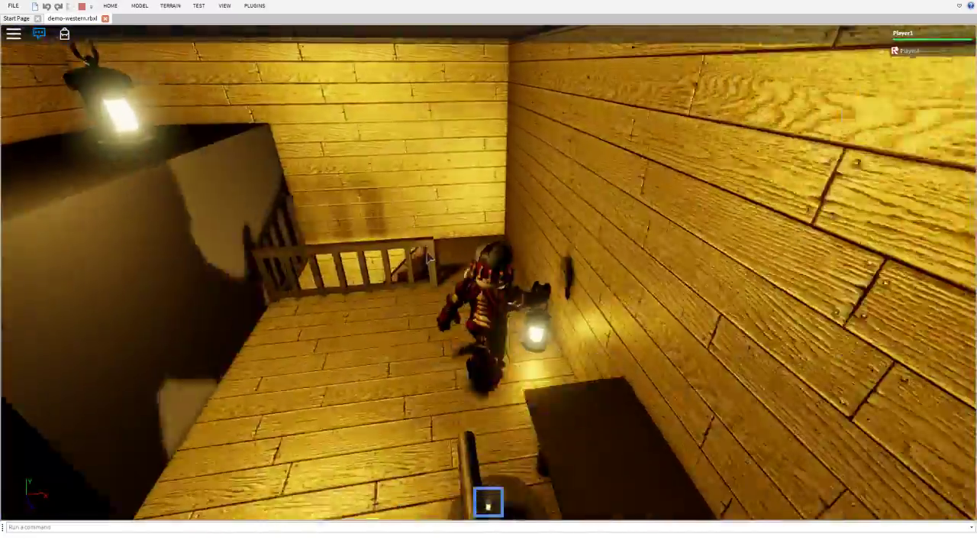
Put the lantern away and walk the character back out to the street near the sheriff's office.
right_drag(427, 257, 427, 251)
key(1)
key(w)
key(w)
key(w)
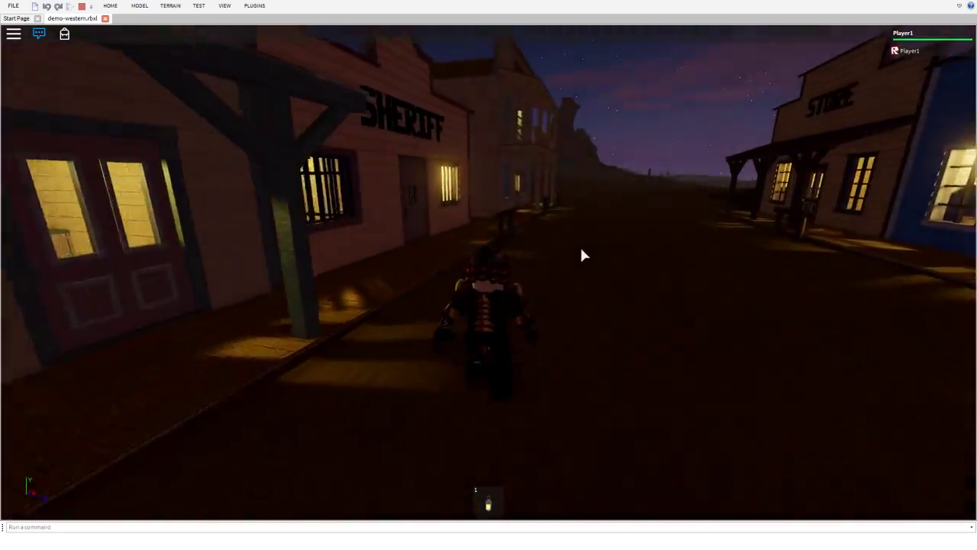
Walk the character up to the sheriff's office and go inside.
right_drag(581, 248, 573, 236)
key(d)
key(w)
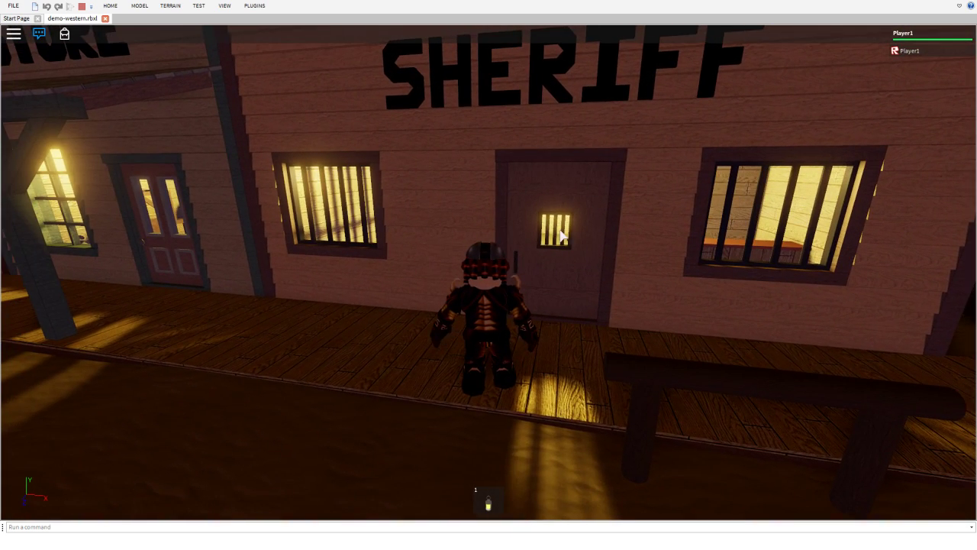
key(w)
Operate the jail cell door in the sheriff's office and examine the shadows cast by its bars.
right_drag(569, 266, 570, 273)
key(s)
key(w)
right_drag(569, 273, 572, 273)
click(659, 300)
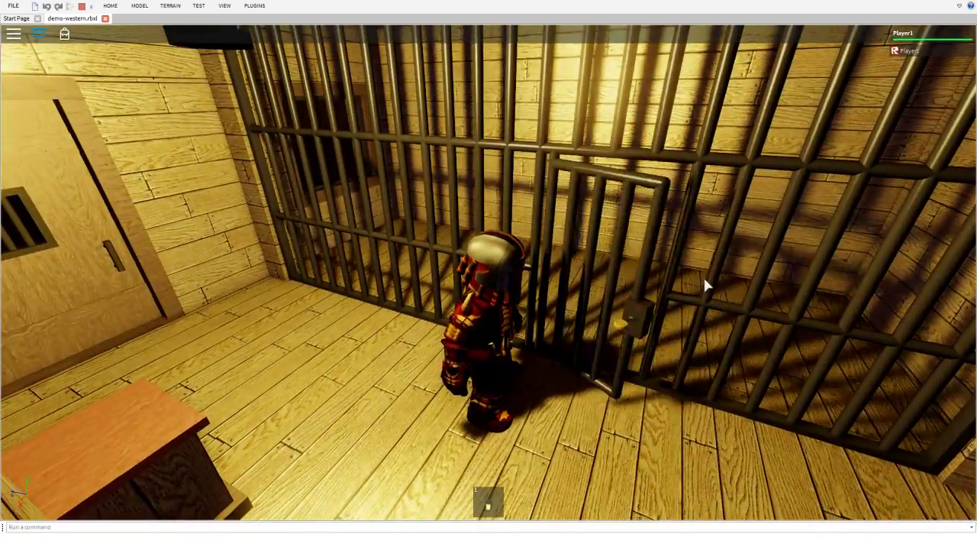
key(s)
click(643, 297)
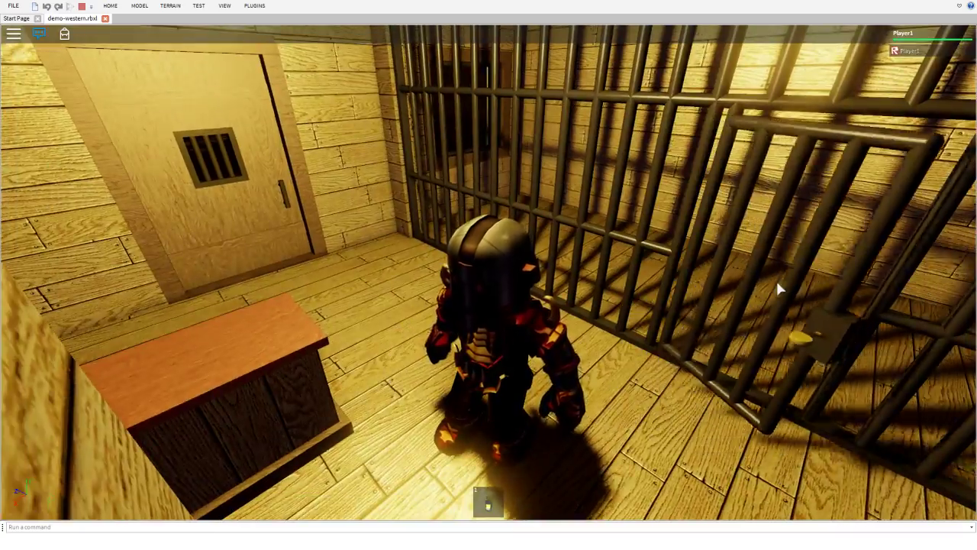
Leave the sheriff's office and cross the street to the blue post office's door.
key(w)
right_drag(625, 340, 615, 338)
key(w)
key(w)
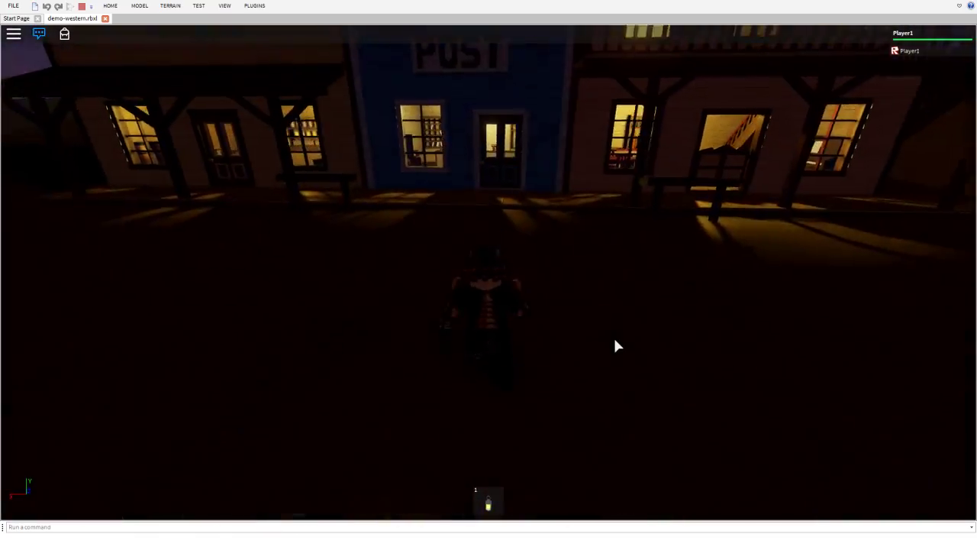
key(w)
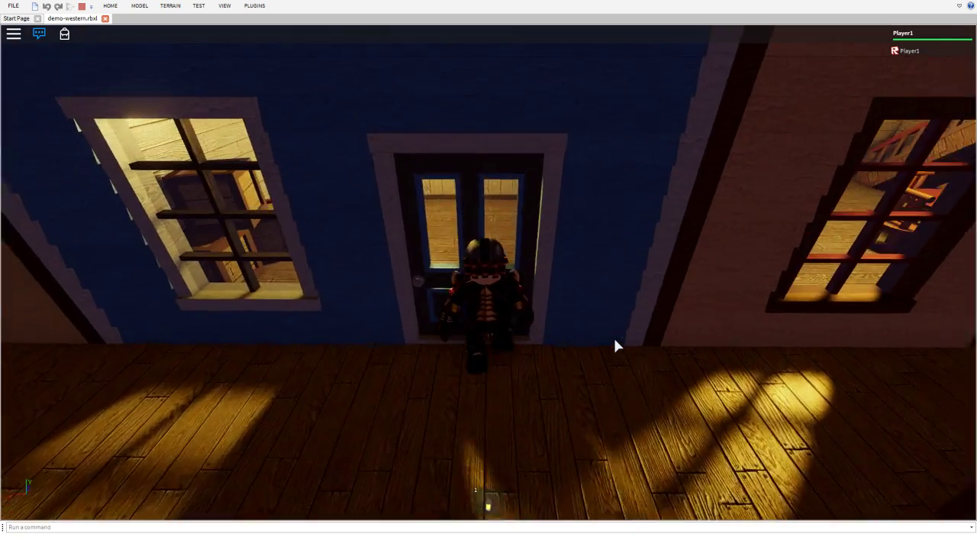
Walk from the post office to the saloon's swinging doors and examine the light spilling through the doorway.
key(s)
key(s)
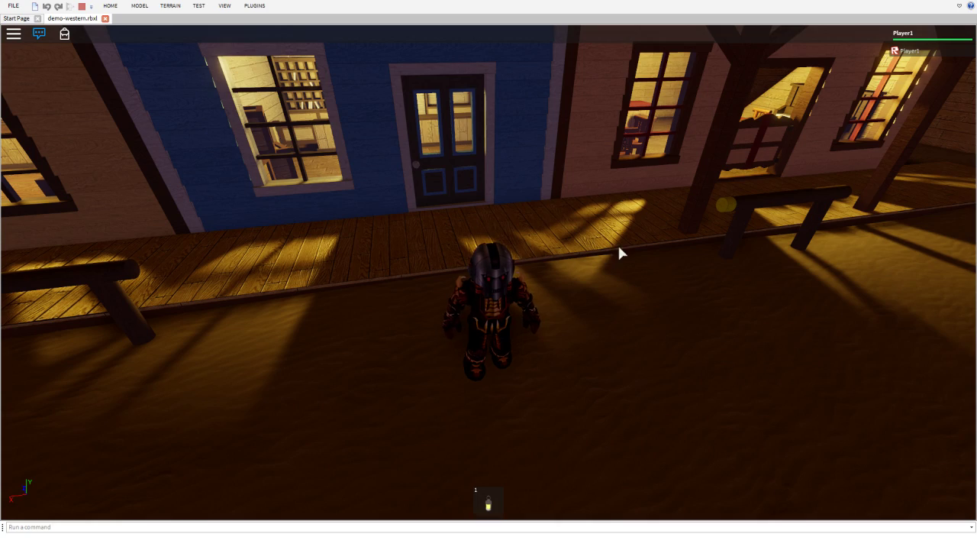
key(d)
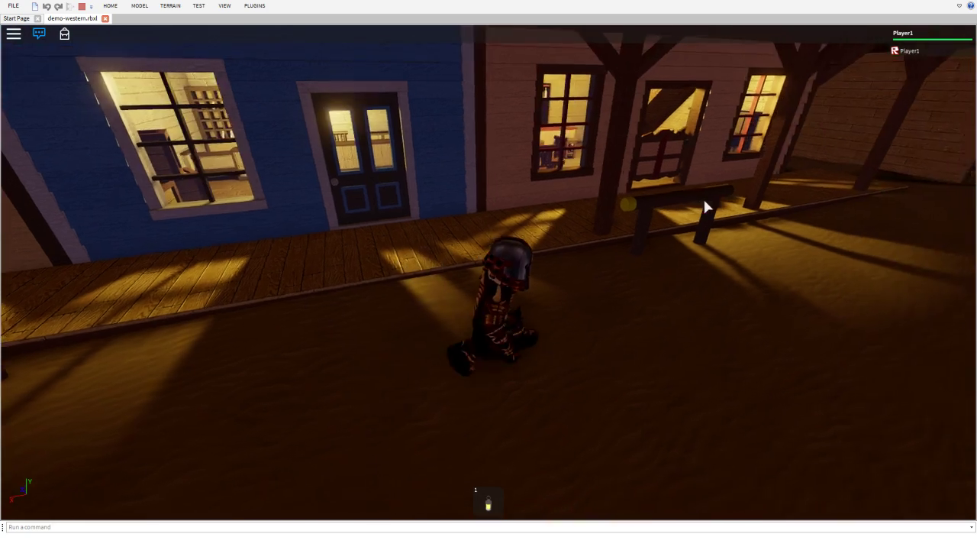
key(w)
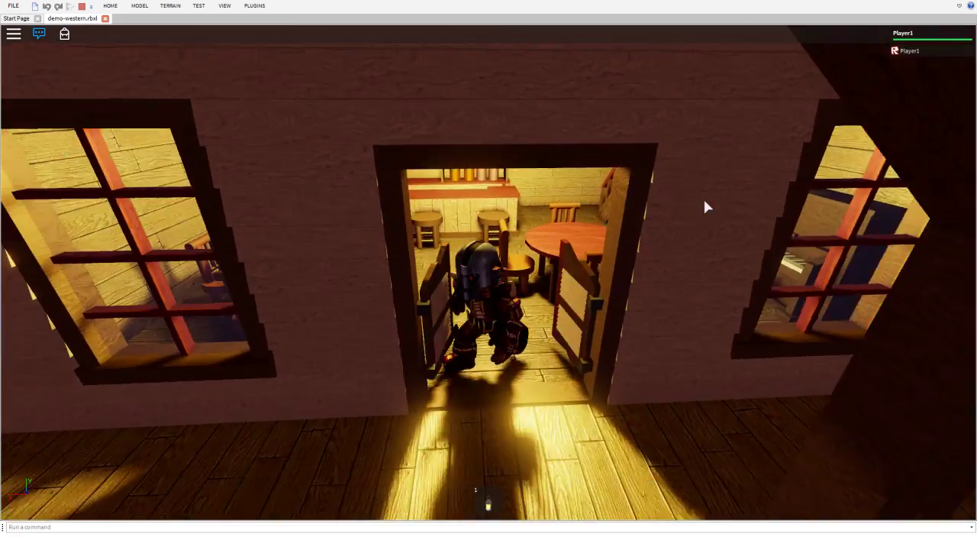
key(s)
Walk past the post office to the far corner of the store and examine its lit windows and porch shadows.
right_drag(705, 207, 705, 206)
key(w)
key(a)
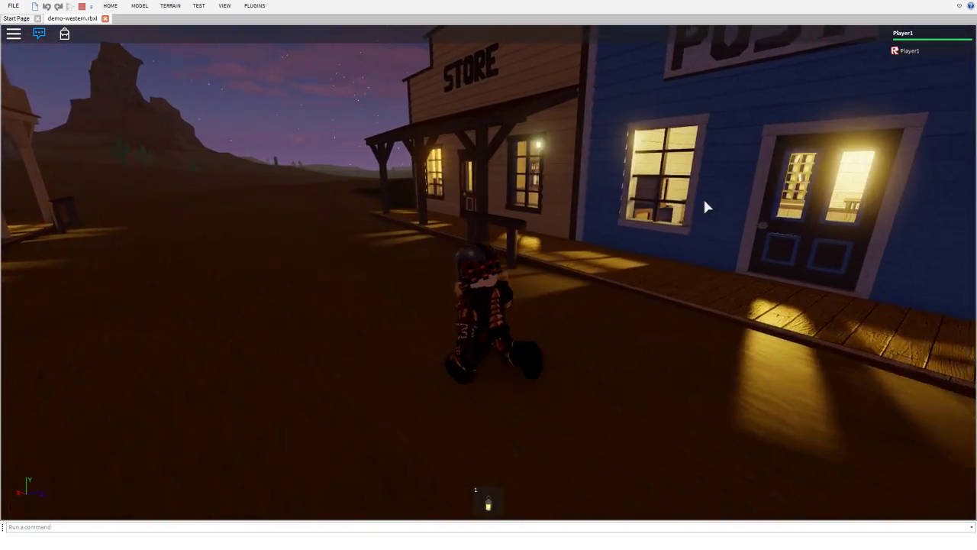
key(a)
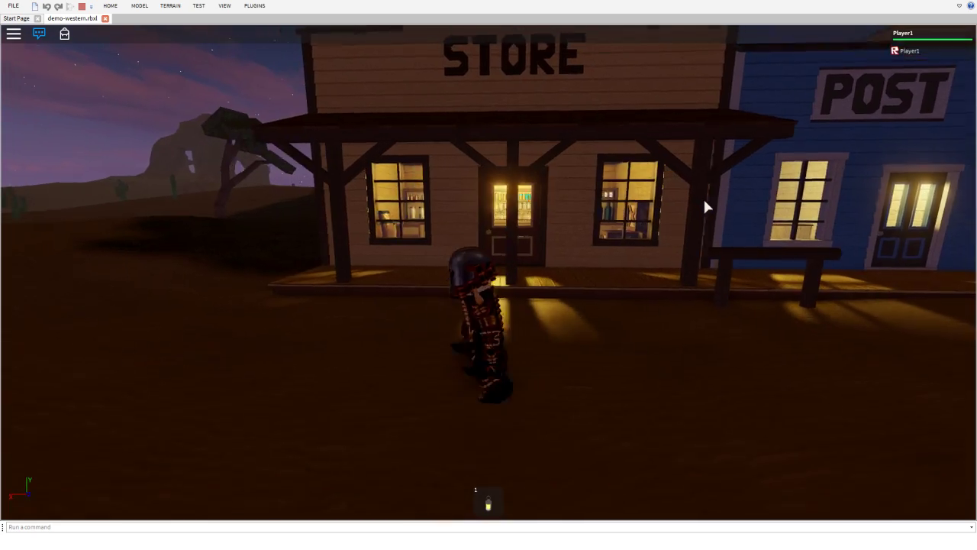
key(a)
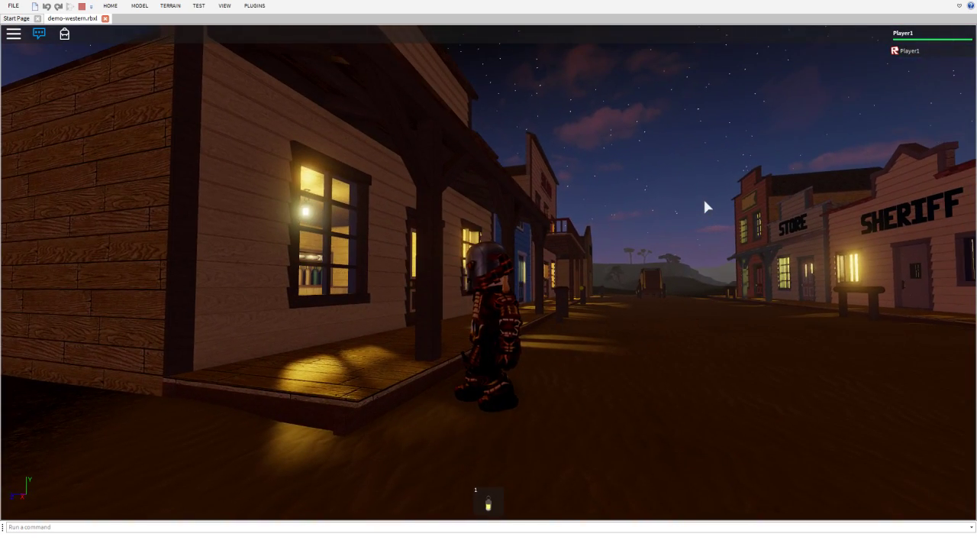
Walk back down the street toward the saloon and examine the window light falling across the boardwalk and sand.
right_drag(705, 201, 704, 201)
key(d)
key(w)
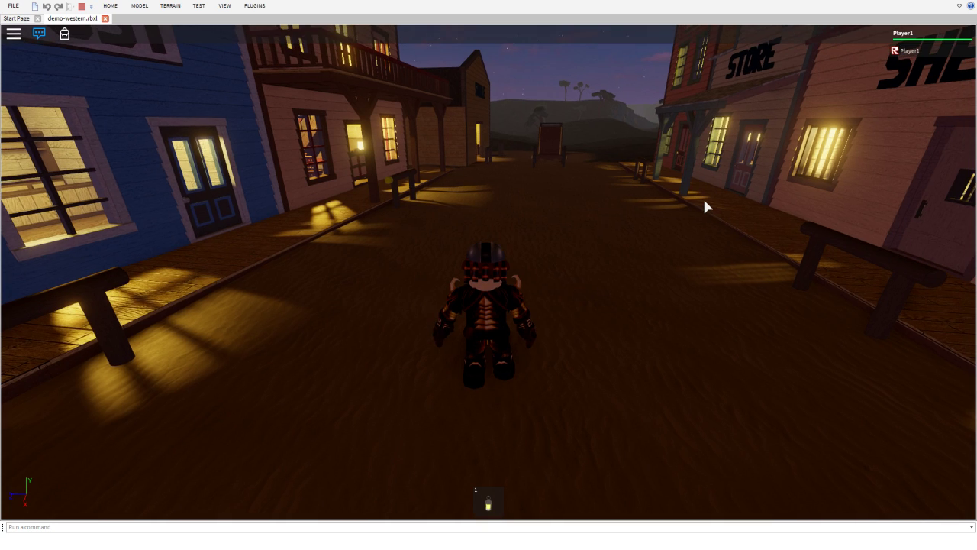
right_drag(705, 201, 705, 201)
key(w)
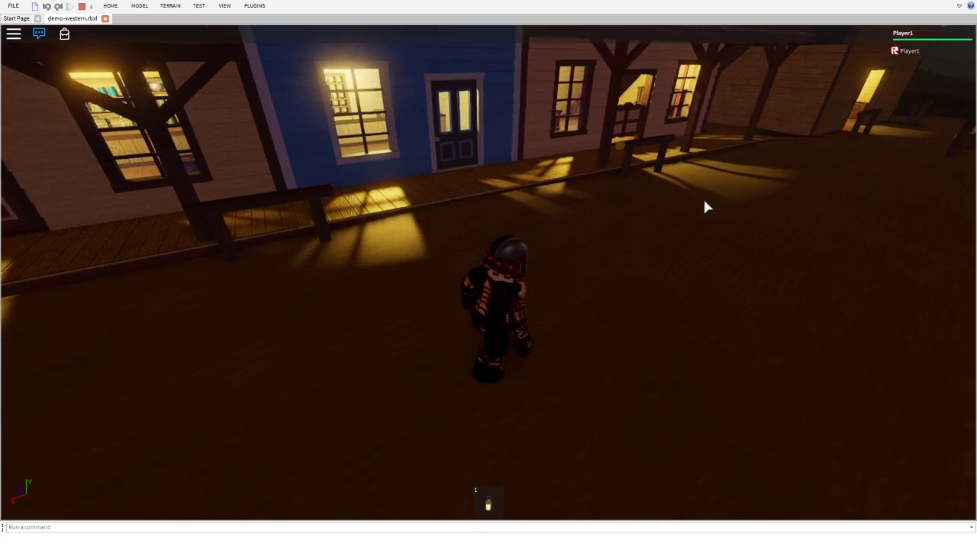
key(d)
key(w)
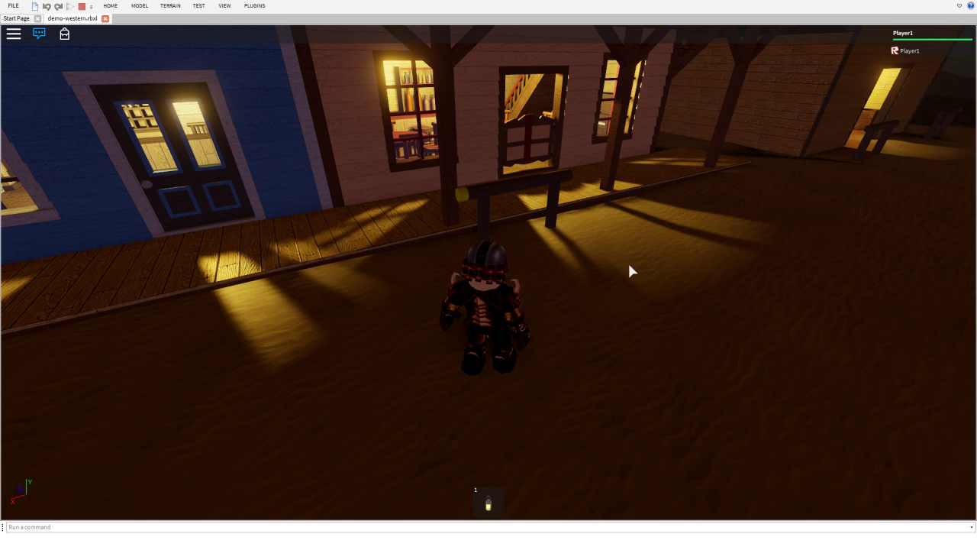
Move the character around in front of the saloon and examine the smoke cloud drifting across the street.
right_drag(602, 270, 608, 236)
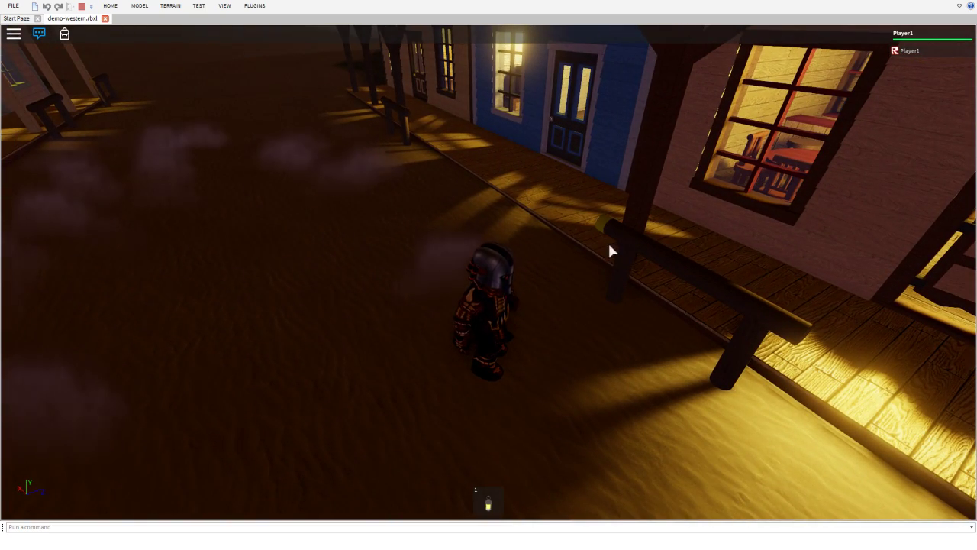
right_drag(596, 282, 598, 284)
key(s)
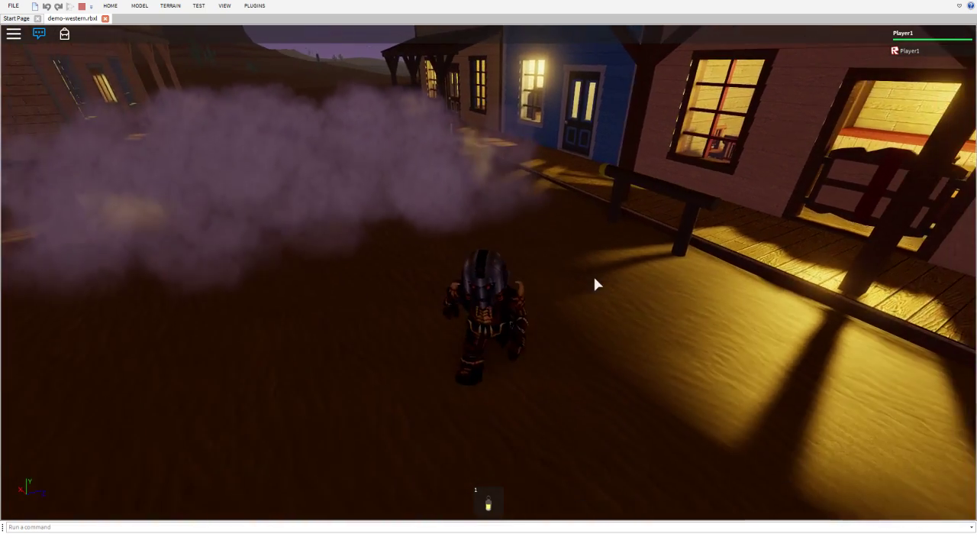
key(w)
key(a)
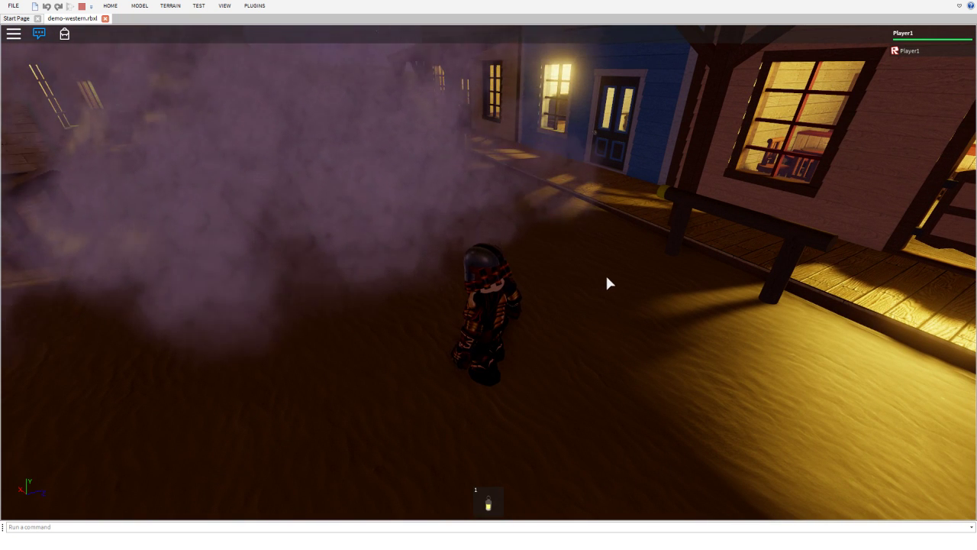
right_drag(631, 284, 617, 290)
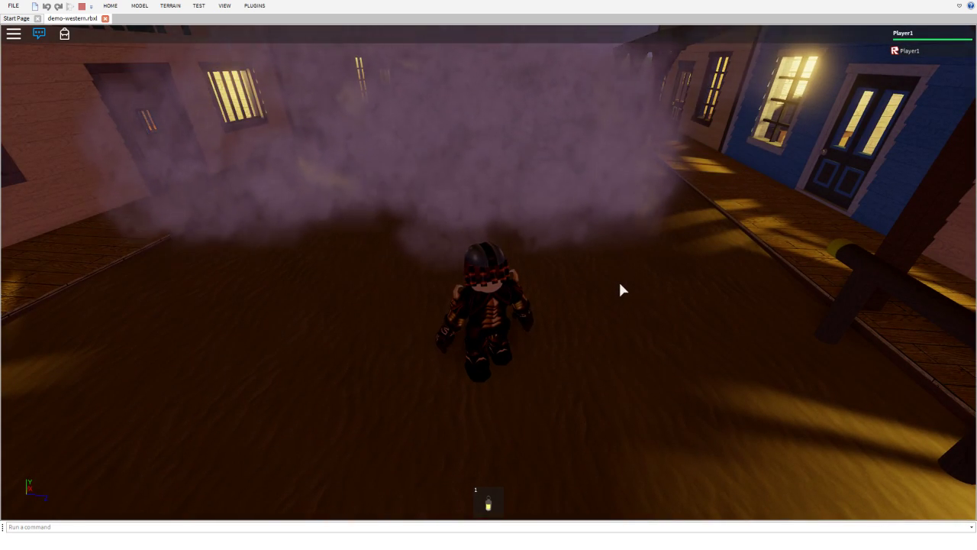
Walk along the jail's boardwalk and through the smoke cloud, examine its lighting with the lantern lit, and put the lantern away.
key(a)
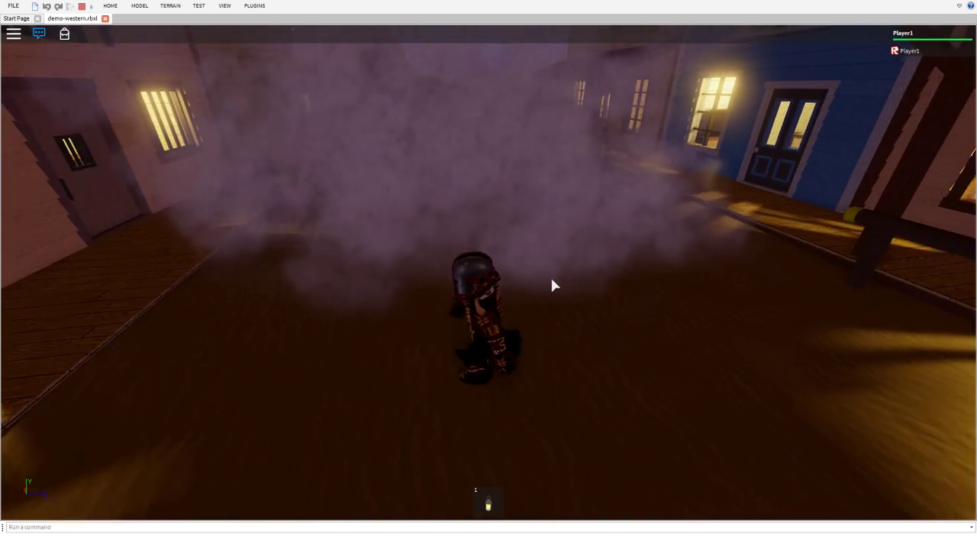
key(a)
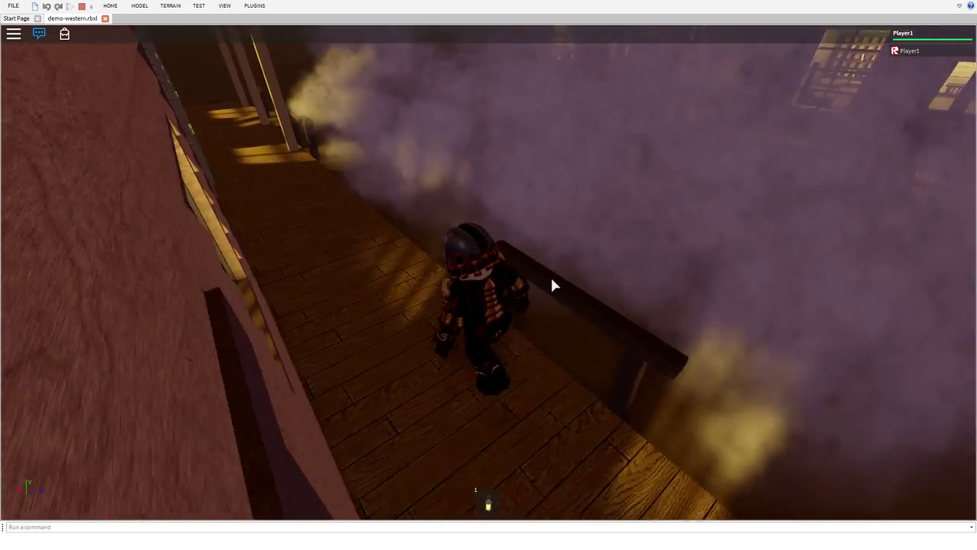
key(w)
key(s)
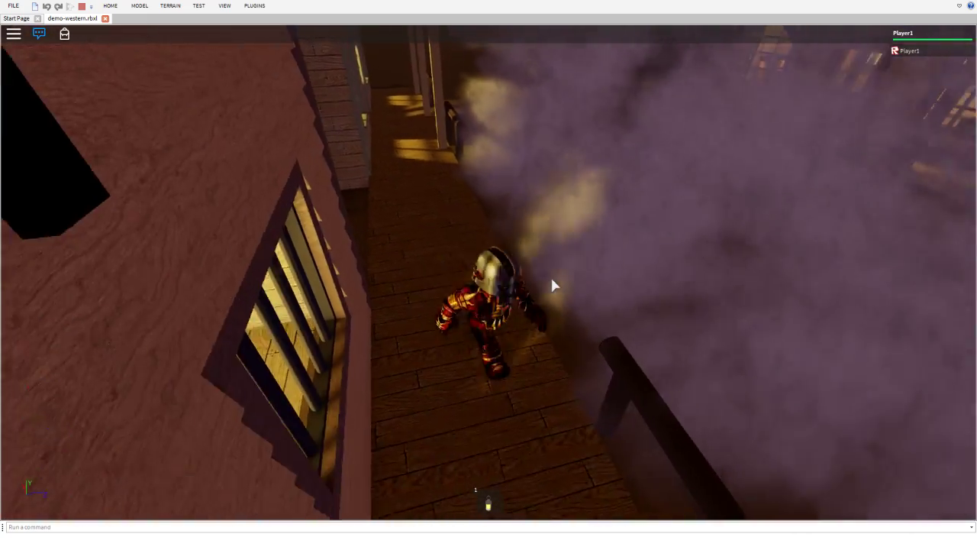
key(w)
key(s)
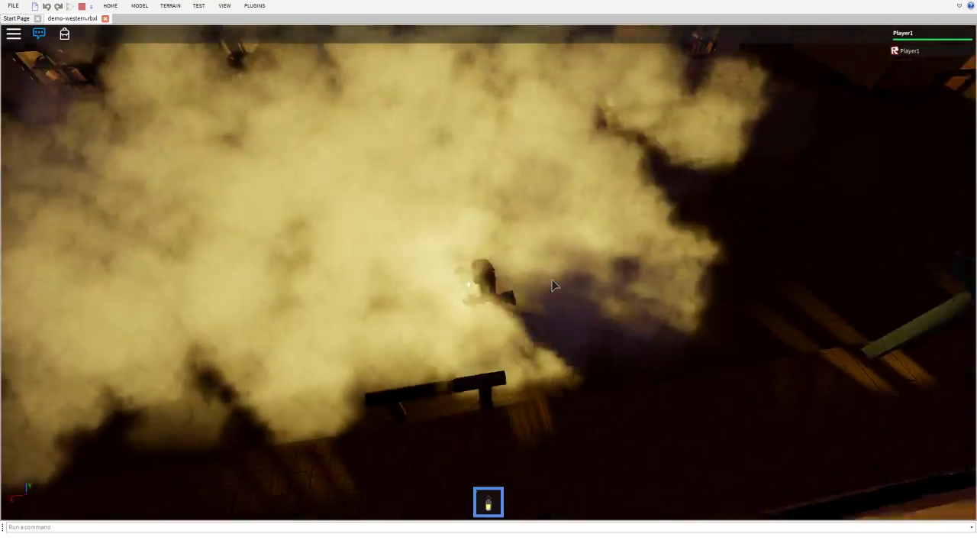
key(1)
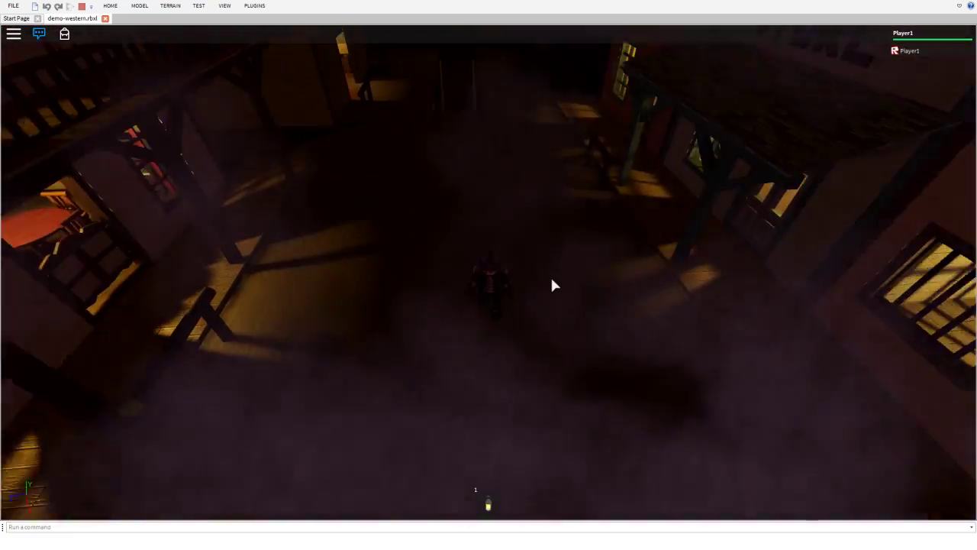
Walk down the street and out of town to the station steps, and examine the shadows cast on the grass.
key(w)
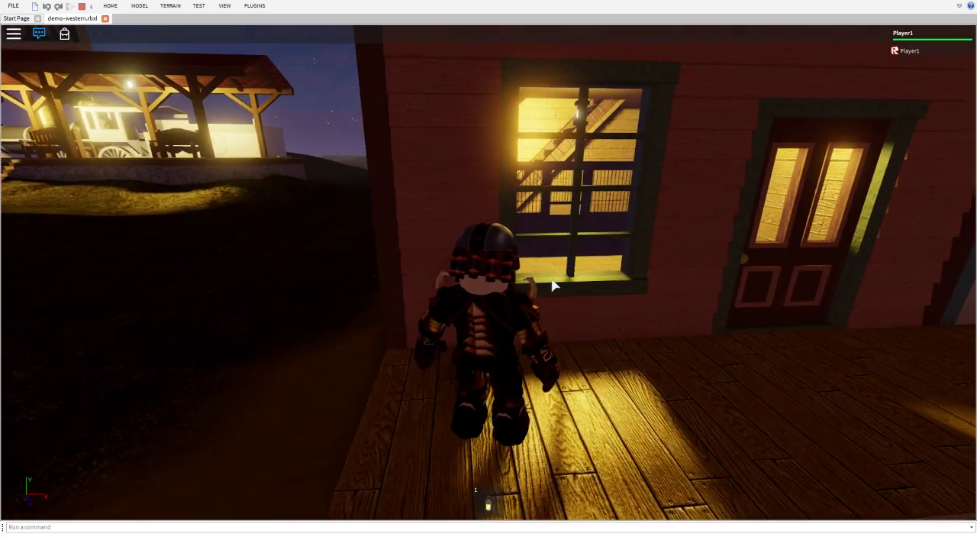
key(w)
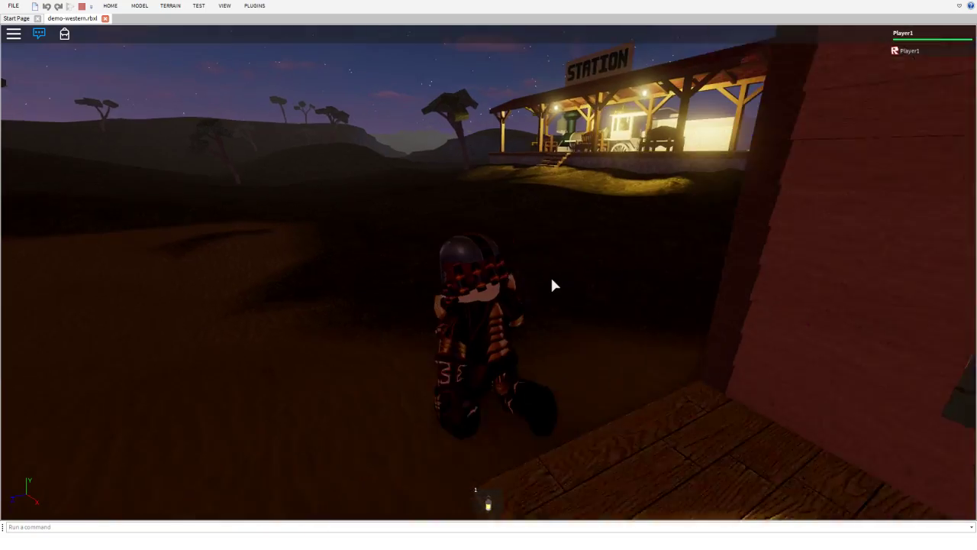
key(w)
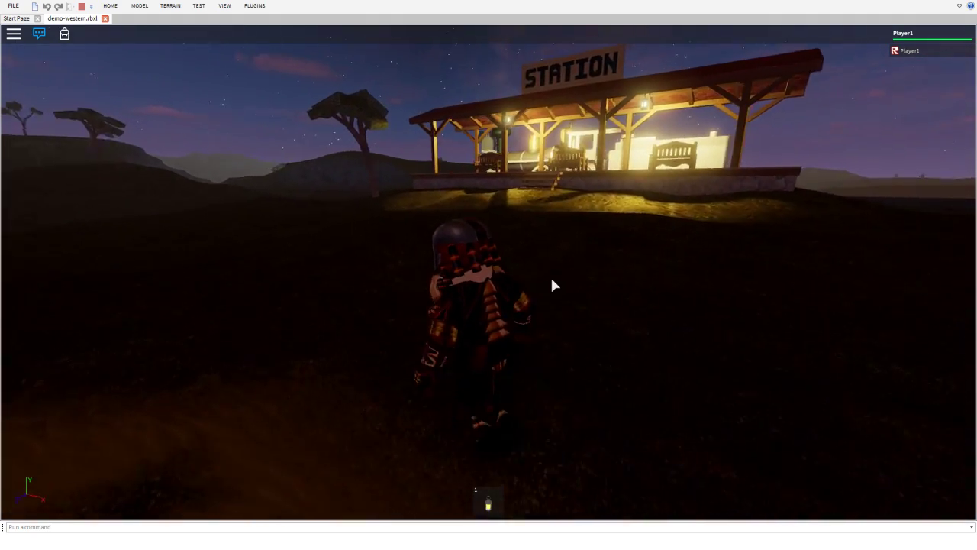
key(w)
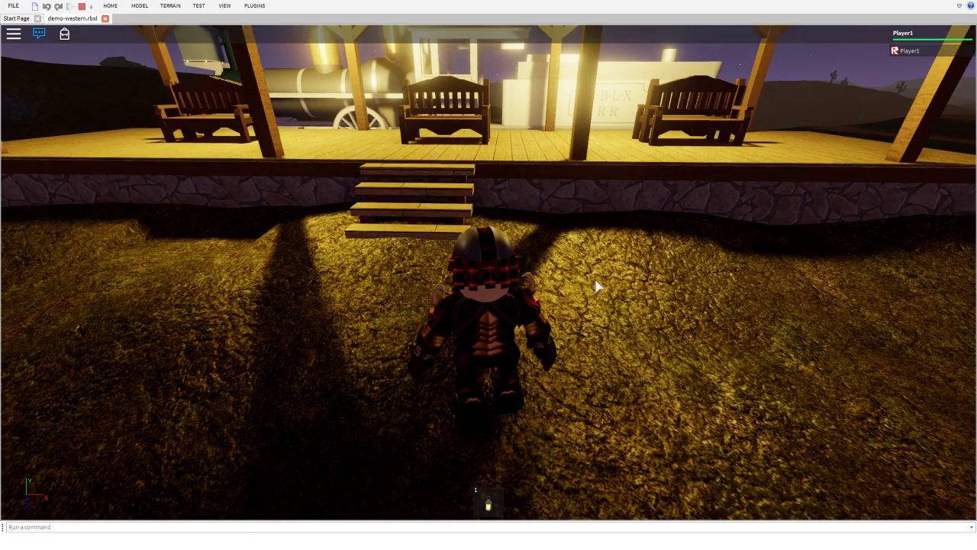
right_drag(570, 308, 569, 308)
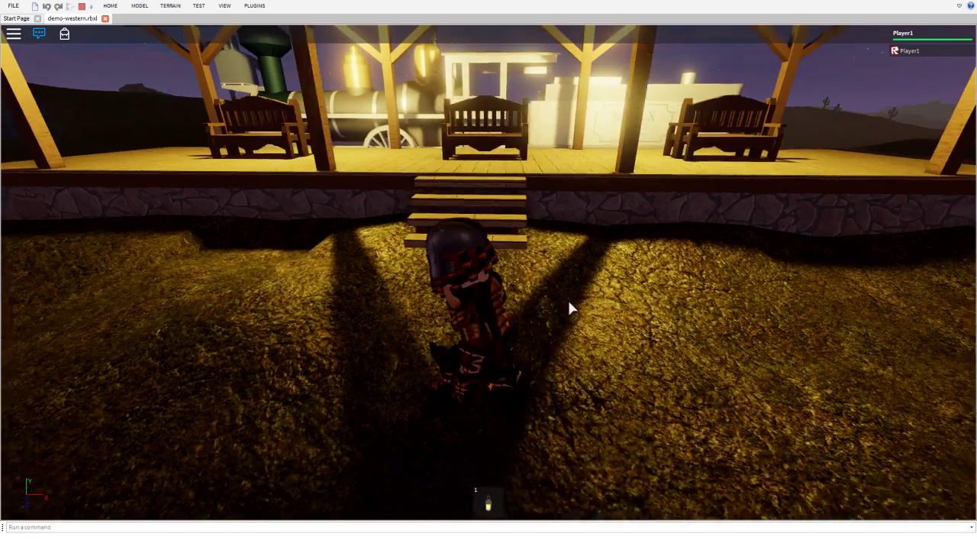
right_drag(569, 302, 570, 308)
Climb onto the station platform and examine how the hanging lamps light the locomotive, benches and wooden floor.
key(w)
key(w)
key(space)
key(s)
key(w)
key(w)
key(a)
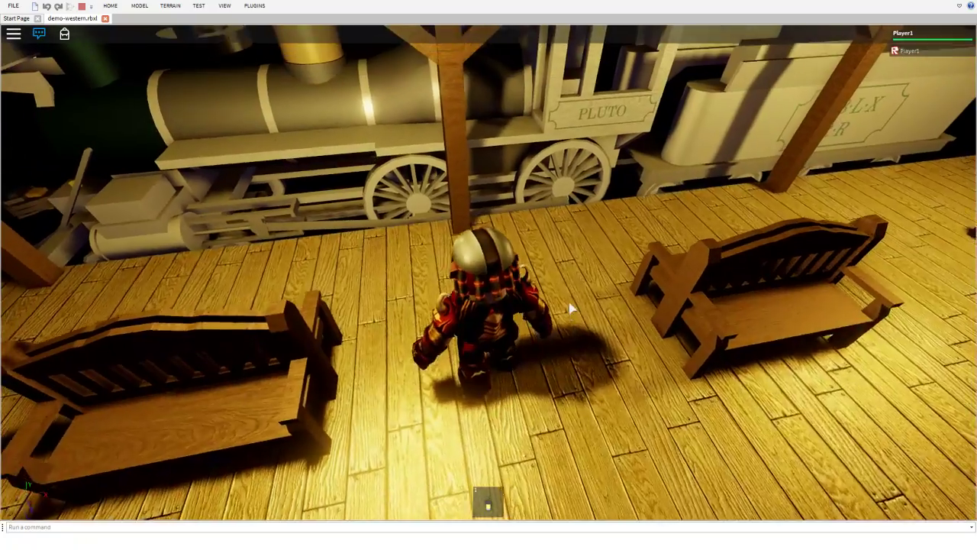
key(a)
key(s)
right_drag(665, 321, 654, 345)
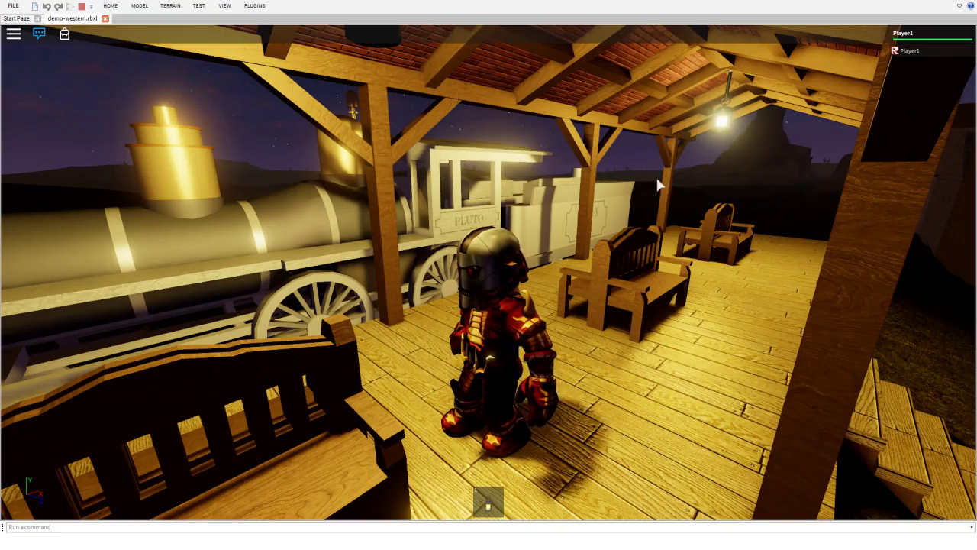
Board the train, drive it along the station platform, and equip the lantern to examine its light on the locomotive and ground.
right_drag(635, 198, 613, 202)
key(w)
key(d)
key(s)
key(d)
key(a)
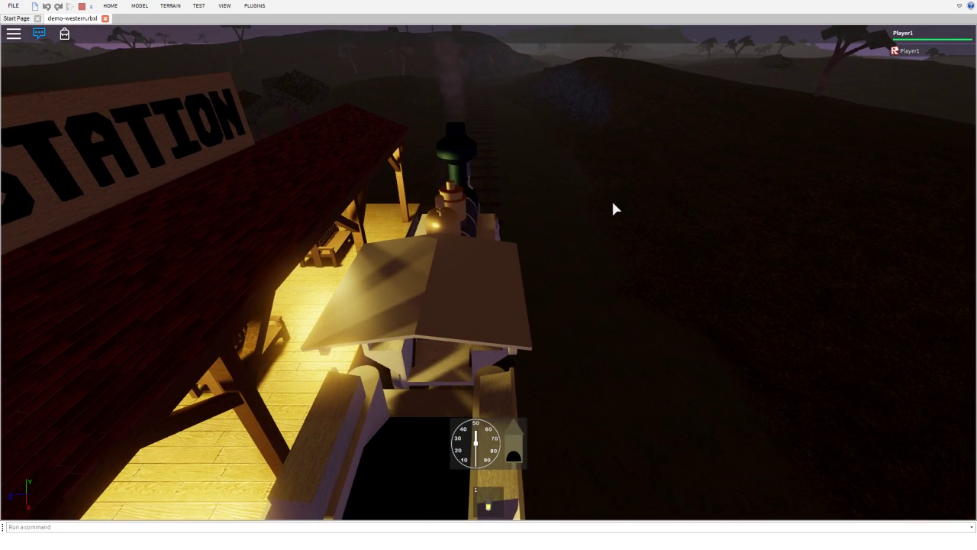
right_drag(613, 204, 613, 204)
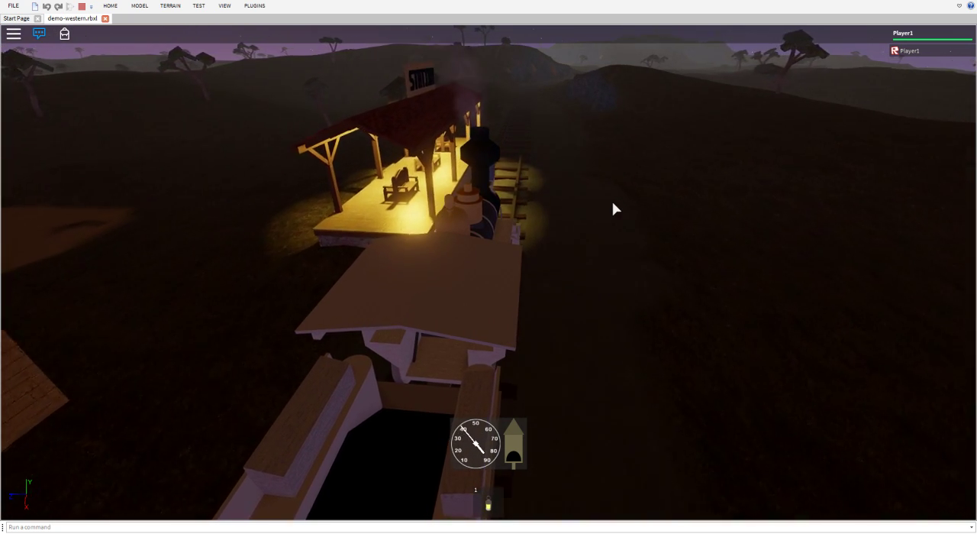
key(1)
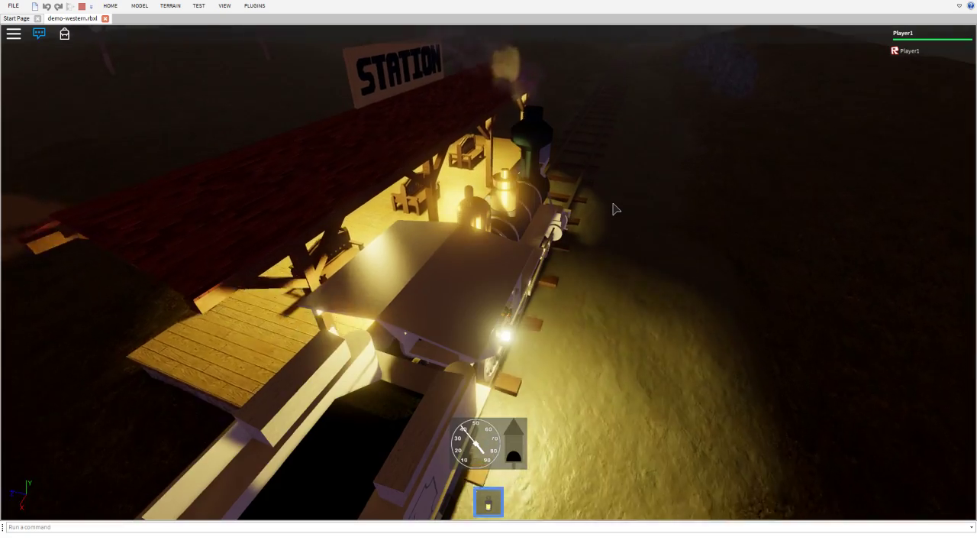